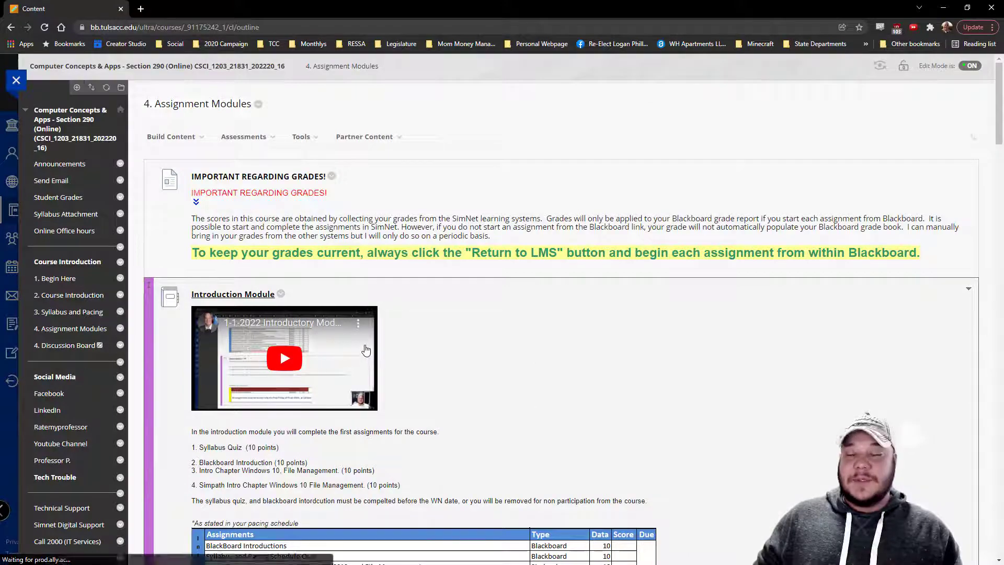
- Open the Excel 2019 In Practice - Ch 1 Guided Project 1-3 assignment in SIMnet from the course's Microsoft Excel Module
scroll(369, 355, down, 10)
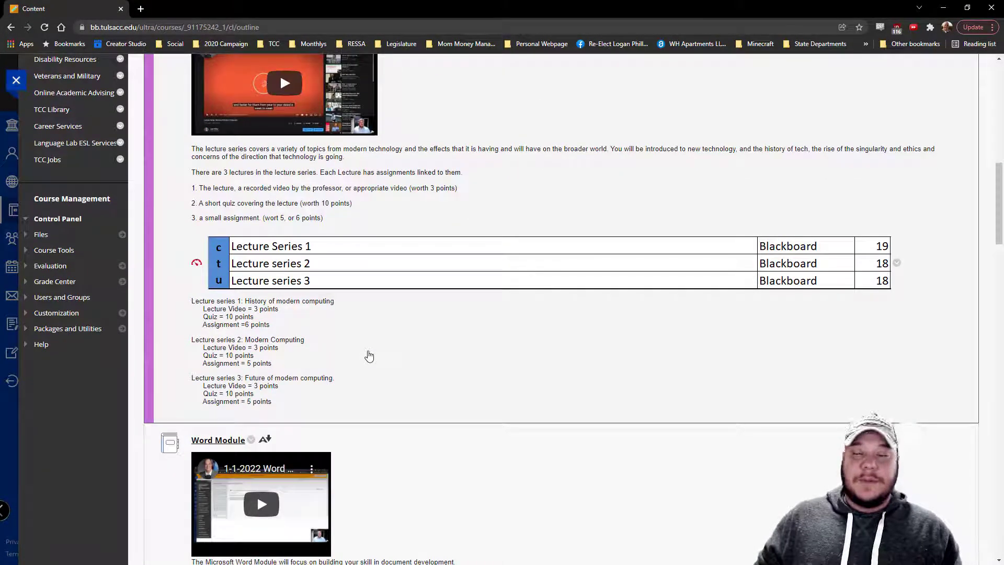
scroll(366, 365, down, 15)
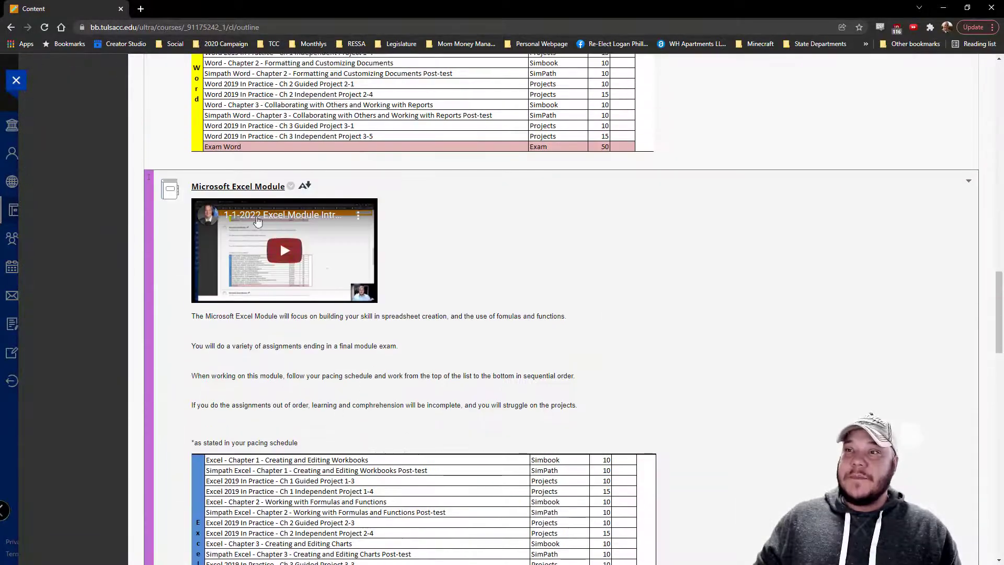
click(249, 187)
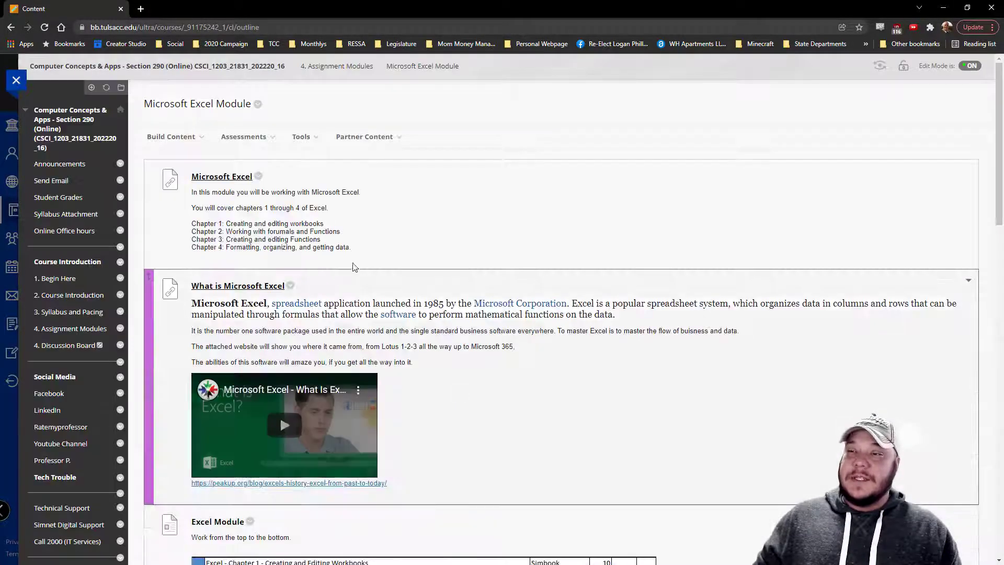
scroll(354, 287, down, 4)
scroll(354, 286, down, 6)
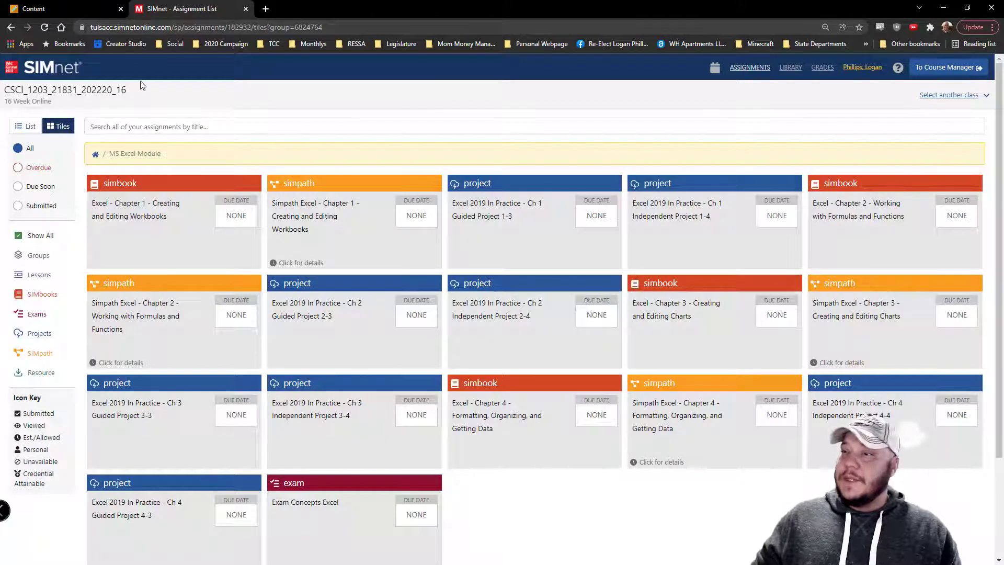
click(484, 225)
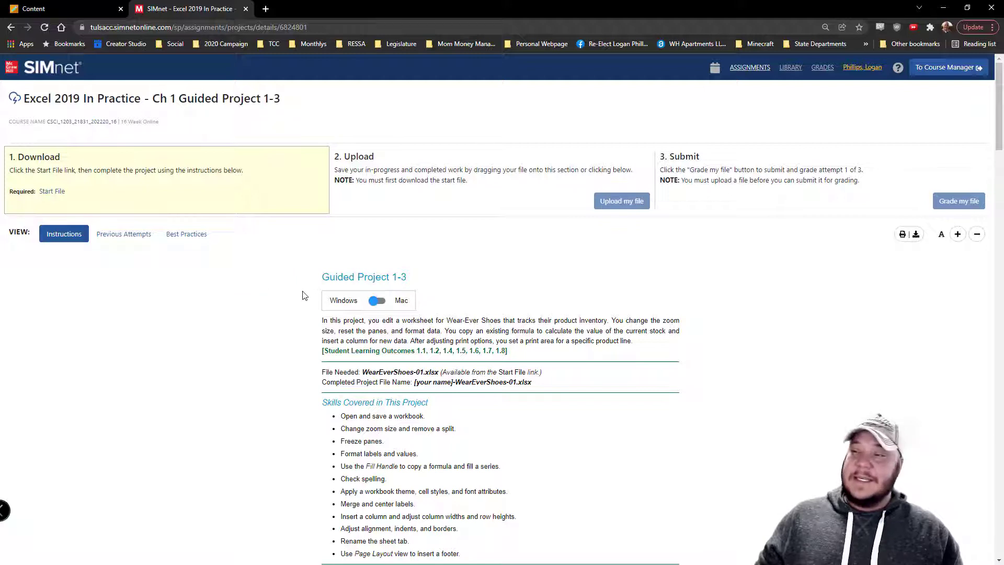
- Keep the project instructions on the Windows version, download the WearEverShoes-01 start file and open it in Excel
click(376, 300)
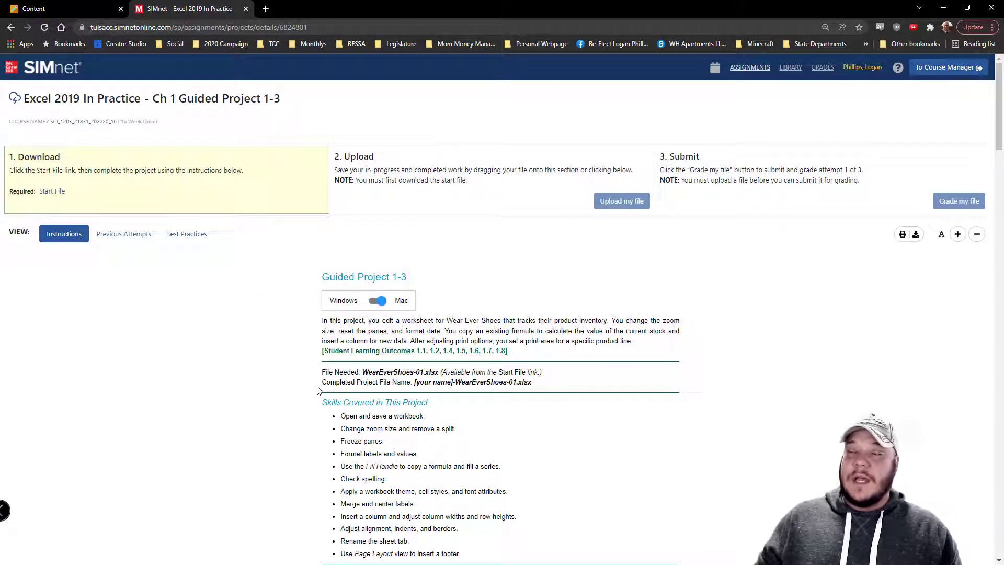
click(378, 305)
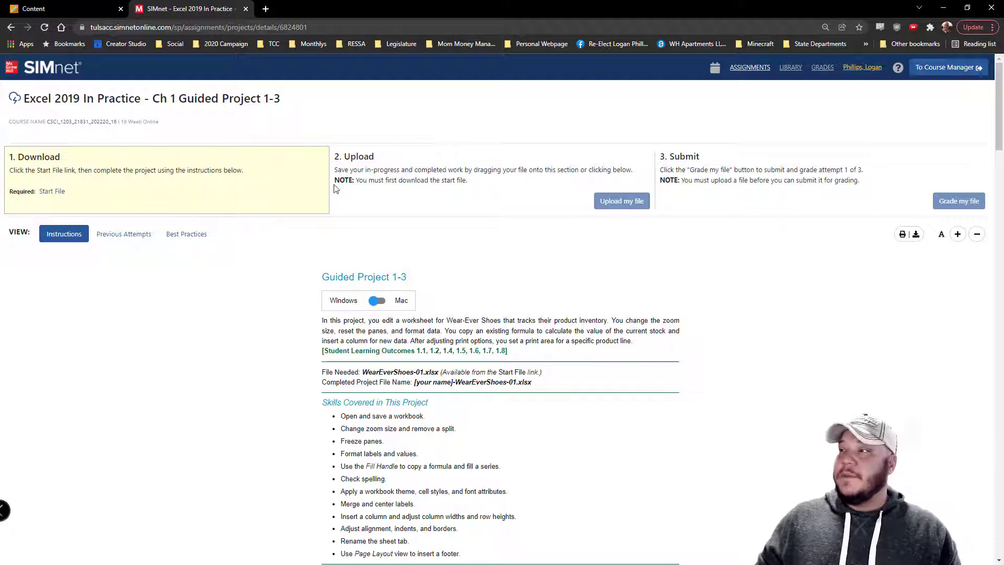
click(50, 191)
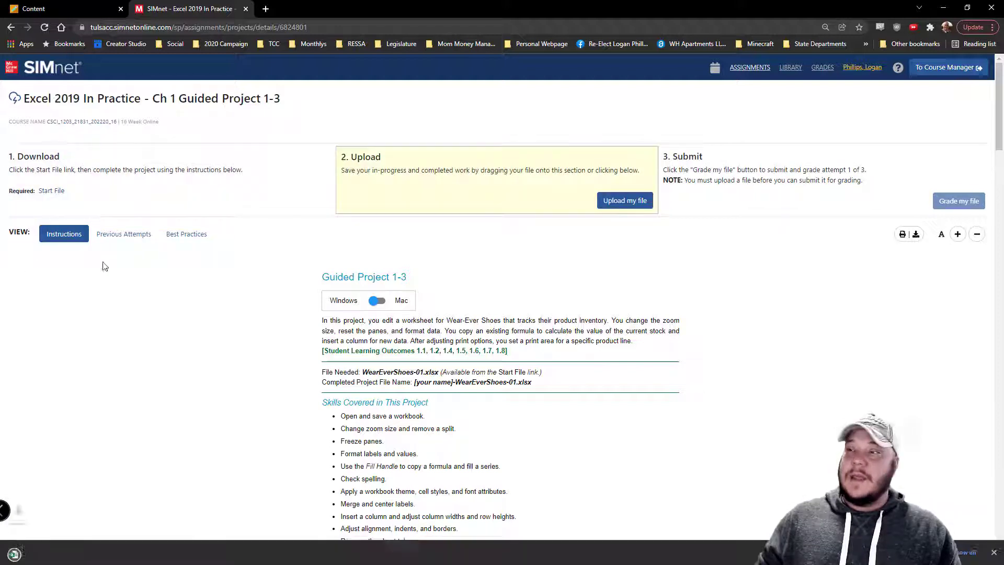
click(44, 555)
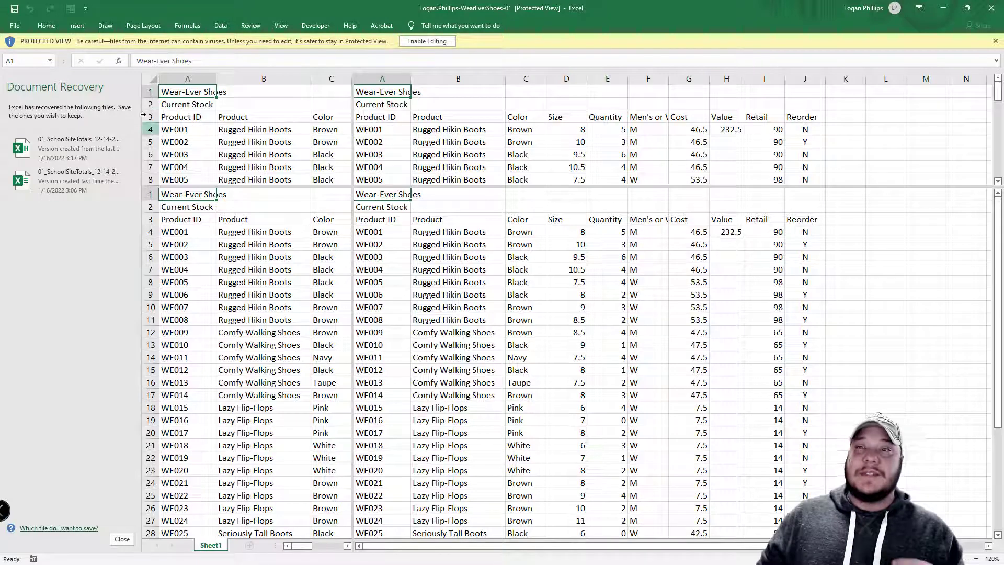
- Dismiss the document recovery list, removing the recovered files, and enable editing of the protected workbook
click(122, 538)
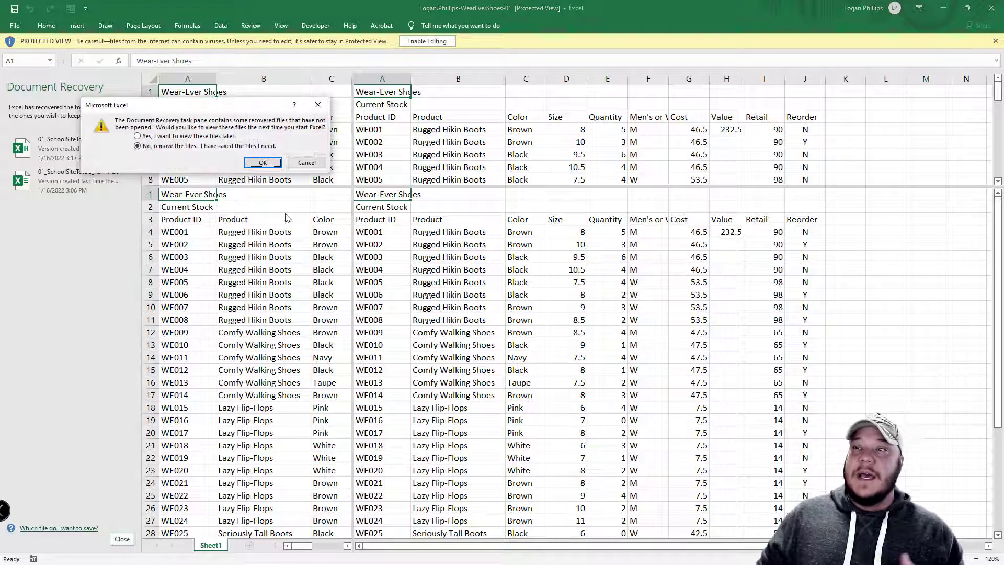
click(263, 163)
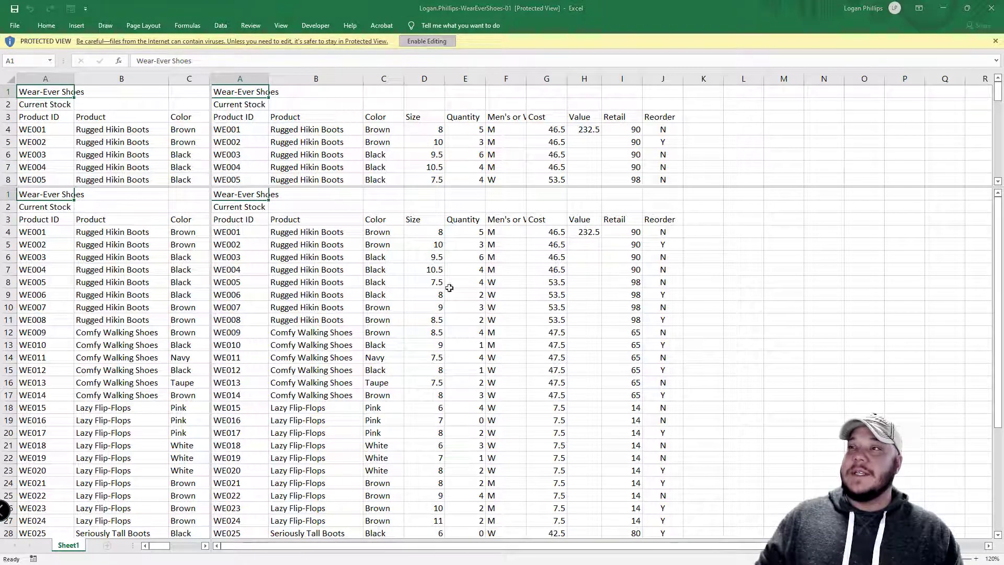
click(427, 41)
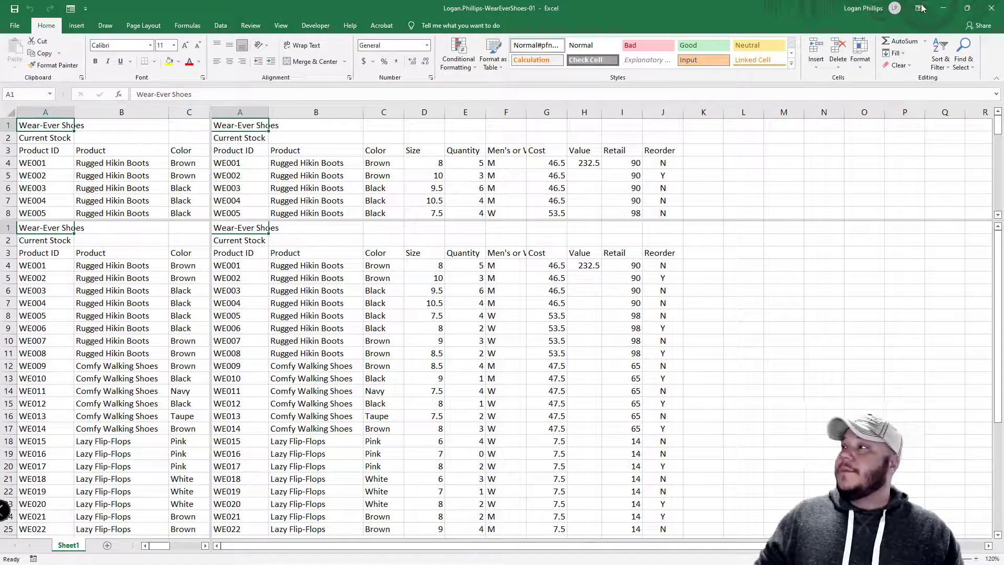
- Switch to the browser, read through the Guided Project 1-3 instructions and move their page into a separate window
click(942, 8)
scroll(516, 422, down, 4)
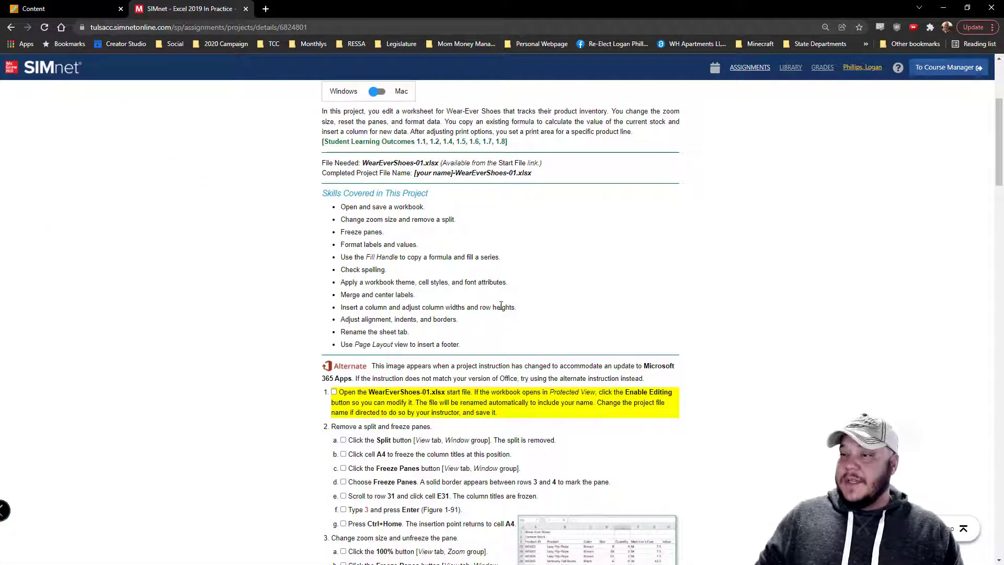
scroll(501, 306, down, 20)
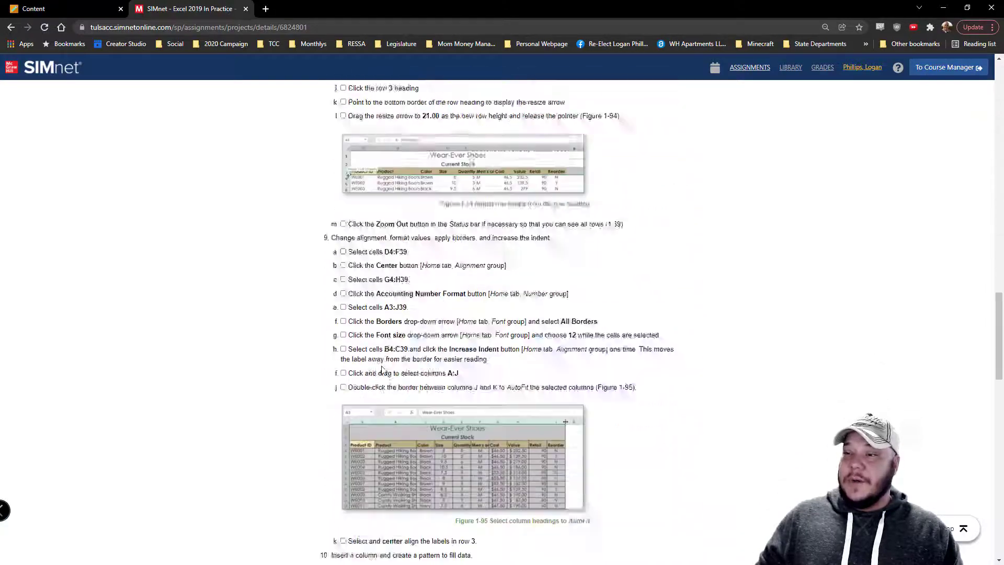
scroll(382, 370, down, 15)
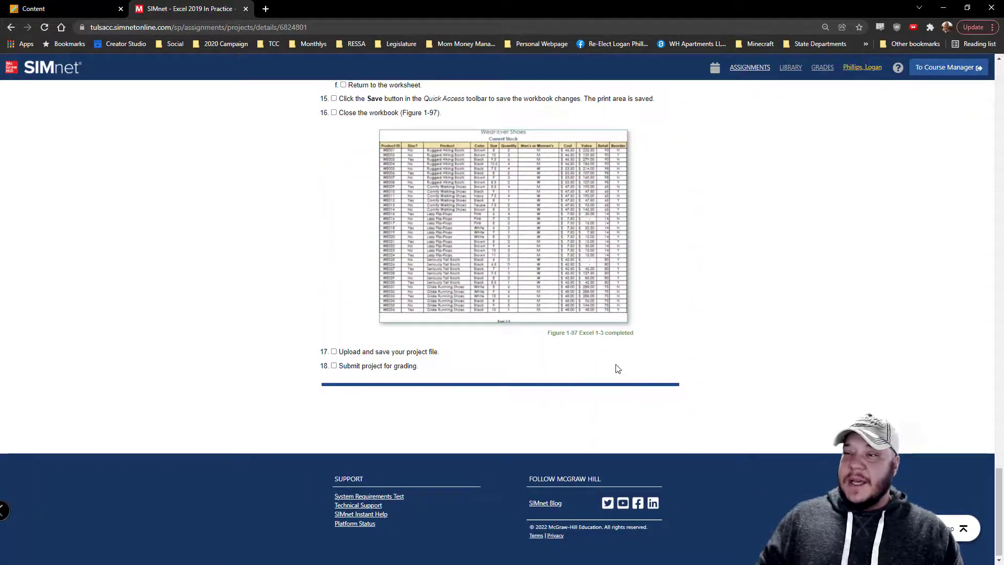
scroll(617, 369, up, 20)
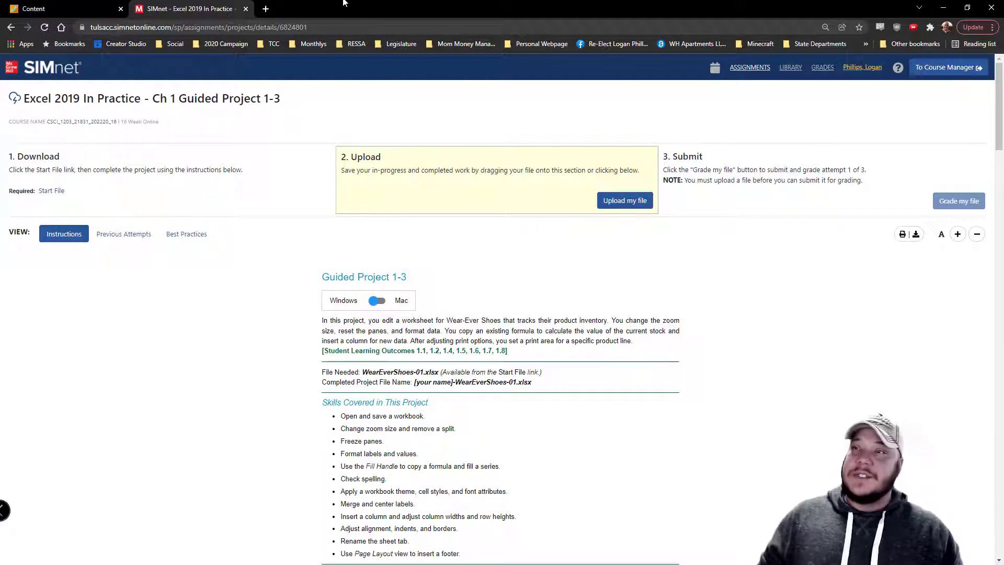
drag(217, 4, 0, 199)
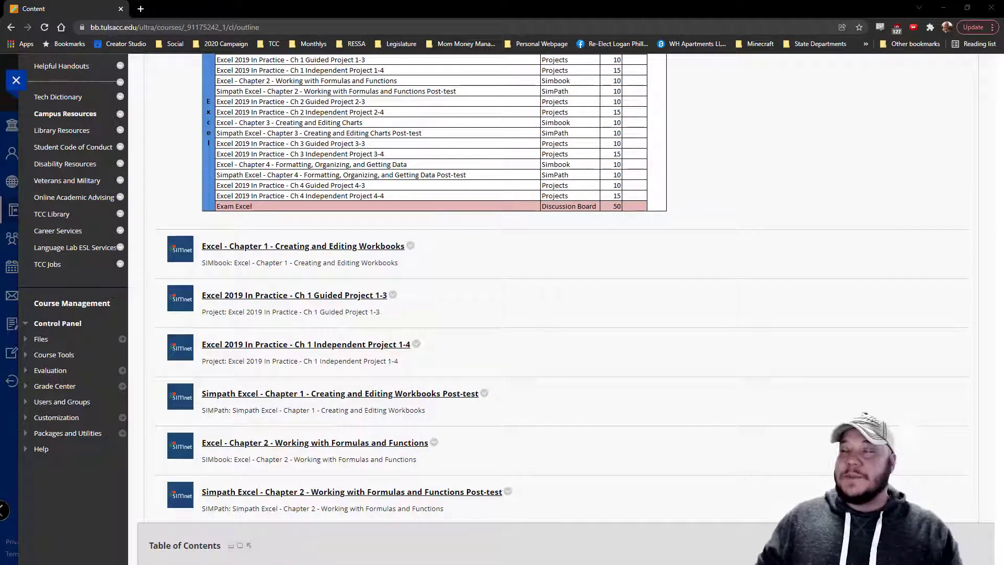
- Return to Excel and save the WearEverShoes-01 workbook to the Desktop as an Excel Workbook
click(943, 8)
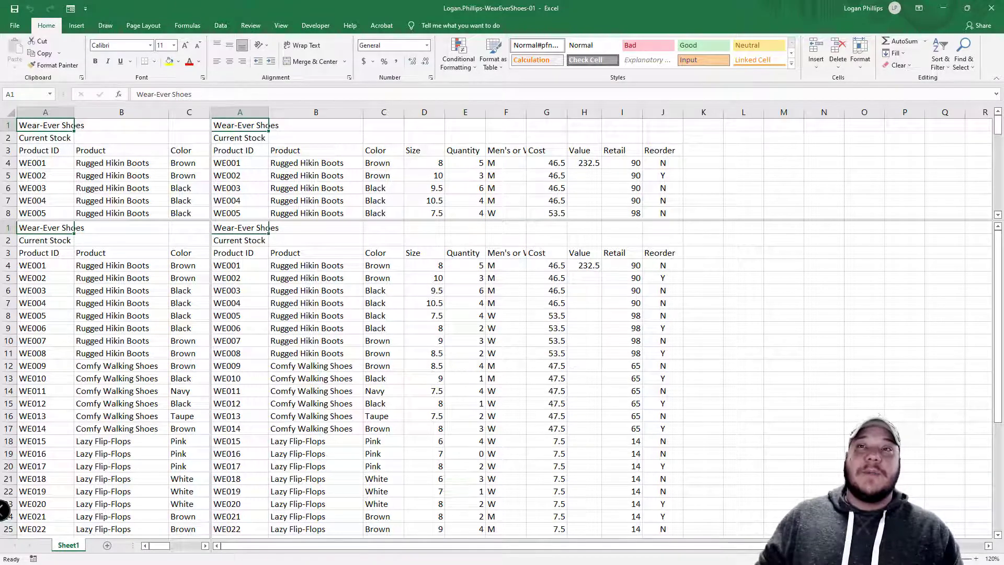
click(16, 26)
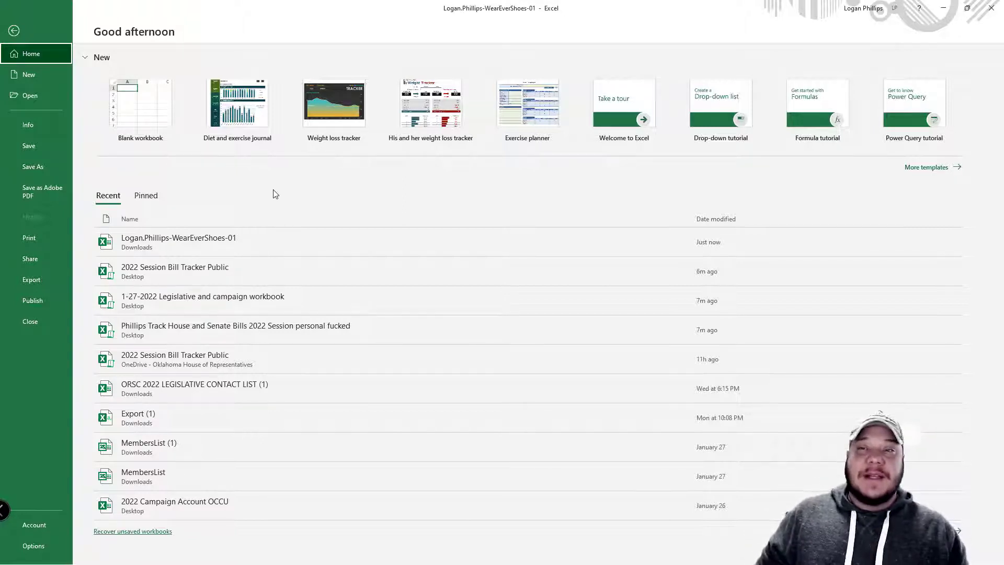
click(43, 165)
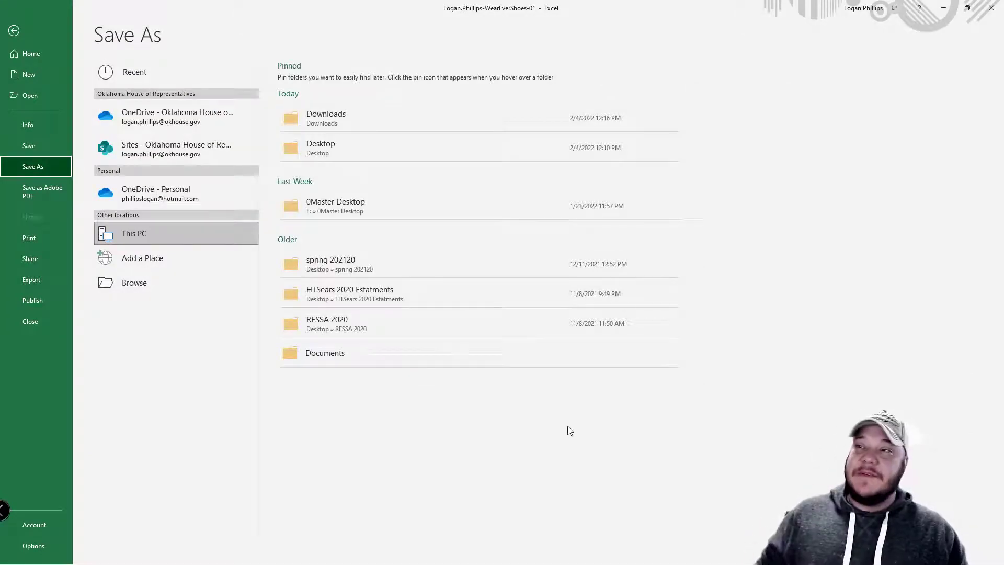
click(334, 145)
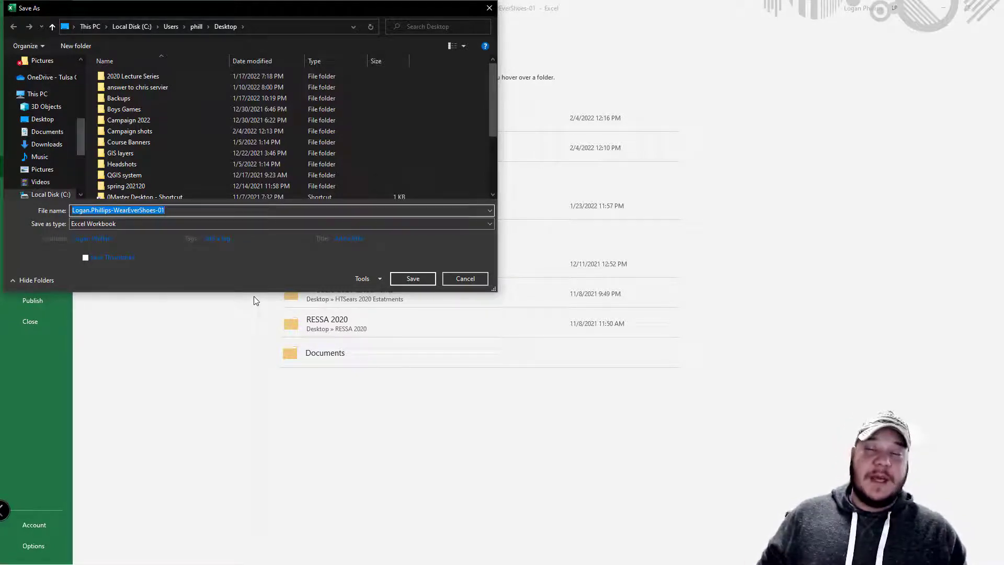
click(51, 120)
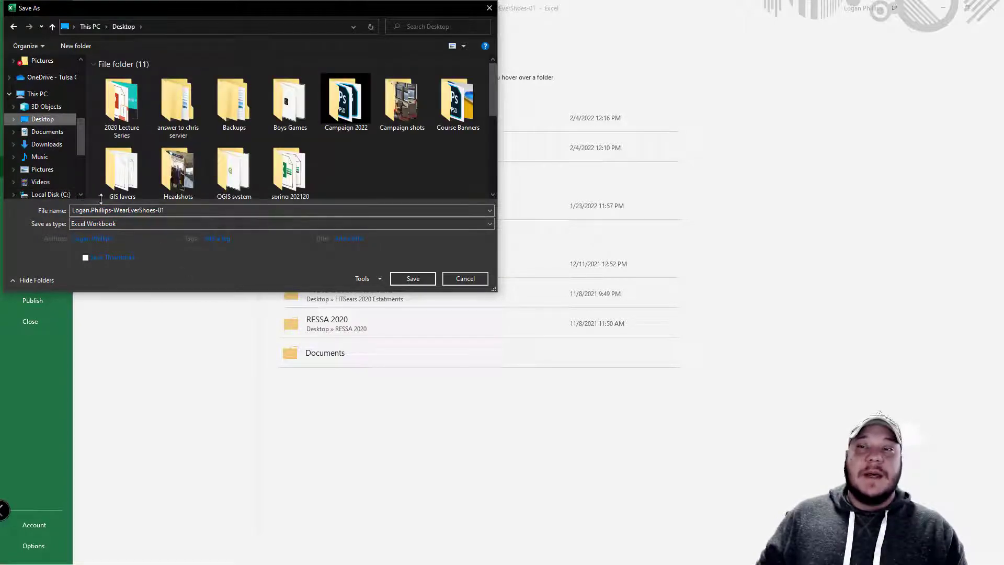
click(425, 282)
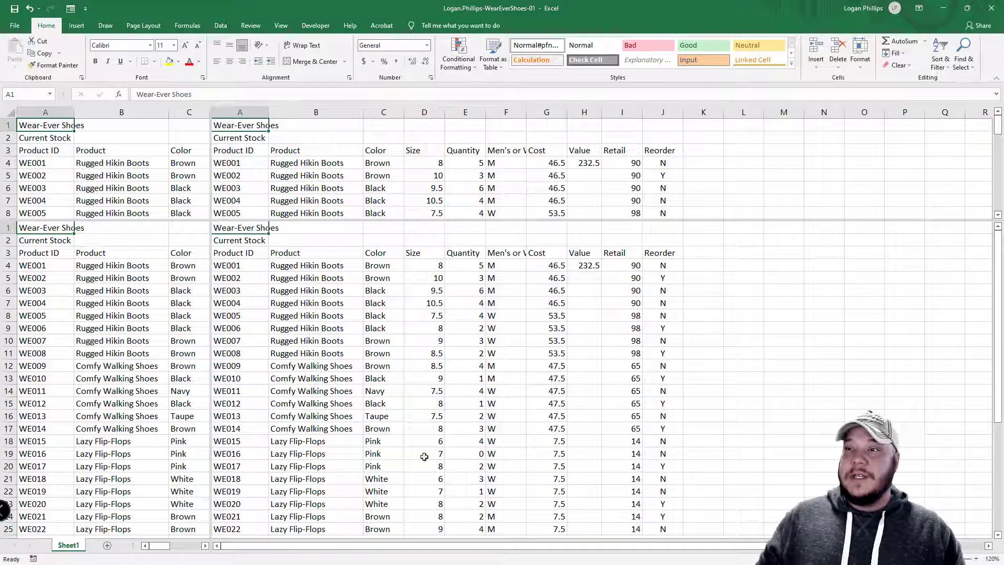
- Examine how the split worksheet panes behave by selecting cells in different panes and moving across row 9
click(243, 175)
scroll(318, 189, down, 2)
scroll(318, 190, up, 2)
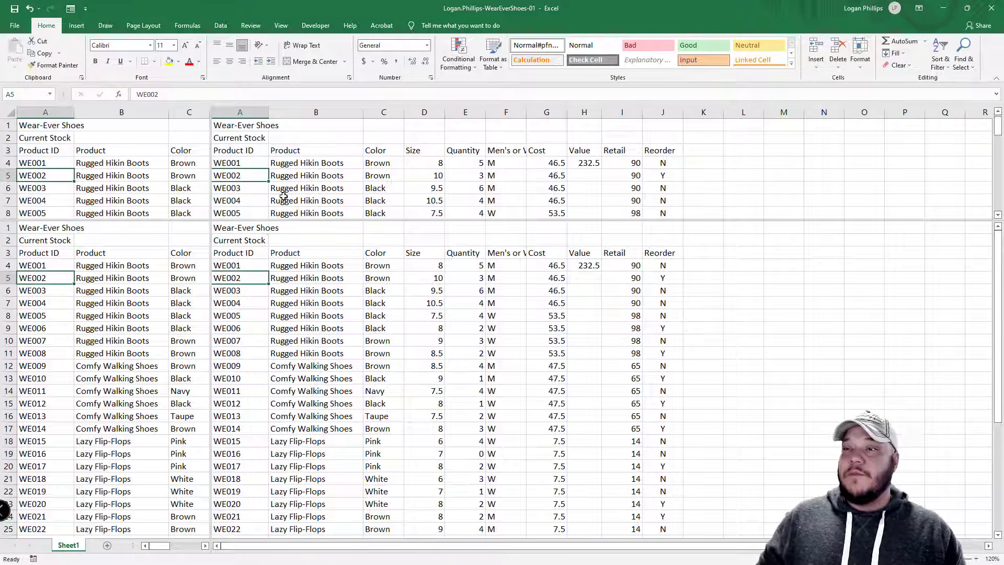
click(345, 327)
key(Right)
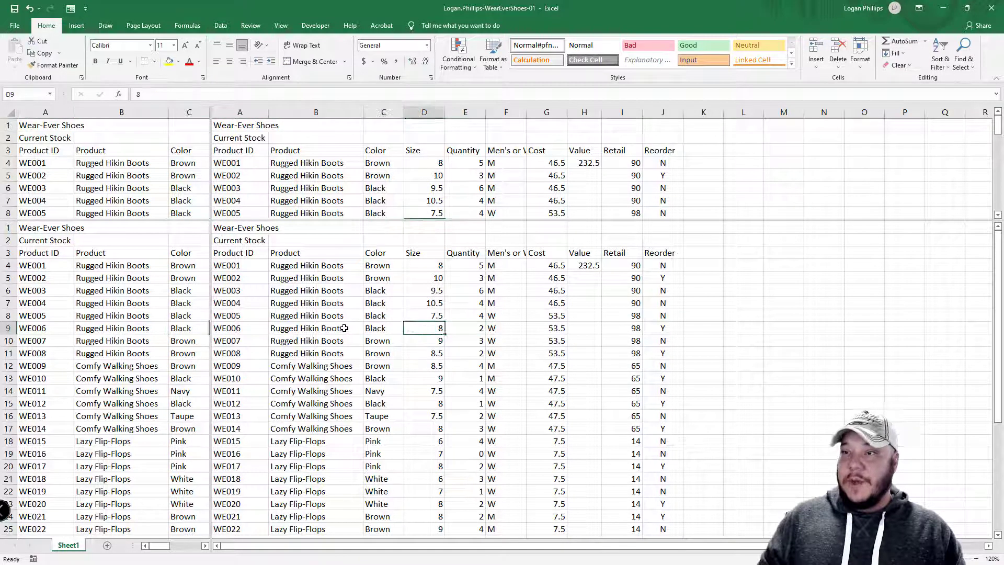
key(Left)
key(Left)
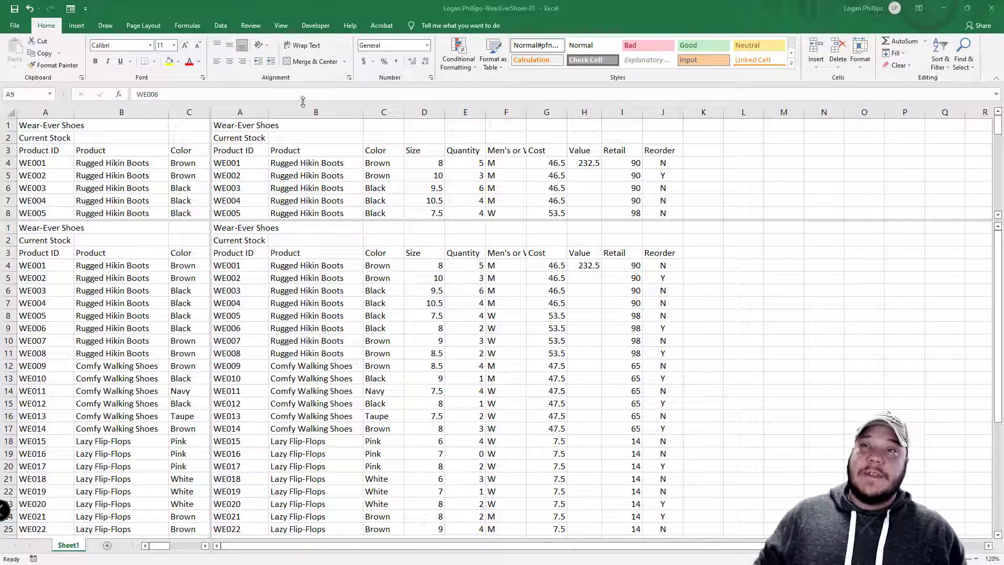
- Examine the available command groups, including the formula and data tools and the Font and Number settings of Format Cells
scroll(77, 29, down, 5)
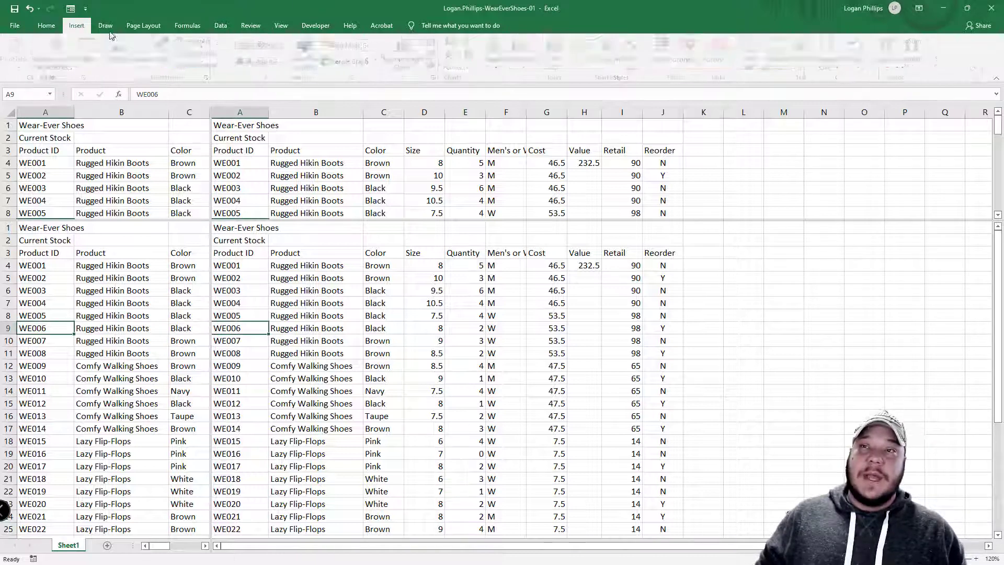
scroll(194, 32, up, 5)
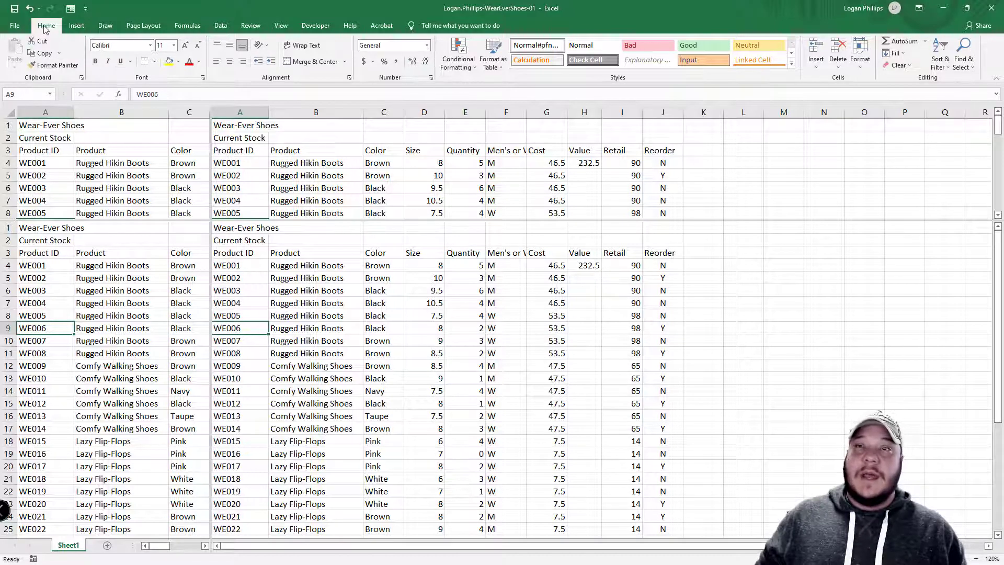
click(204, 79)
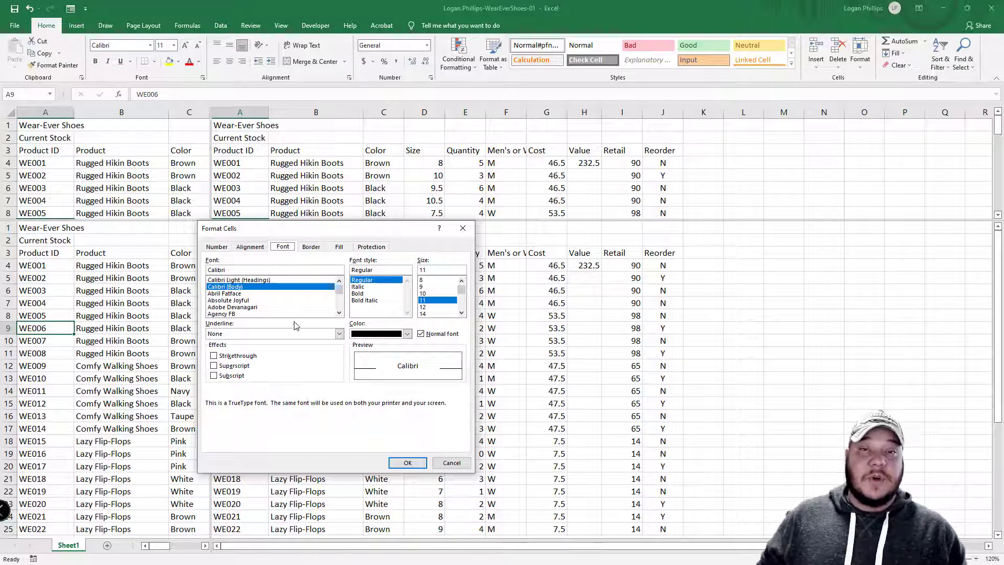
click(462, 228)
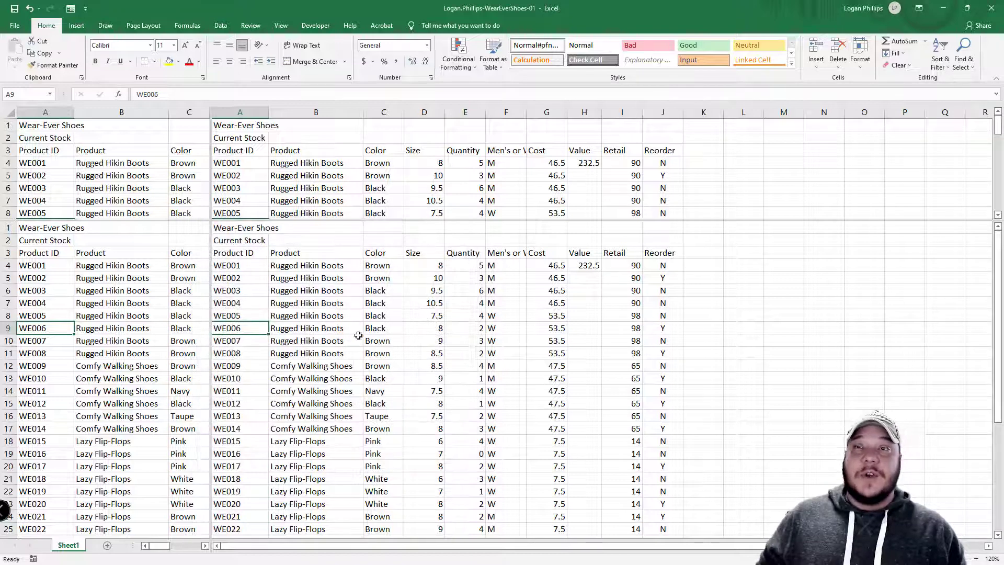
click(185, 26)
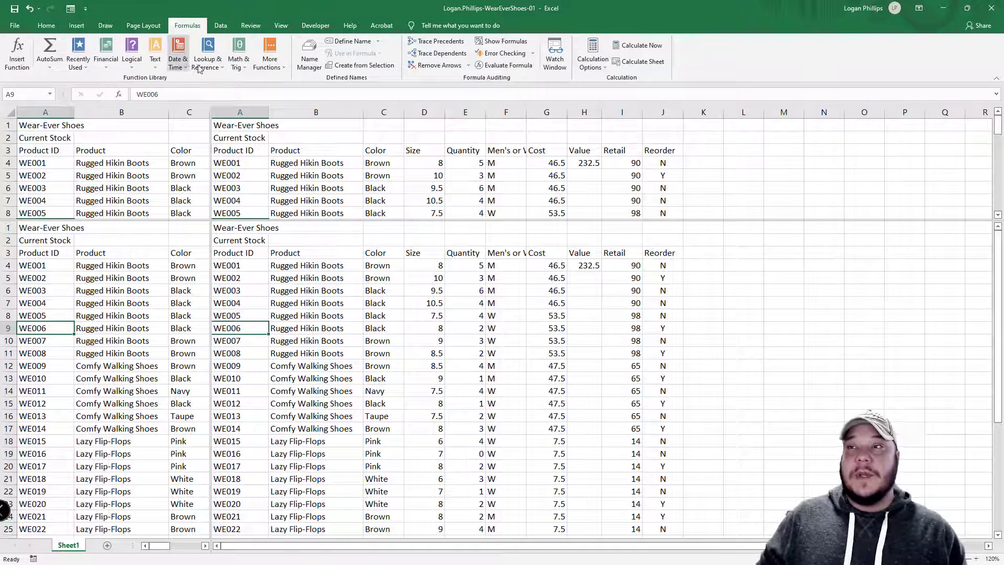
click(221, 26)
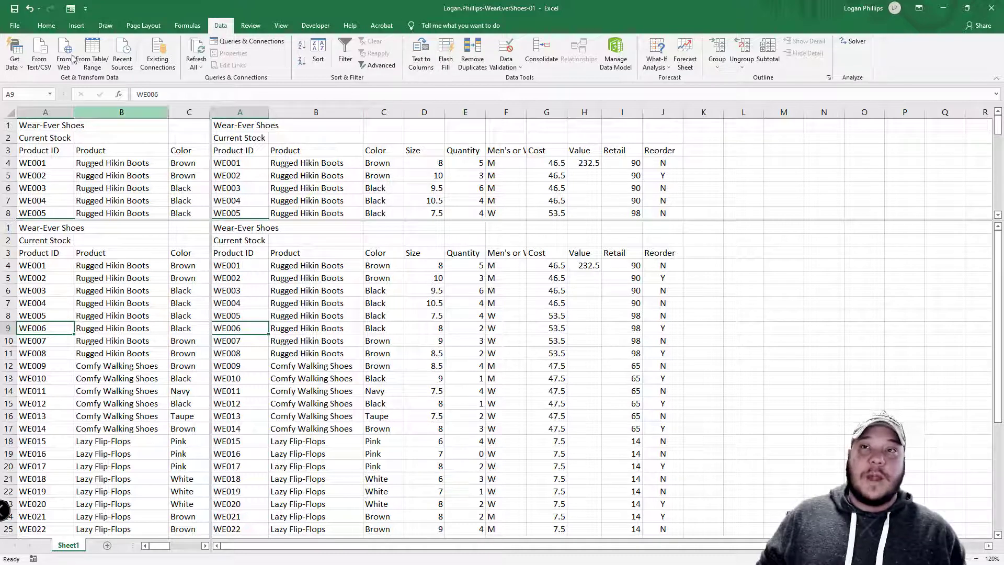
click(46, 26)
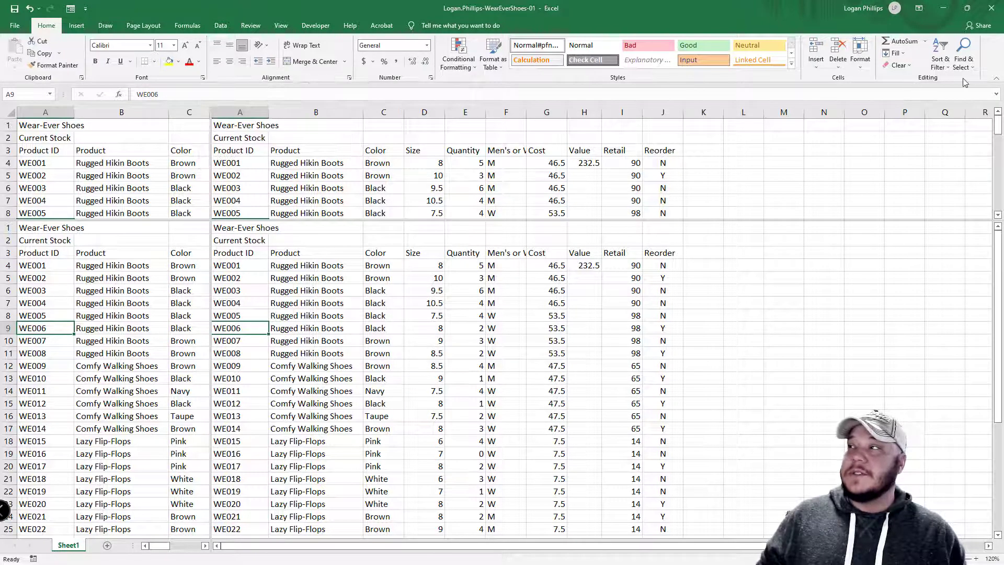
click(431, 78)
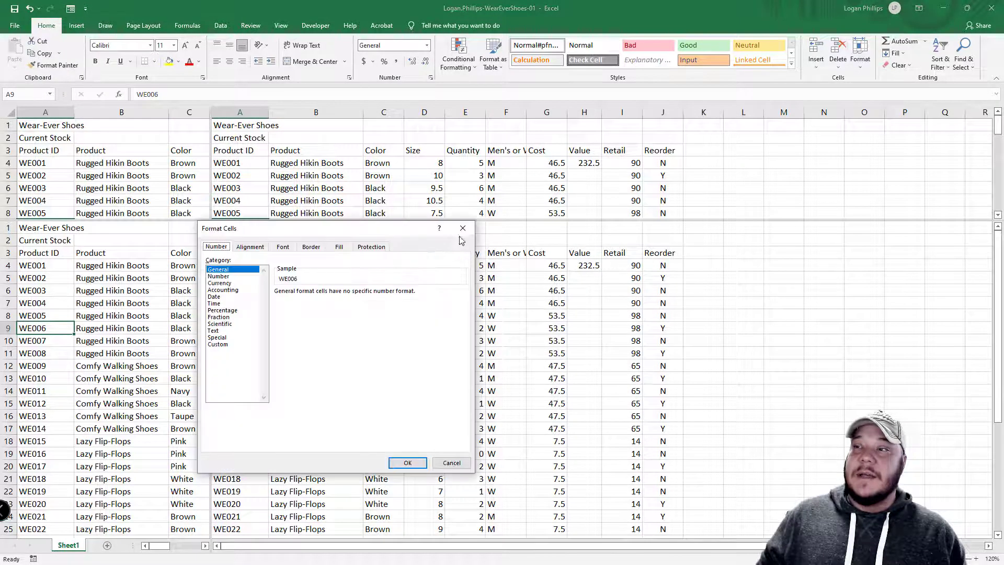
click(462, 229)
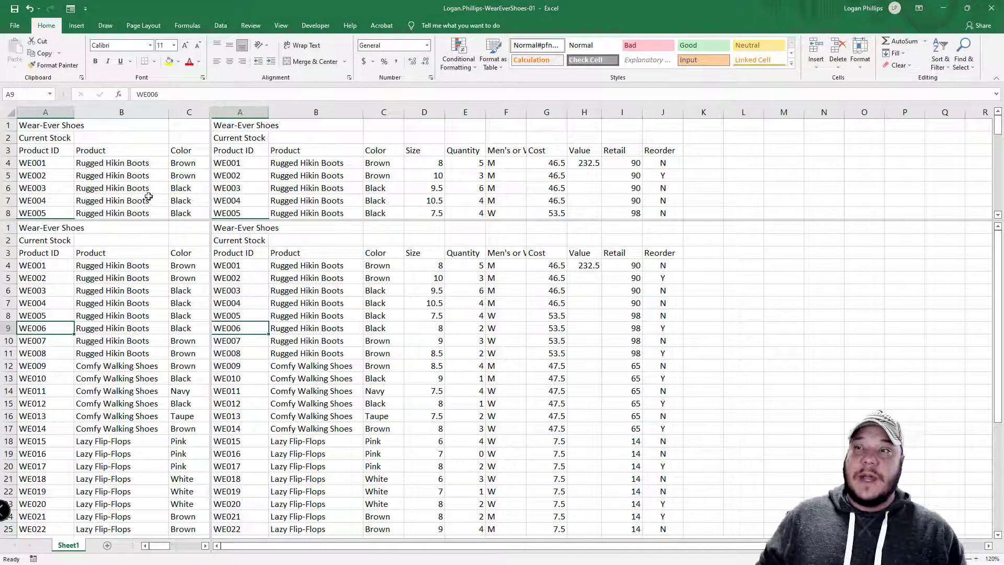
- Jump directly to cell B6 by its reference, then return to cell A1 at the start of the sheet
click(21, 126)
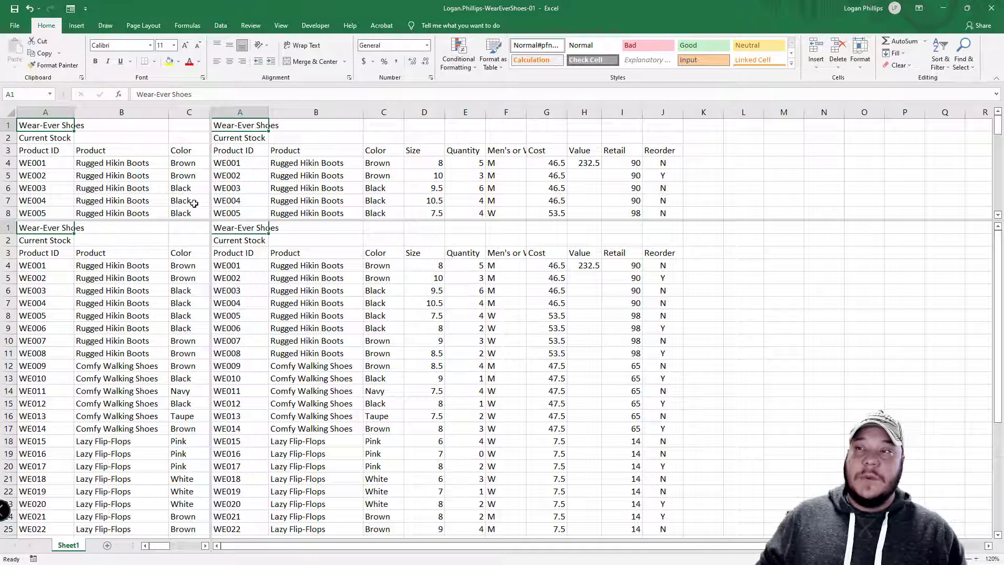
click(15, 95)
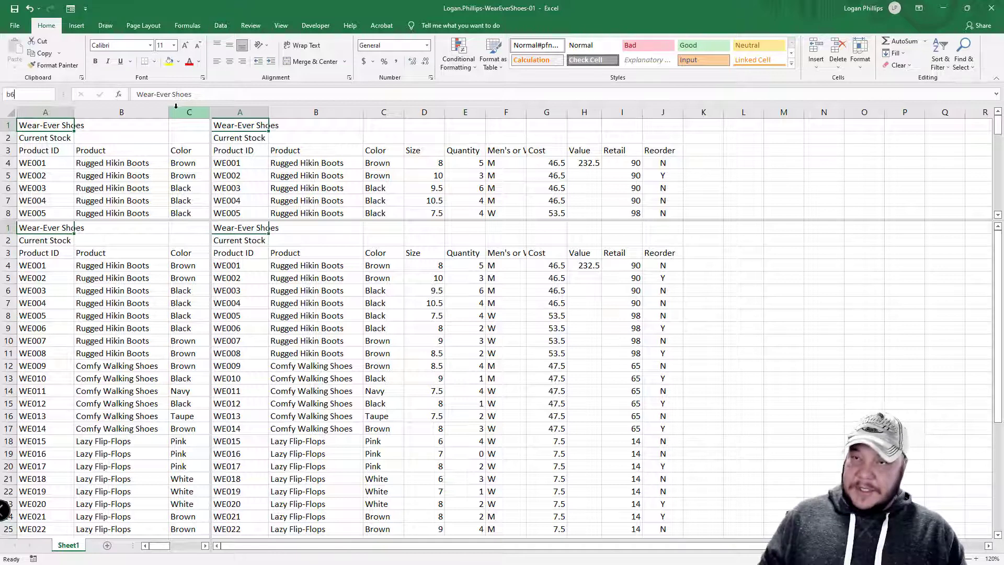
key(Return)
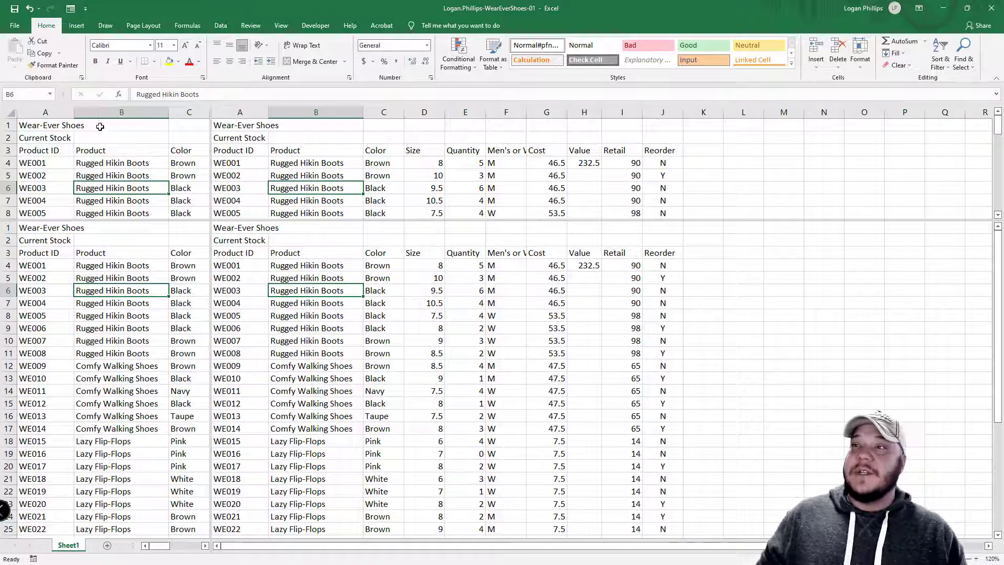
click(271, 345)
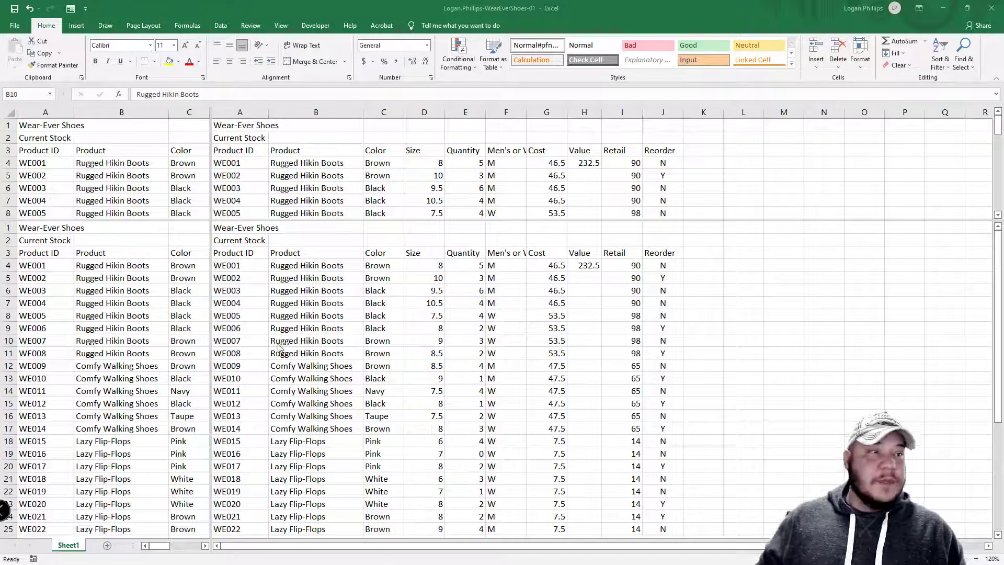
key(ctrl+Home)
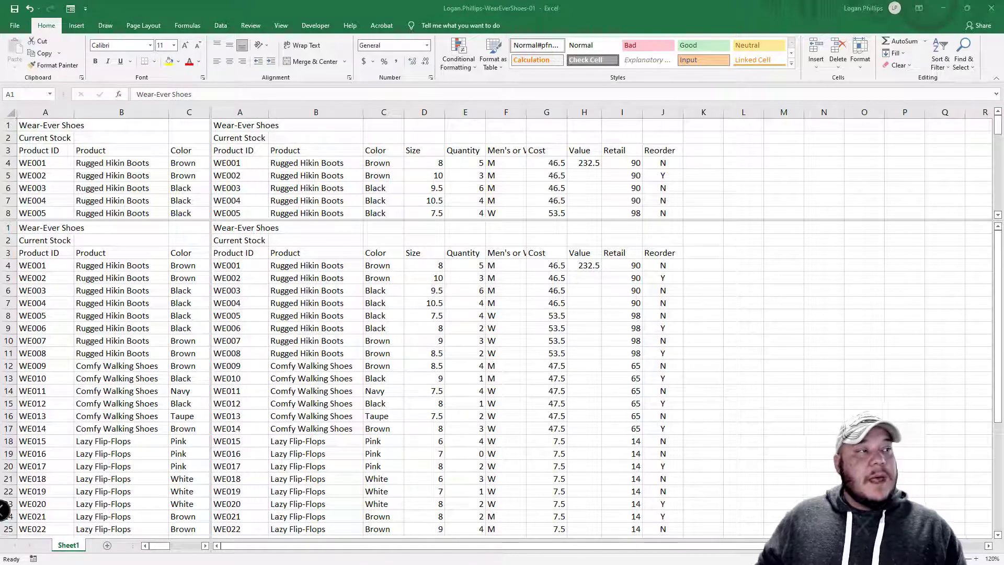
- Remove the split from the worksheet so the inventory list shows in a single pane
scroll(207, 240, down, 1)
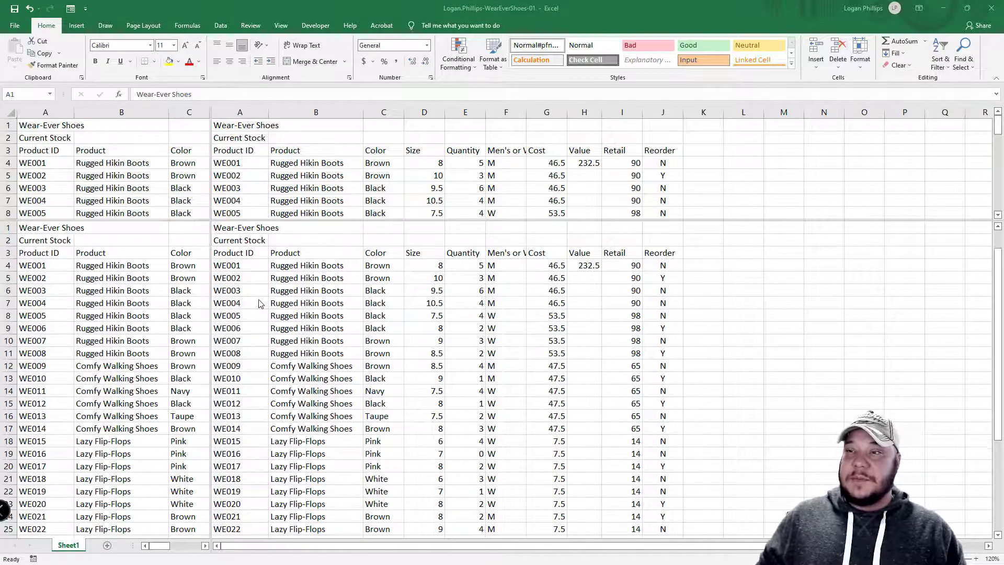
scroll(233, 190, up, 1)
scroll(235, 193, down, 5)
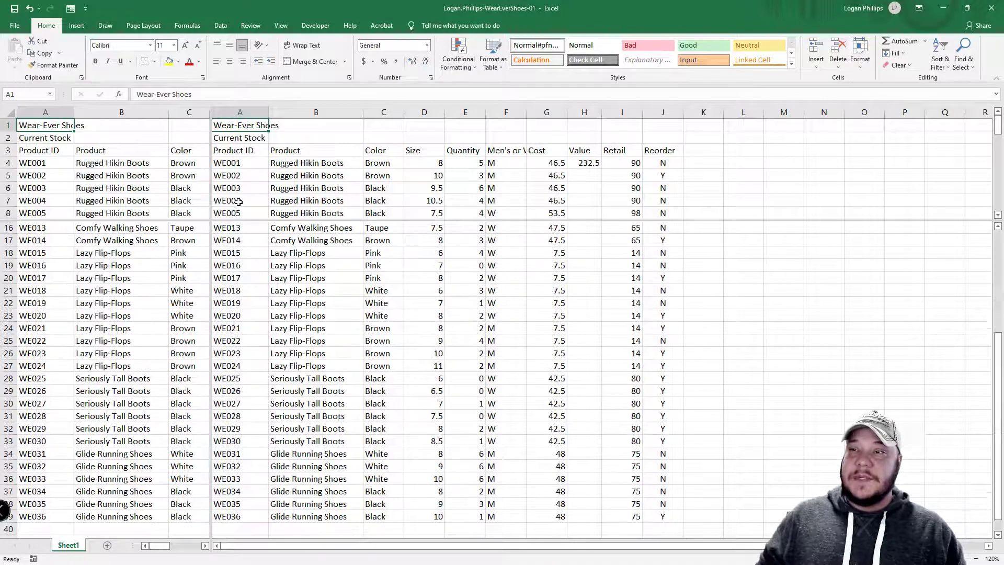
scroll(209, 191, up, 5)
click(152, 187)
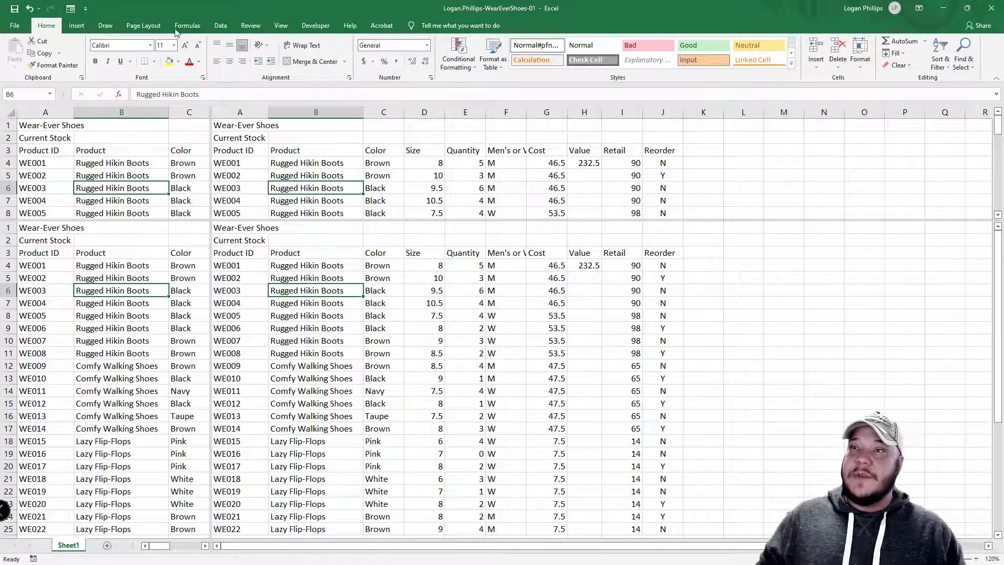
click(281, 27)
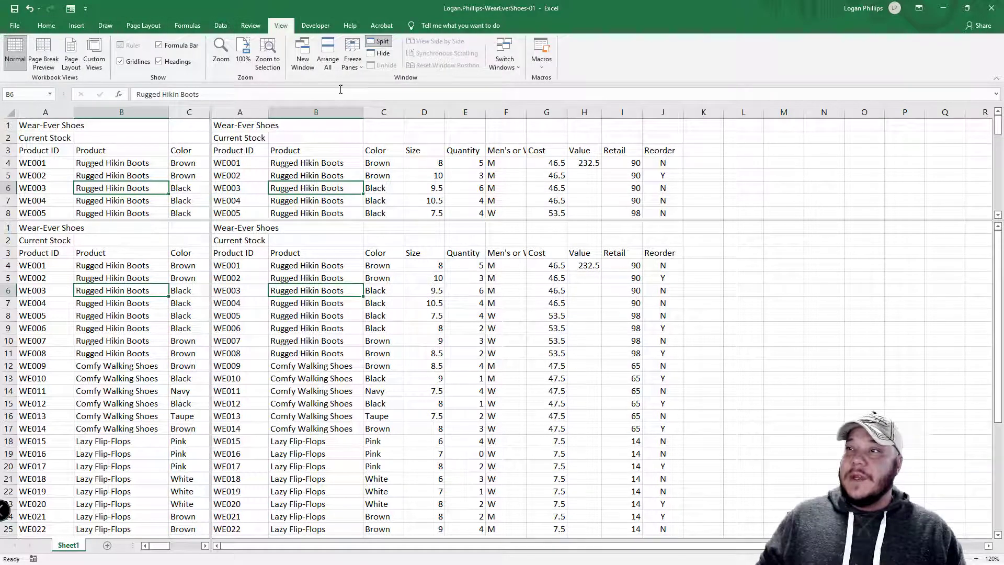
click(382, 46)
click(293, 276)
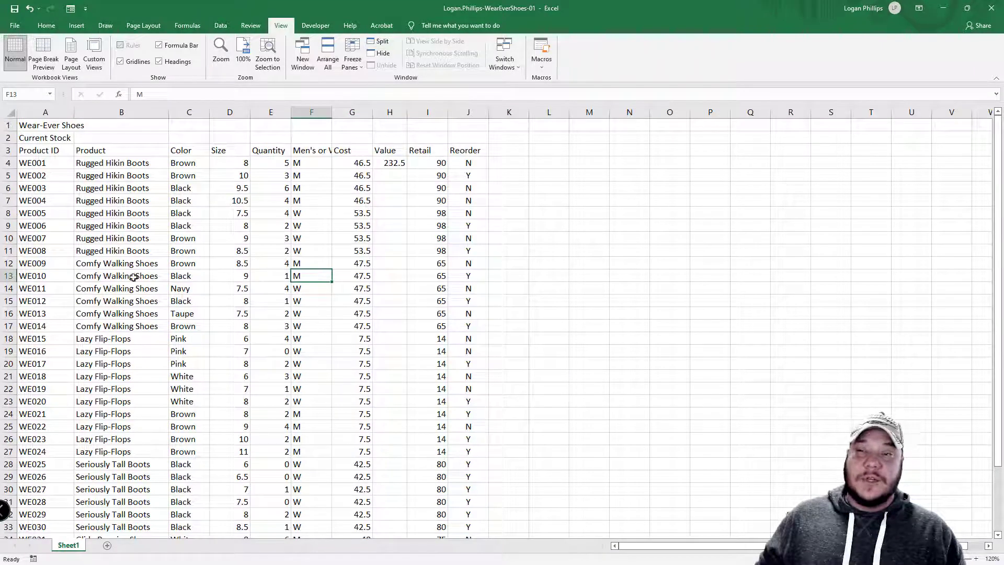
scroll(203, 302, down, 6)
scroll(209, 314, up, 6)
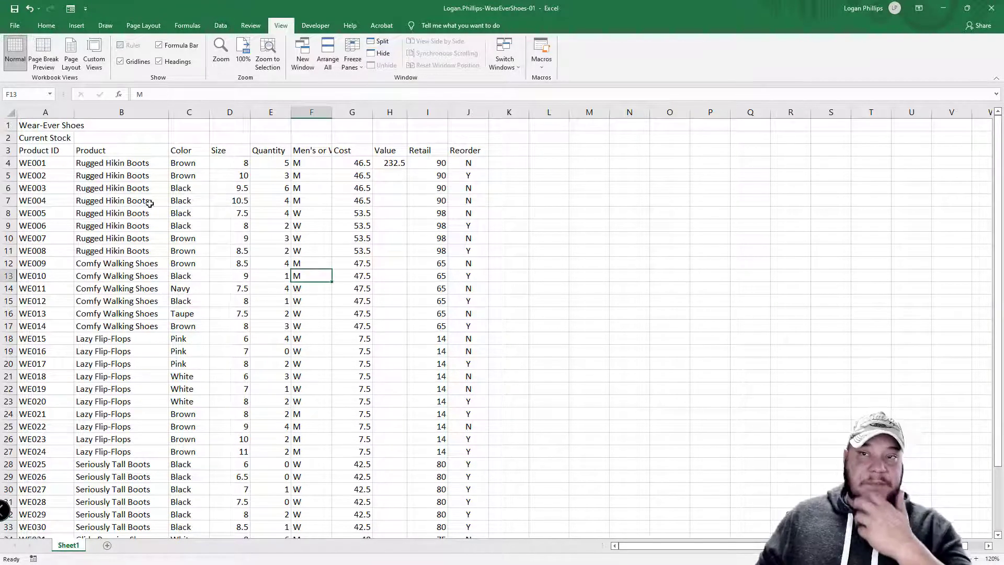
- Freeze the title and heading rows 1 to 3, using cell A4 as the freeze point
click(45, 113)
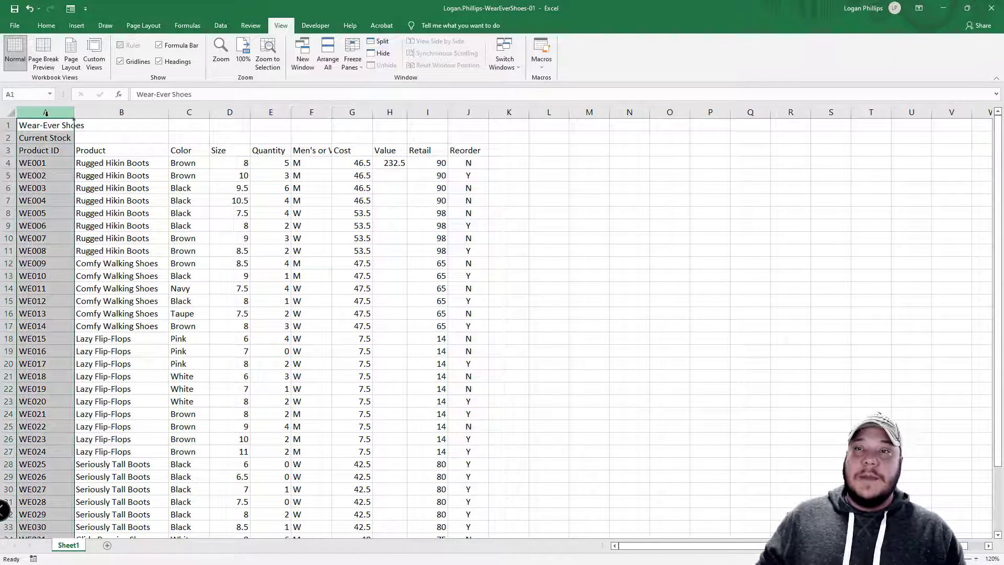
click(12, 161)
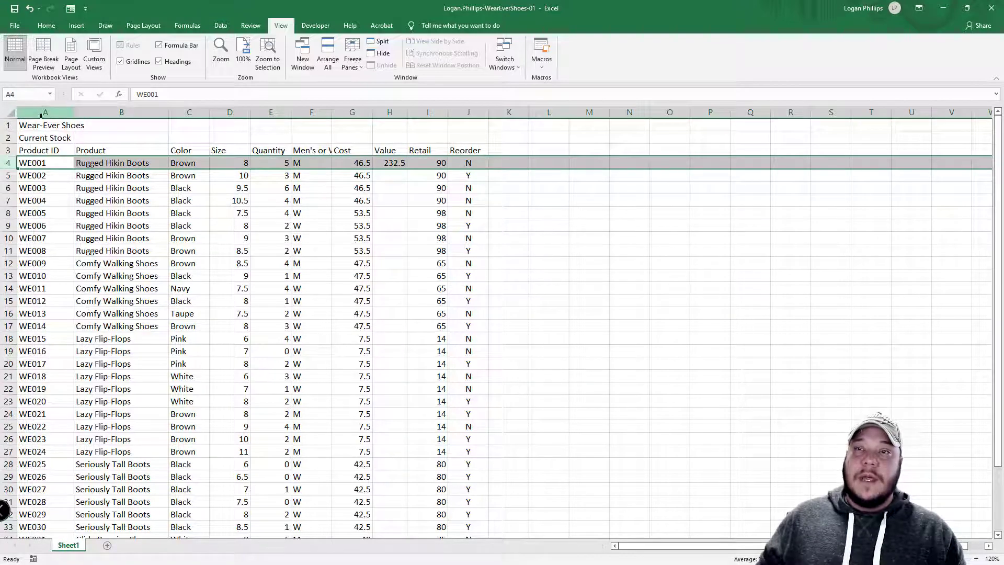
click(35, 164)
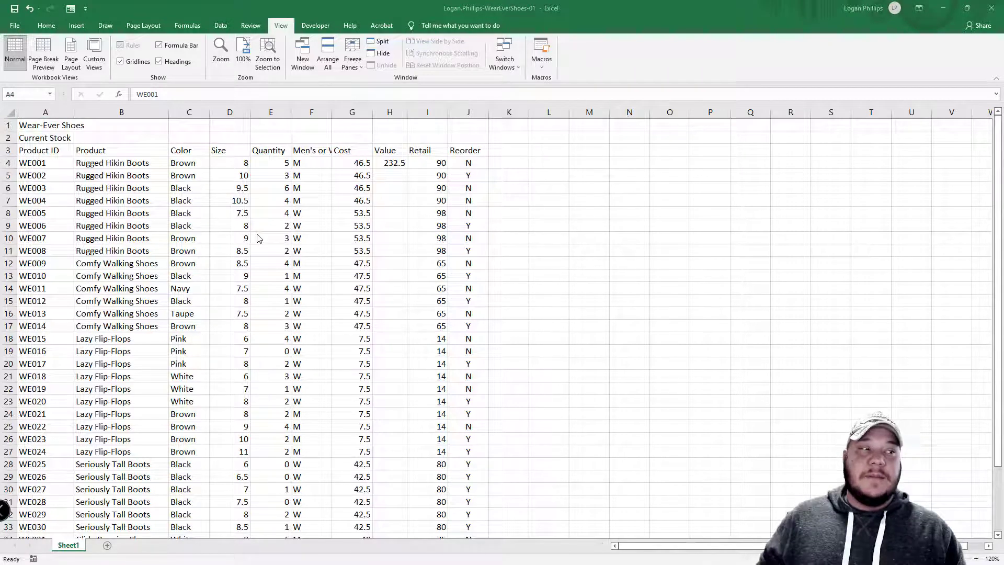
click(284, 31)
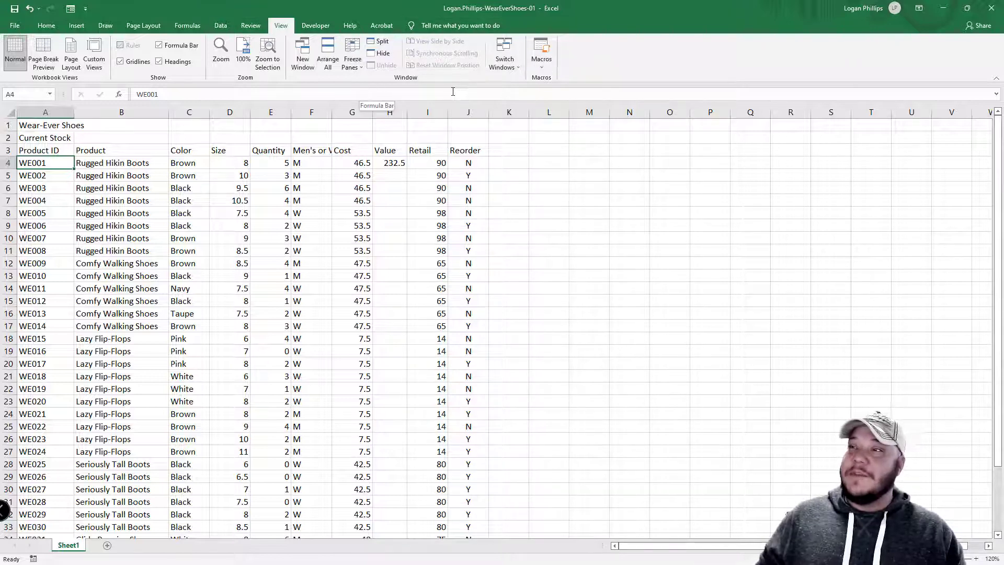
click(350, 66)
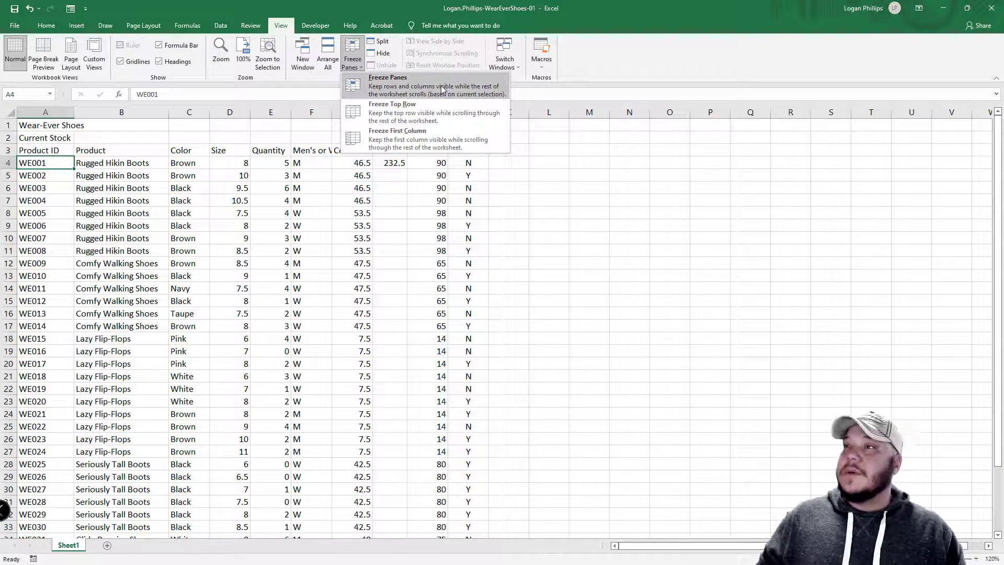
click(372, 81)
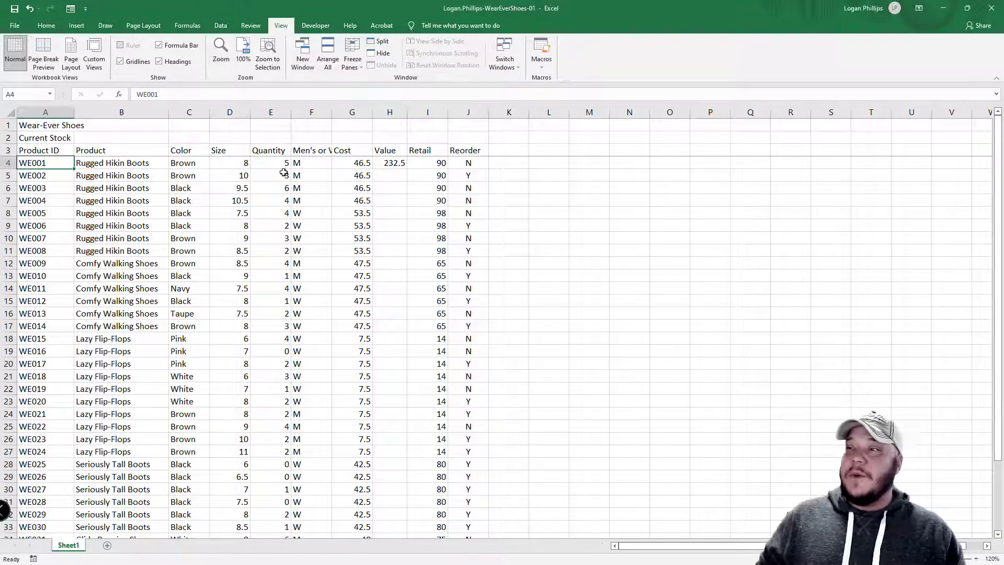
- Examine how the frozen title and heading rows behave by selecting cells around them and browsing through the inventory list
click(100, 188)
click(44, 164)
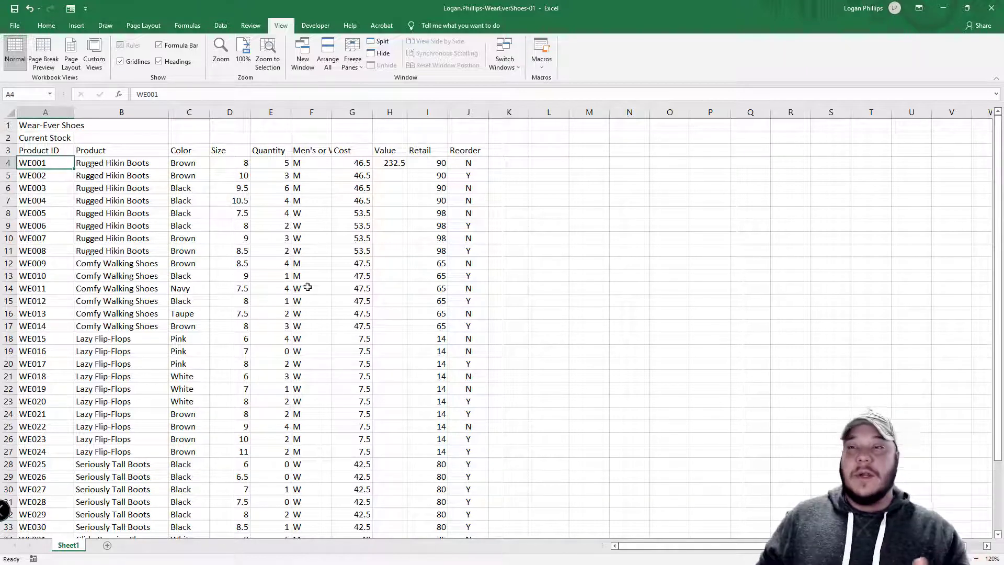
click(204, 192)
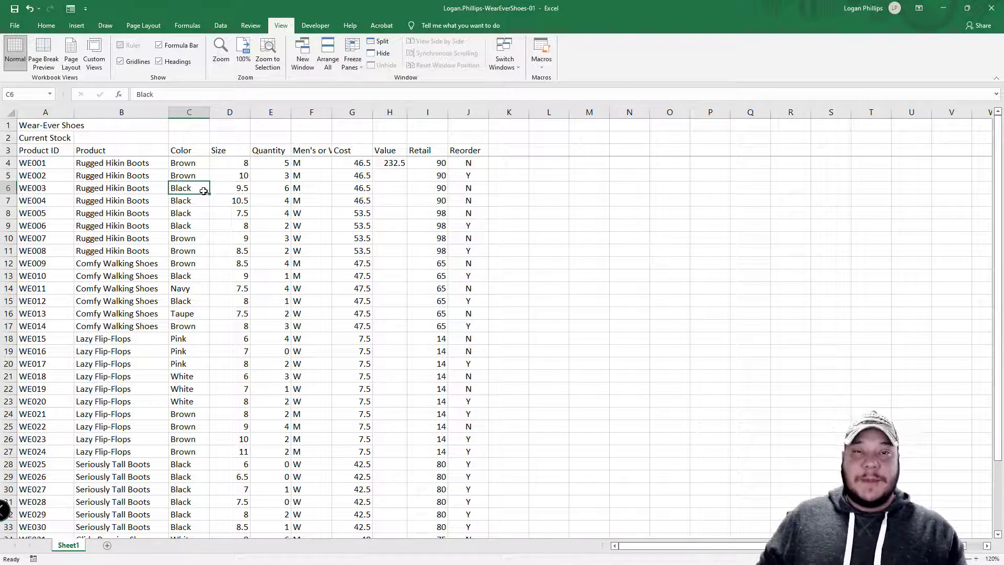
click(49, 172)
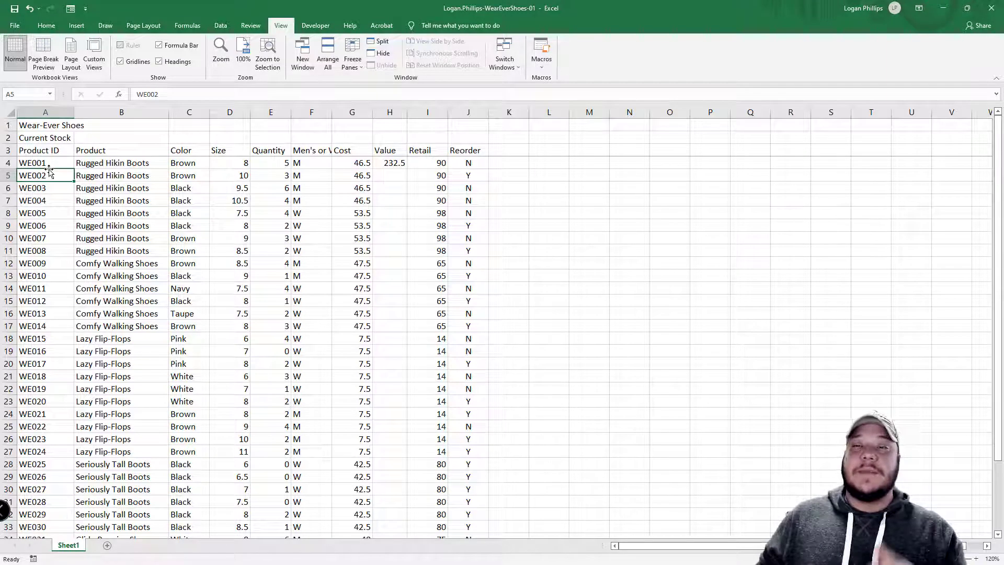
click(49, 161)
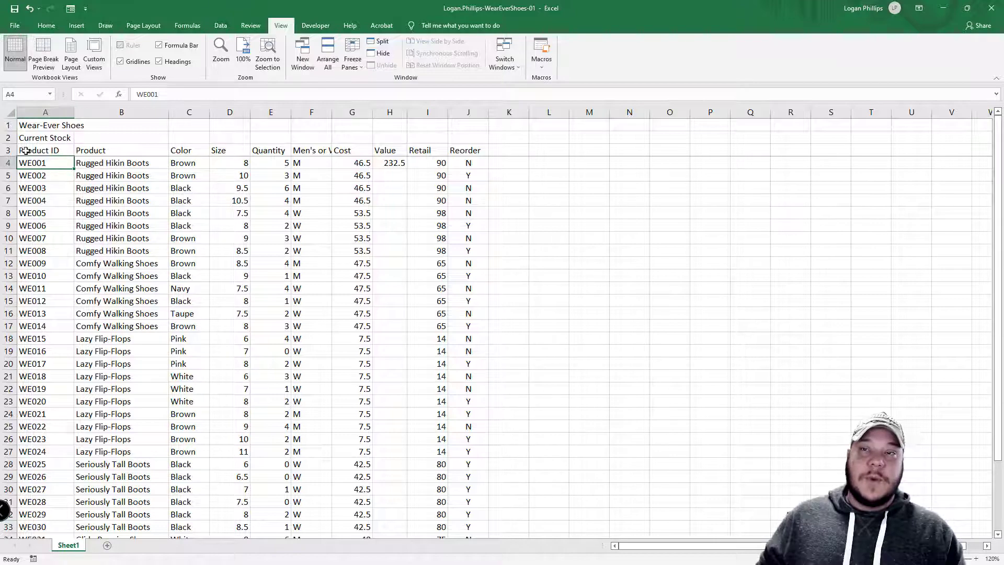
click(8, 150)
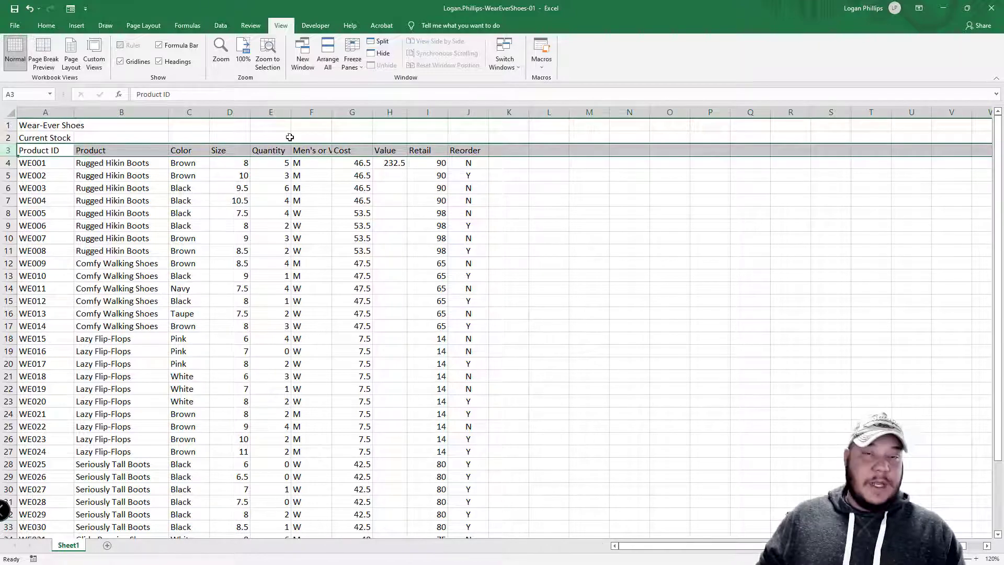
scroll(221, 250, down, 6)
scroll(221, 250, up, 6)
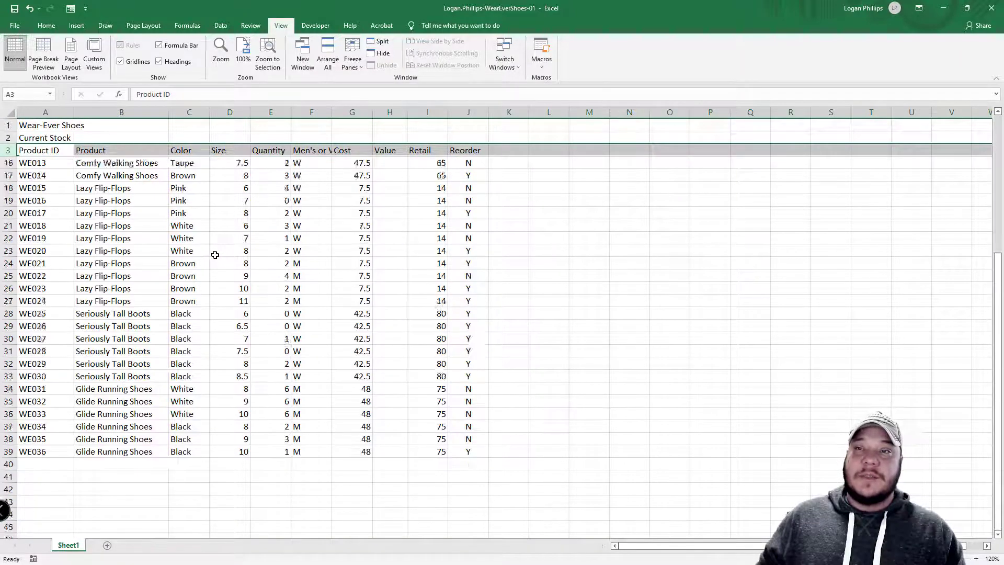
scroll(213, 253, down, 13)
scroll(211, 254, up, 13)
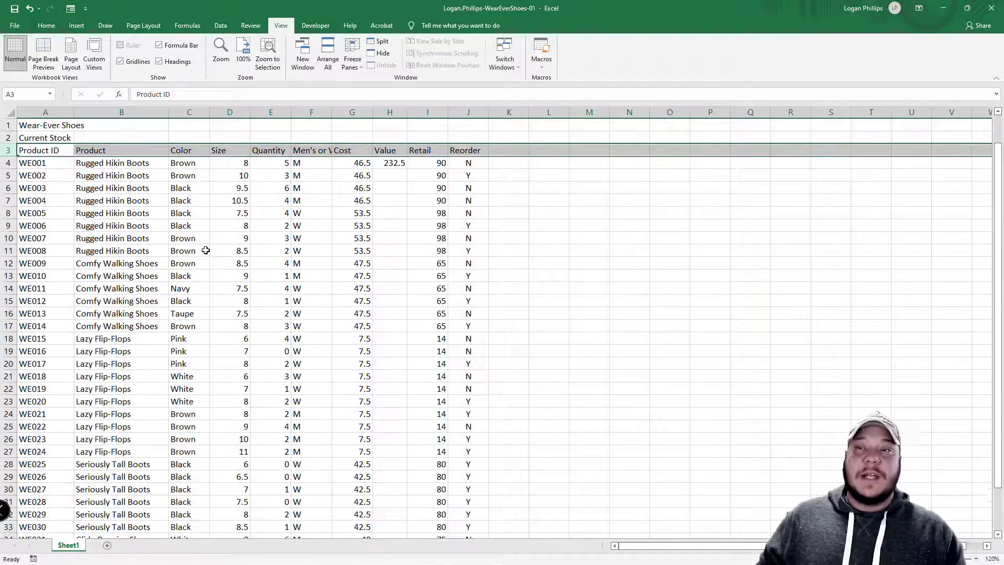
- Examine the cells around the freeze line and review the freeze options with cell A4 selected
click(177, 212)
key(ctrl+Up)
key(Home)
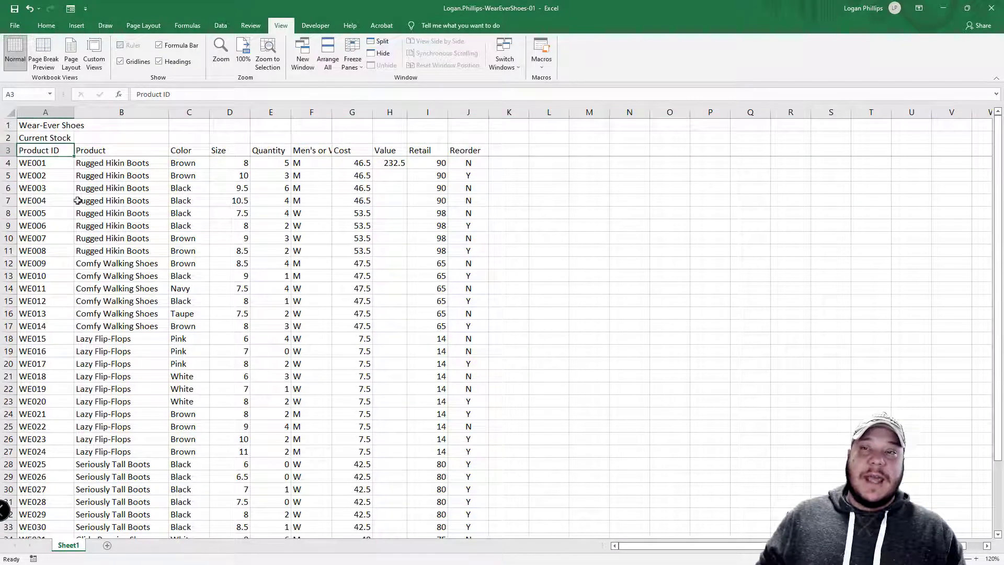
click(11, 140)
click(226, 176)
key(shift+space)
click(36, 162)
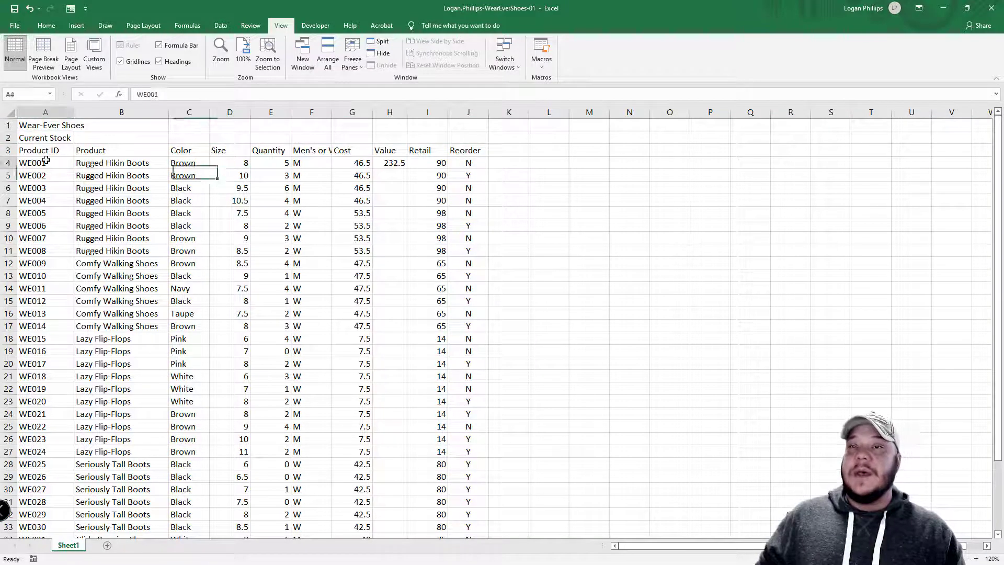
click(37, 151)
click(34, 163)
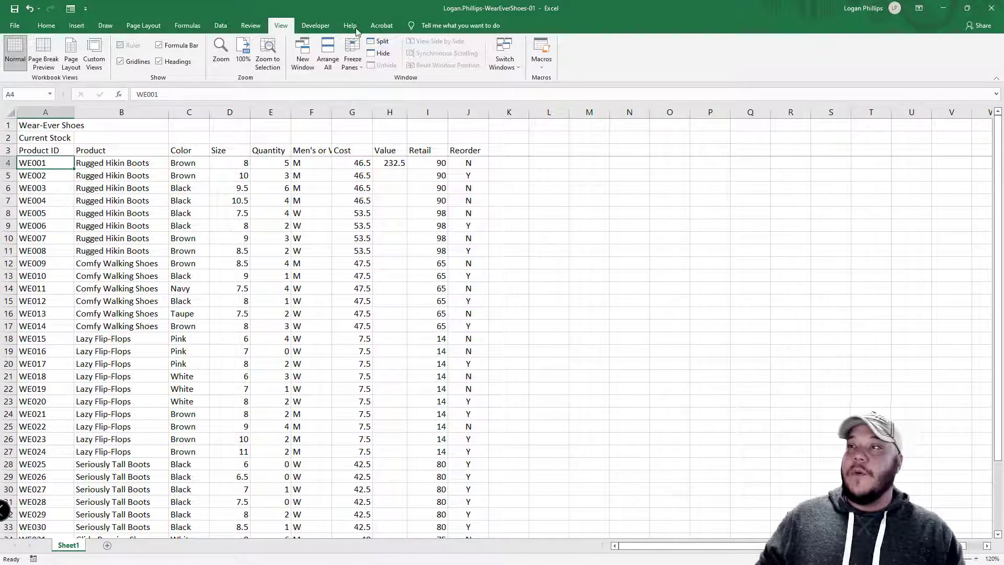
click(353, 62)
key(Escape)
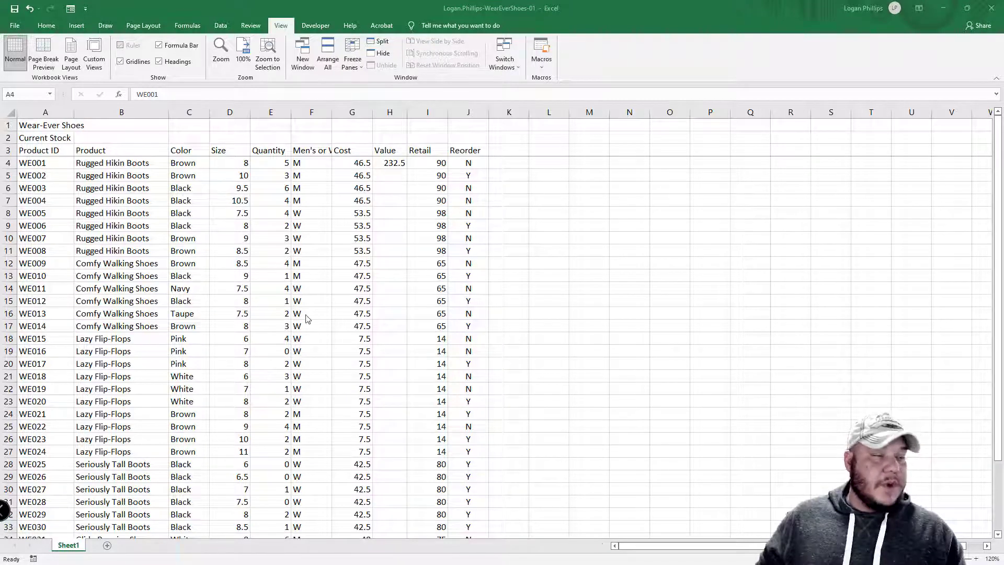
- Set the quantity of product WE028 in cell E31 to 3 and return to cell A4
scroll(223, 380, down, 7)
scroll(221, 391, up, 2)
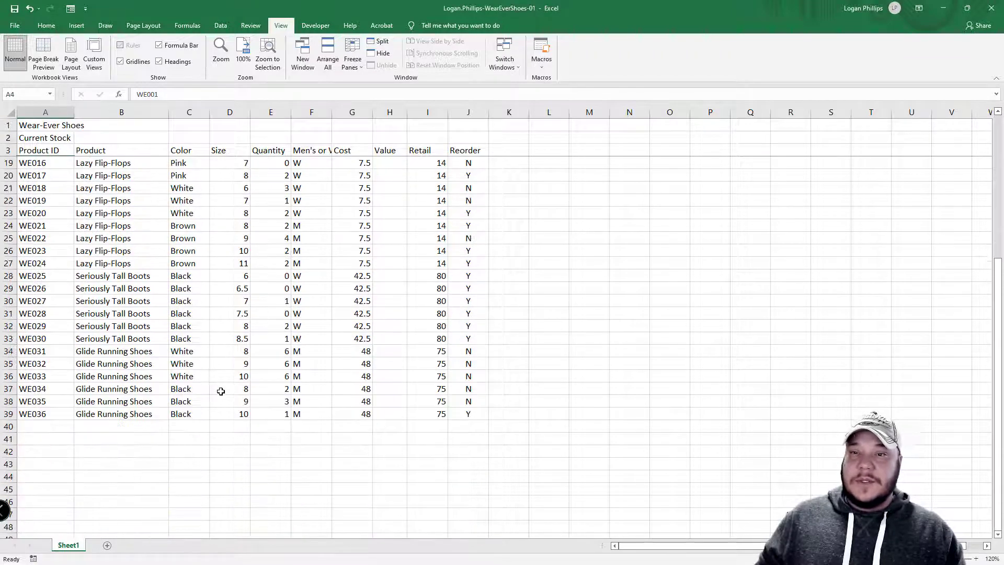
click(8, 313)
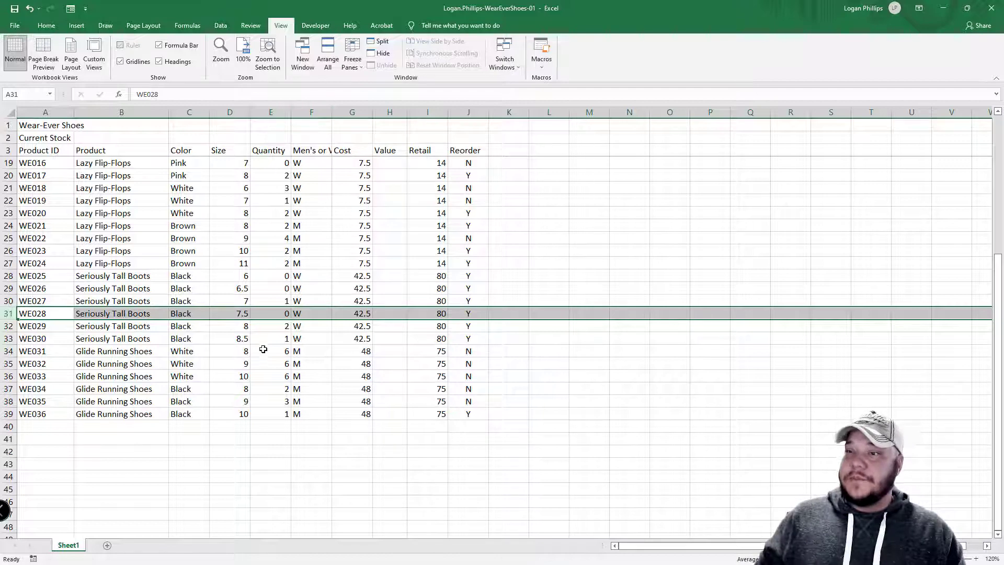
click(275, 313)
click(273, 114)
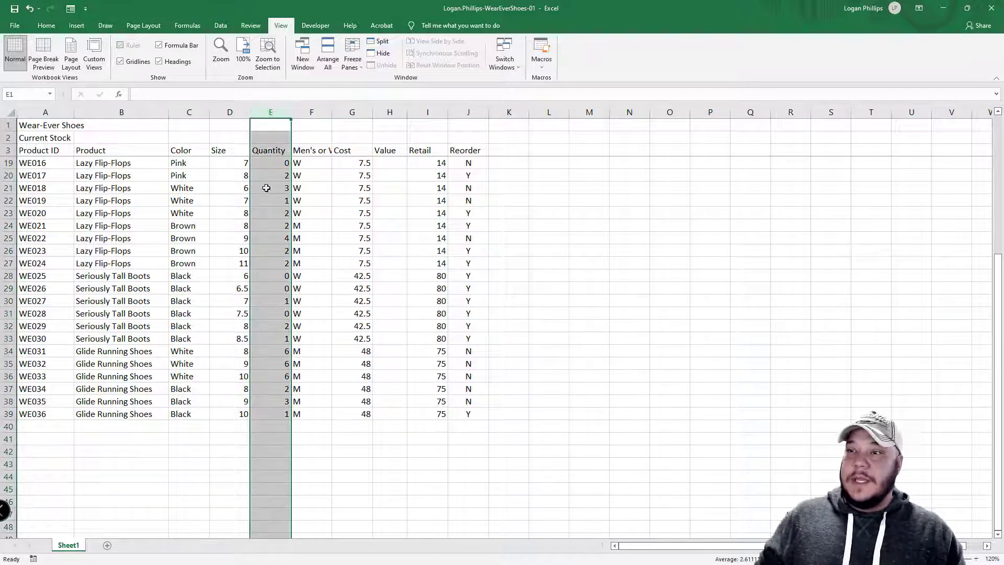
click(7, 313)
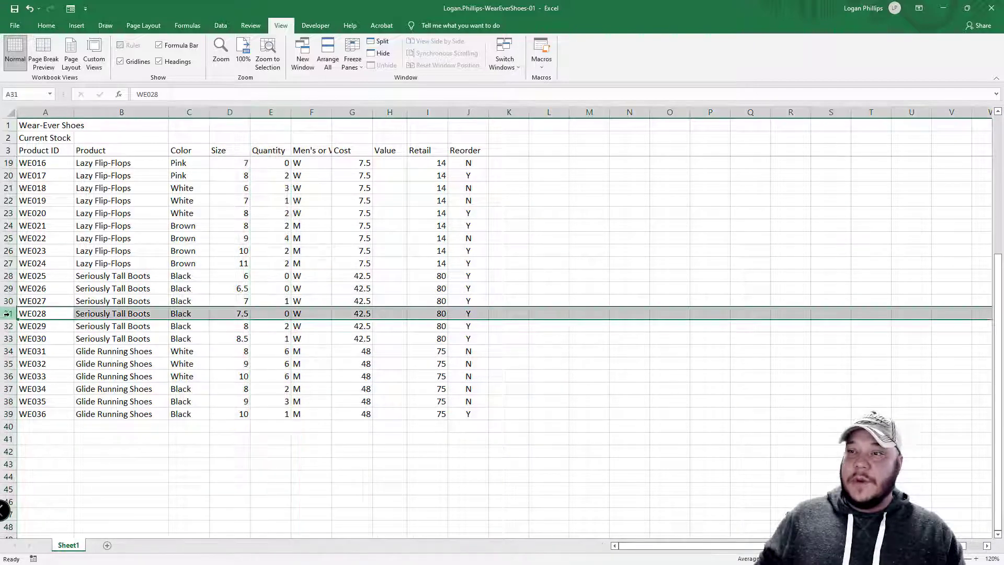
click(272, 313)
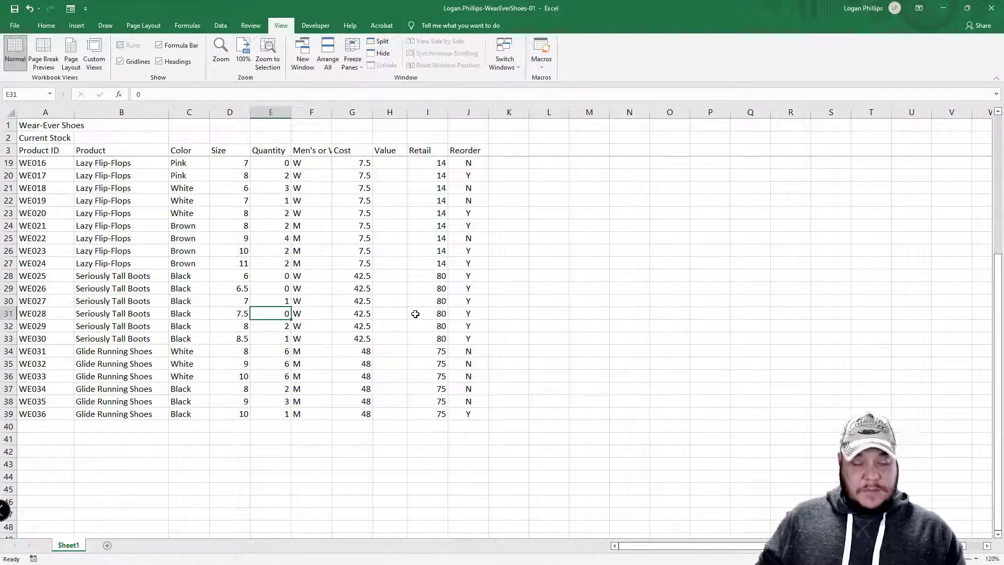
text(3)
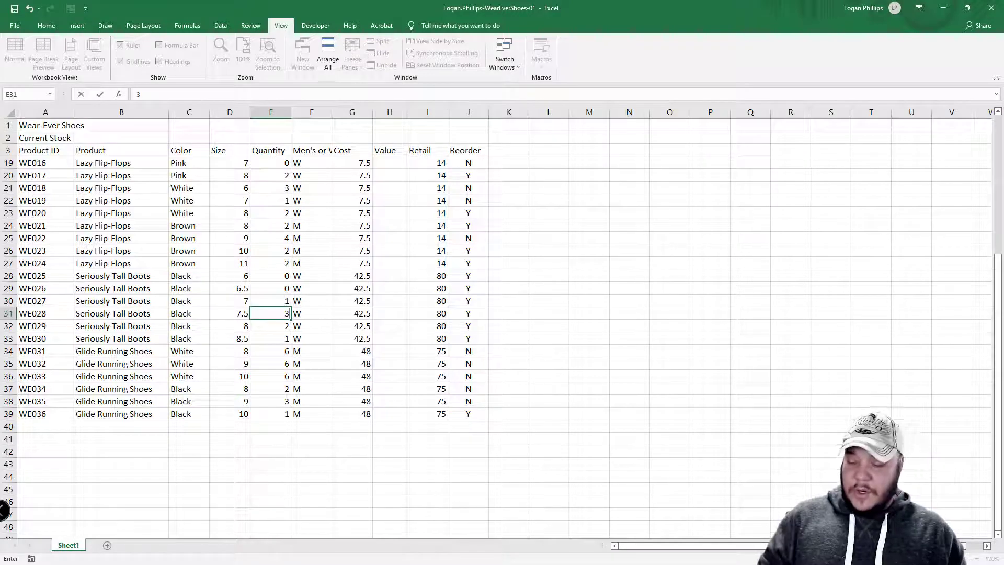
key(ctrl+Home)
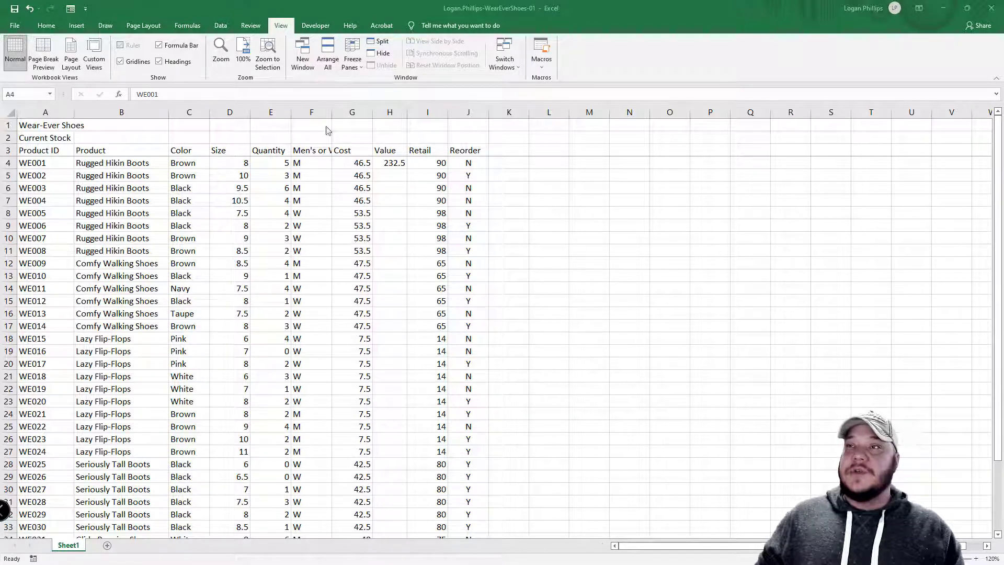
- Set the worksheet zoom to 100%
click(281, 29)
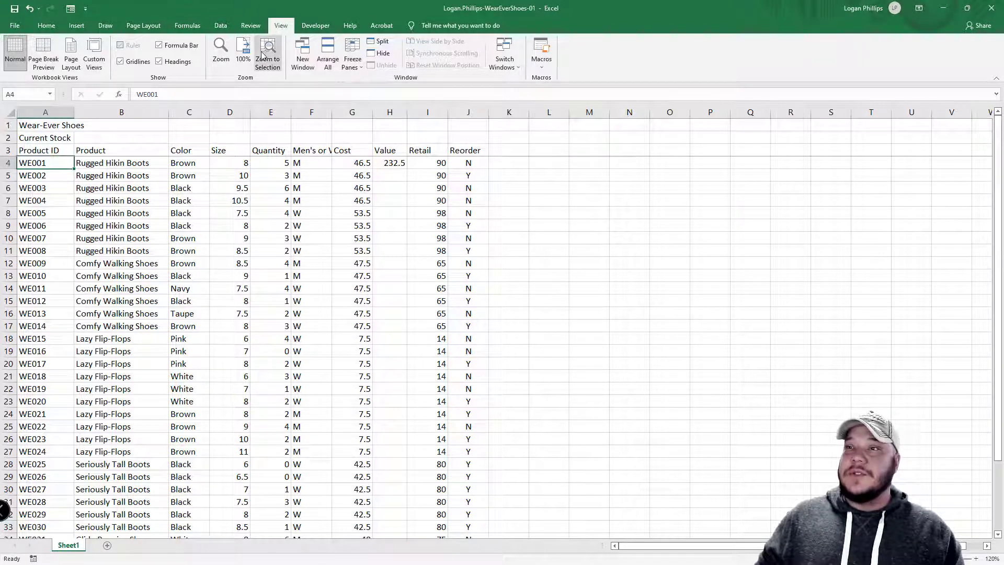
click(241, 51)
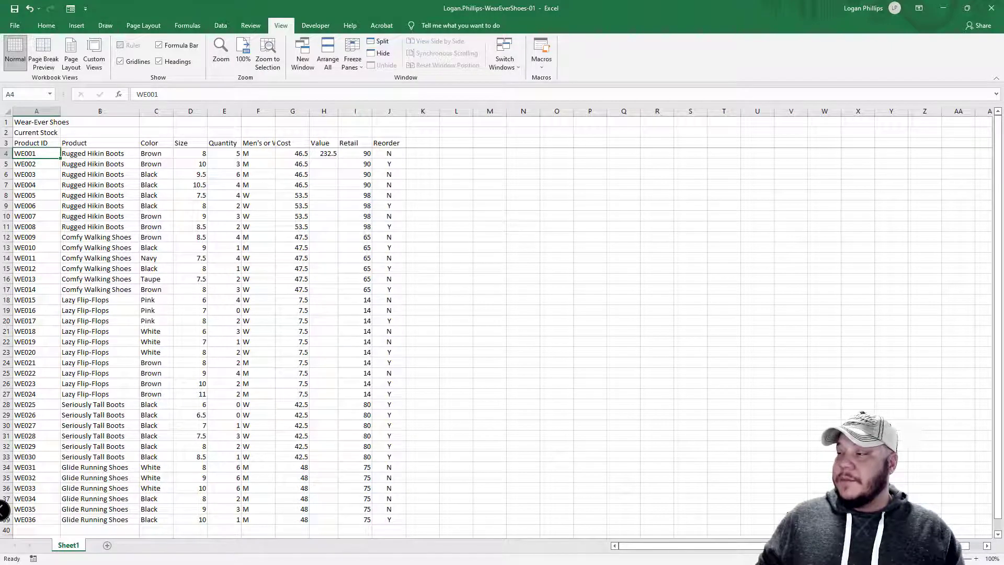
- Magnify the worksheet view to 190%, reduce it step by step, and restore it to 100%
click(975, 558)
click(975, 558)
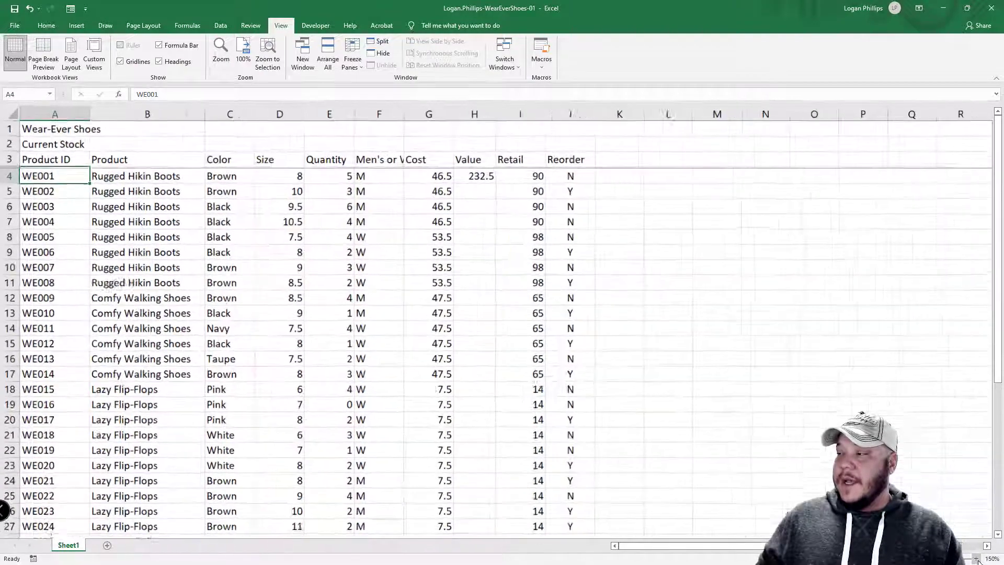
click(976, 558)
click(975, 558)
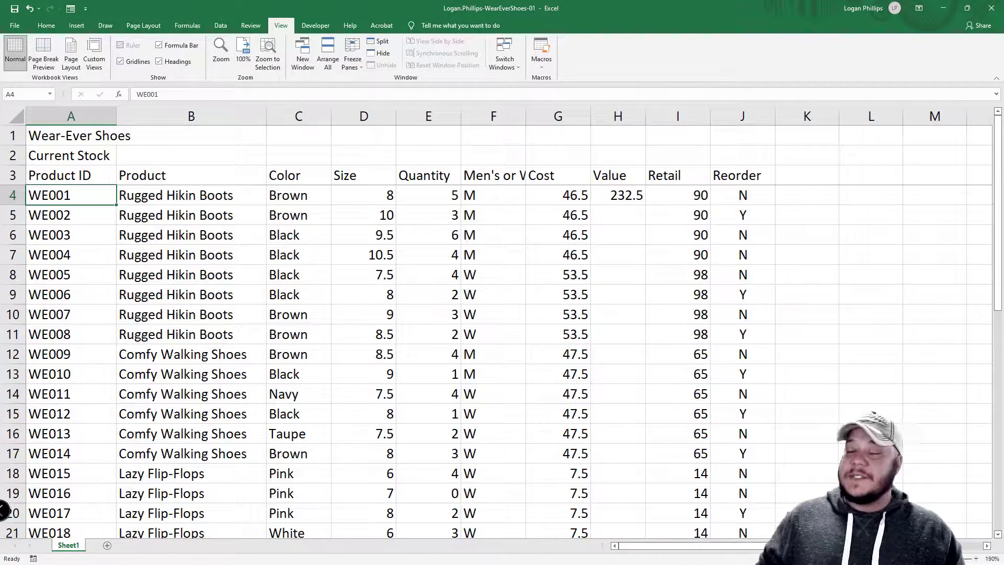
click(921, 559)
click(921, 558)
click(922, 559)
click(921, 558)
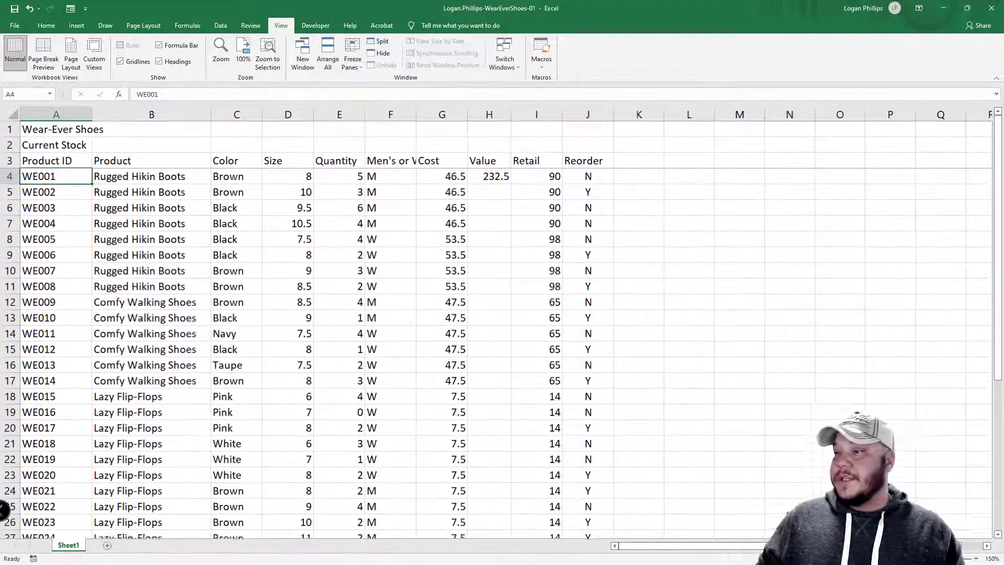
click(243, 52)
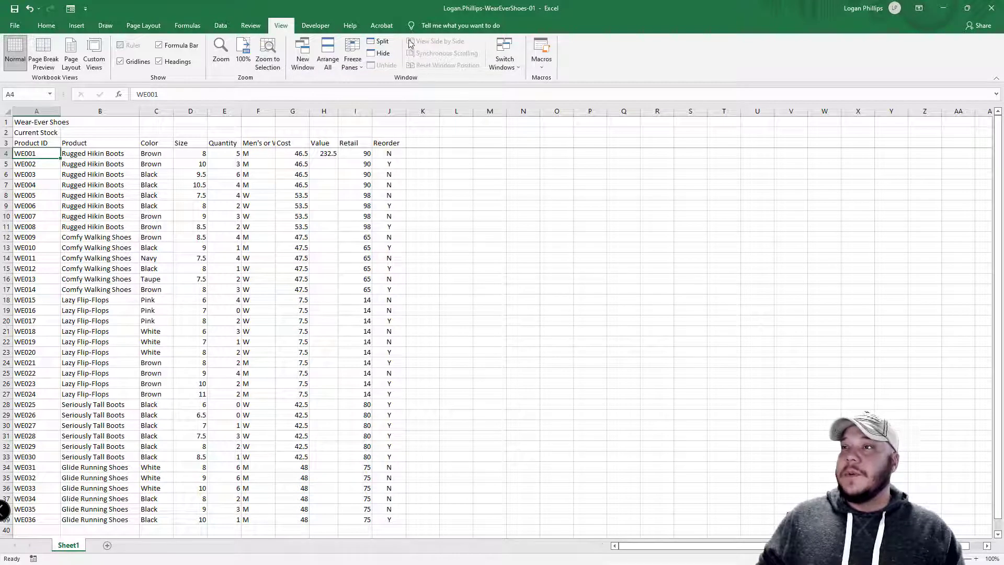
- Unfreeze the panes and check that the title and heading rows move with the rest of the list
click(351, 67)
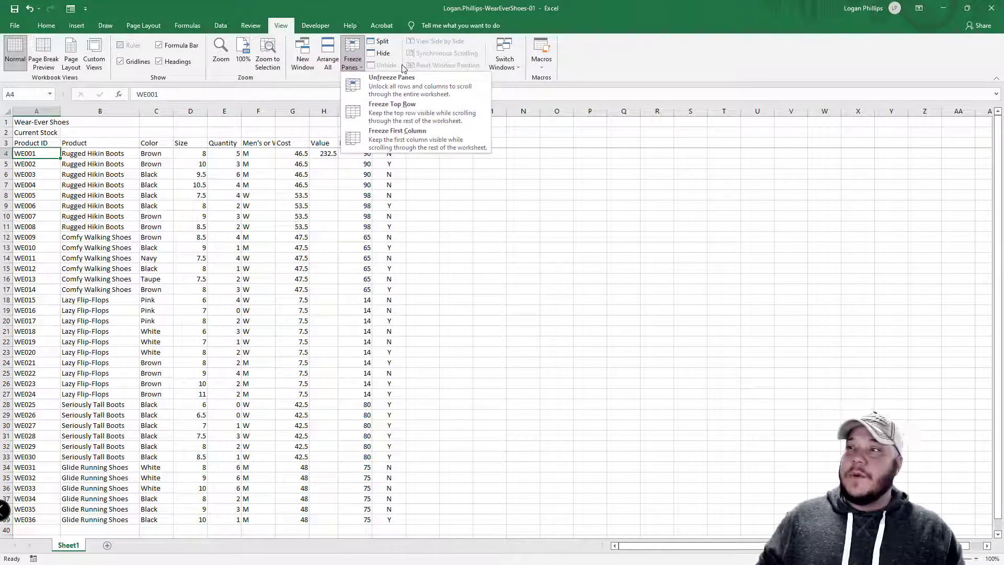
click(389, 86)
click(171, 195)
scroll(148, 259, down, 5)
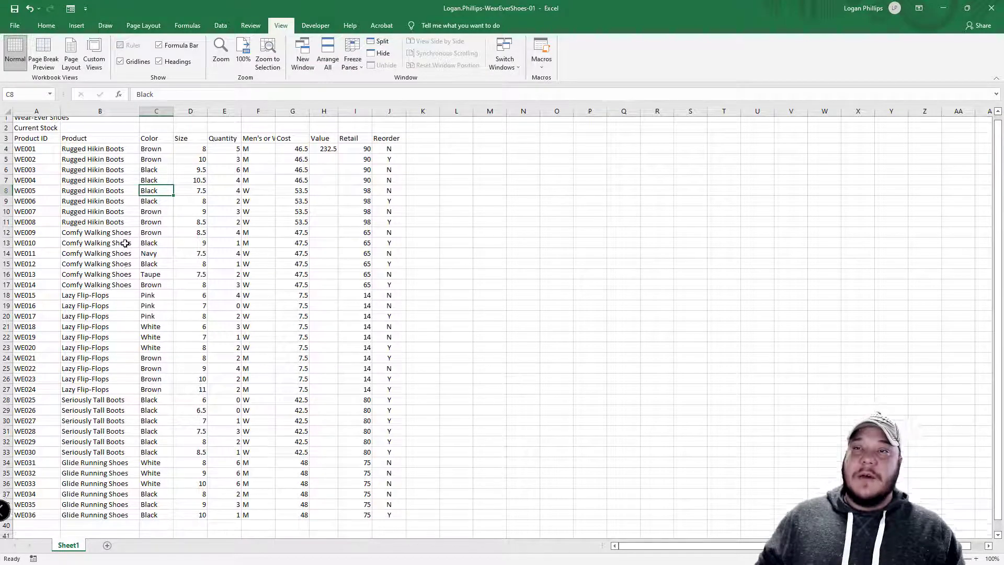
scroll(149, 260, up, 5)
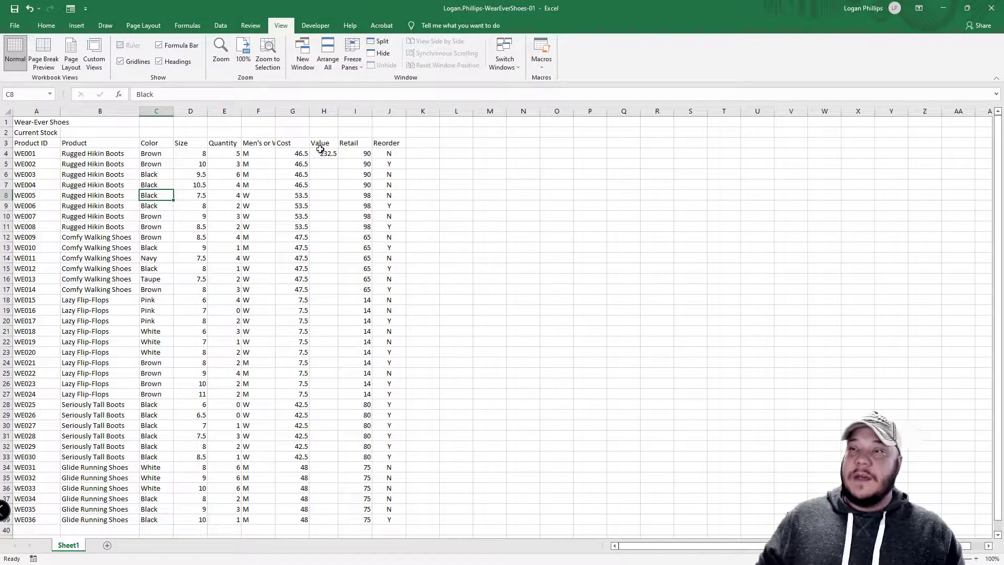
scroll(208, 248, down, 3)
scroll(207, 254, up, 3)
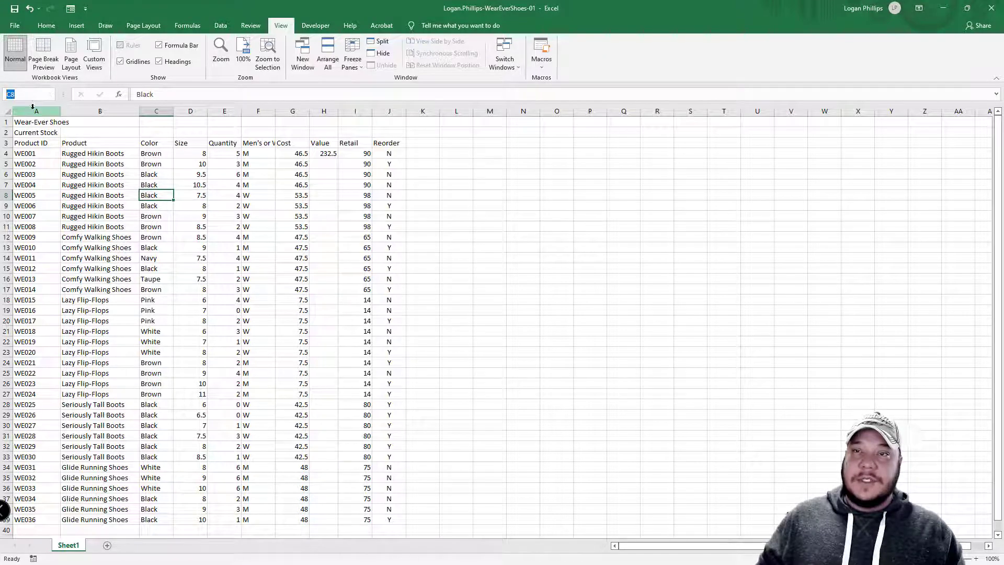
- Spell-check the sheet from cell A1, changing every occurrence of "Hikin" to "Hiking"
click(32, 119)
click(36, 96)
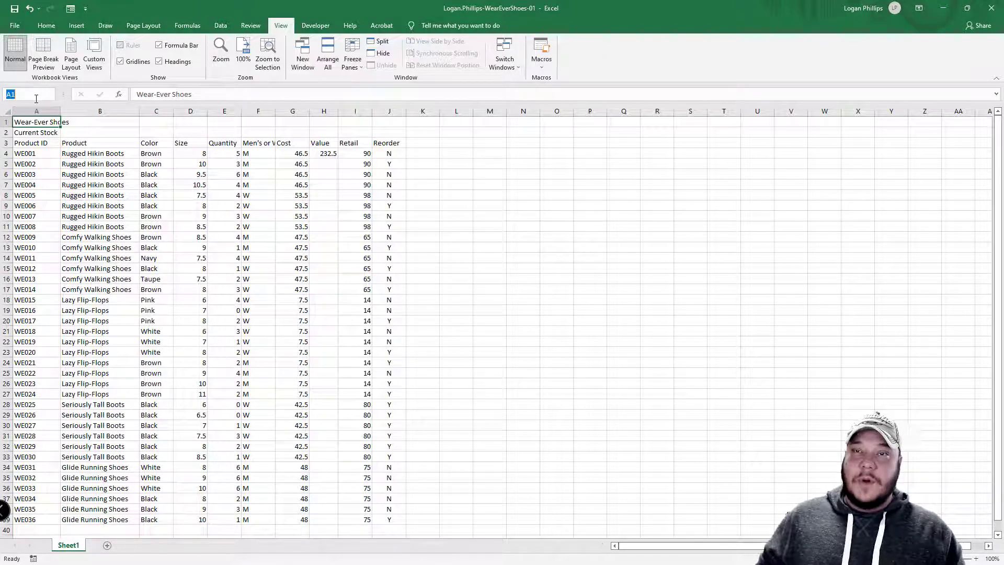
text(a1)
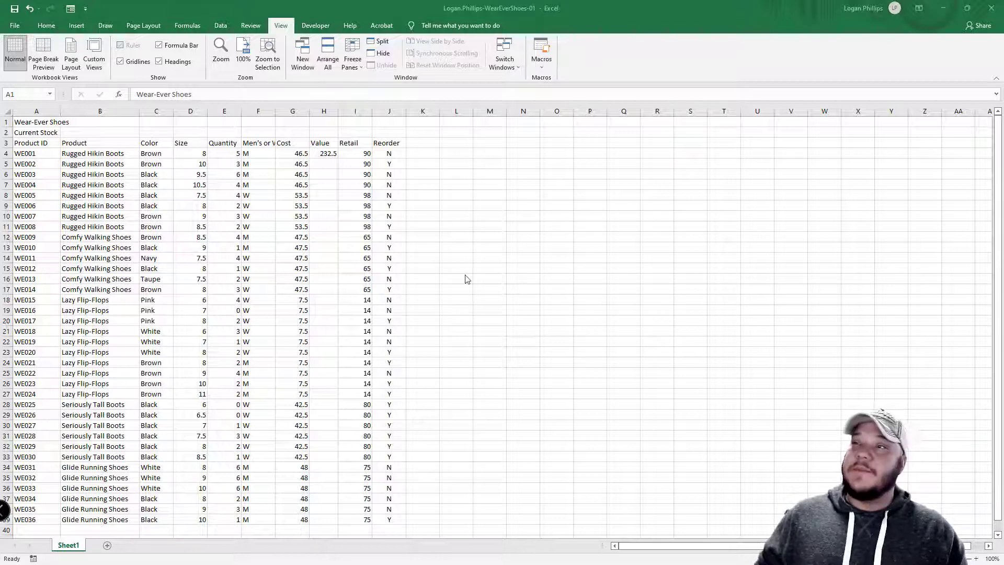
click(251, 25)
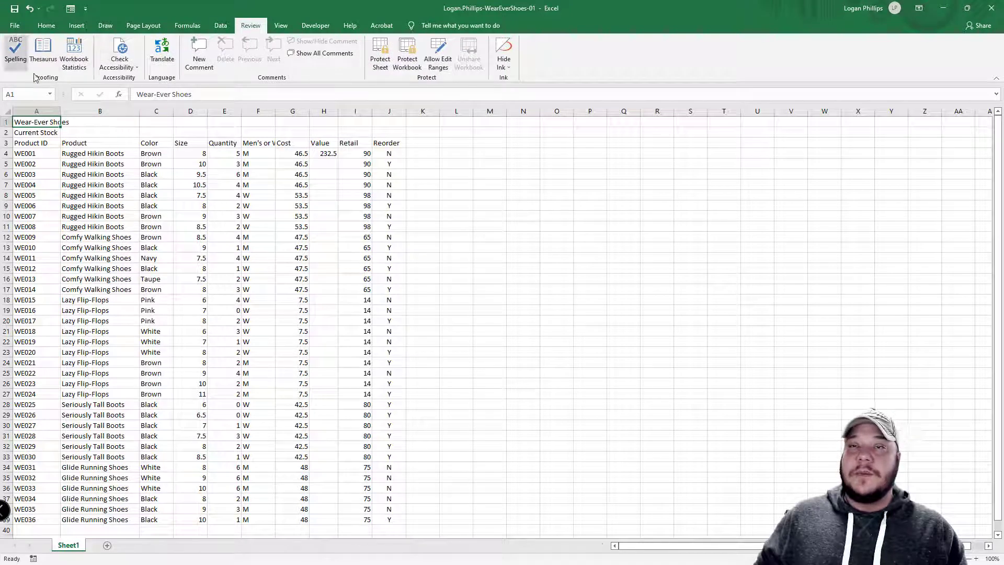
click(15, 51)
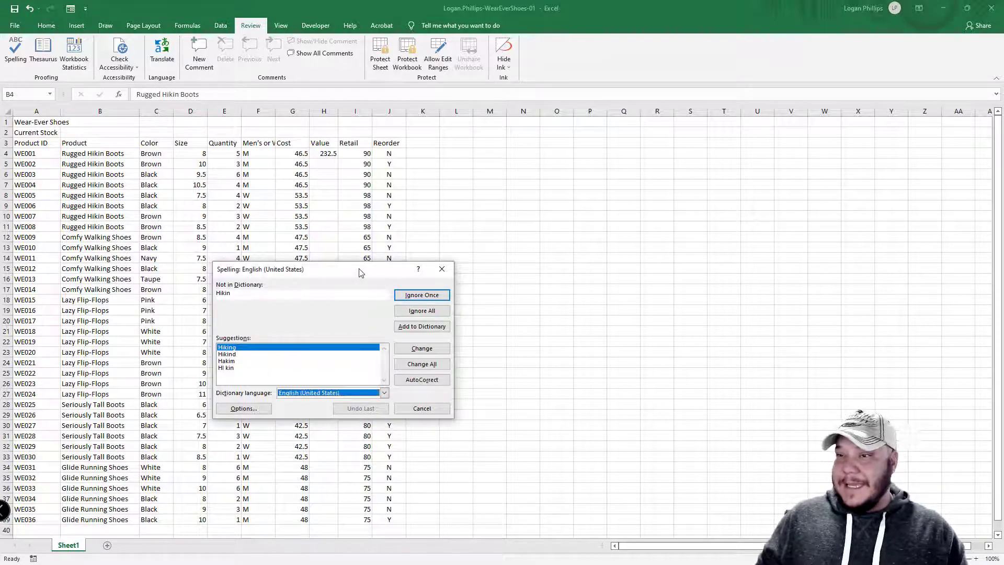
click(292, 348)
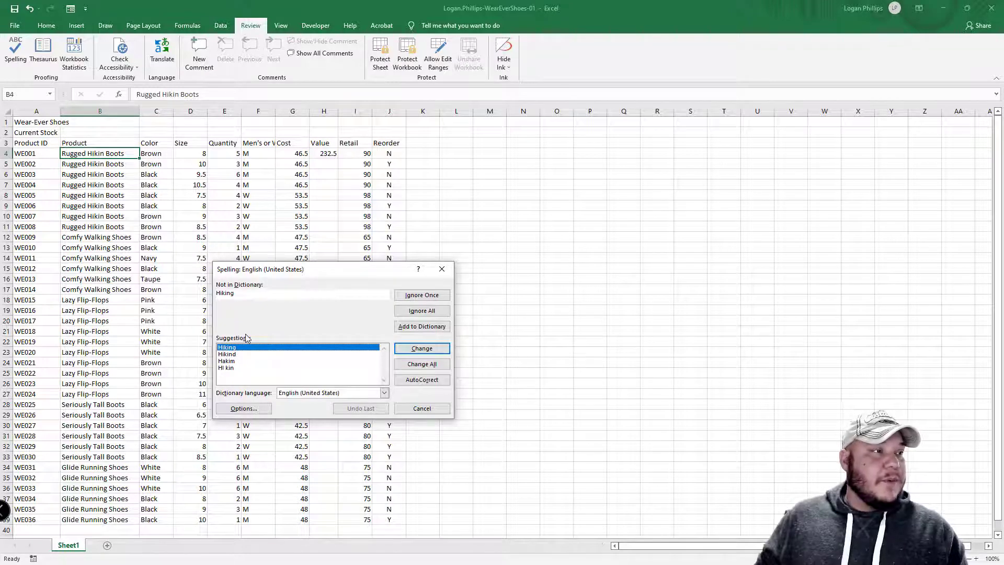
click(422, 364)
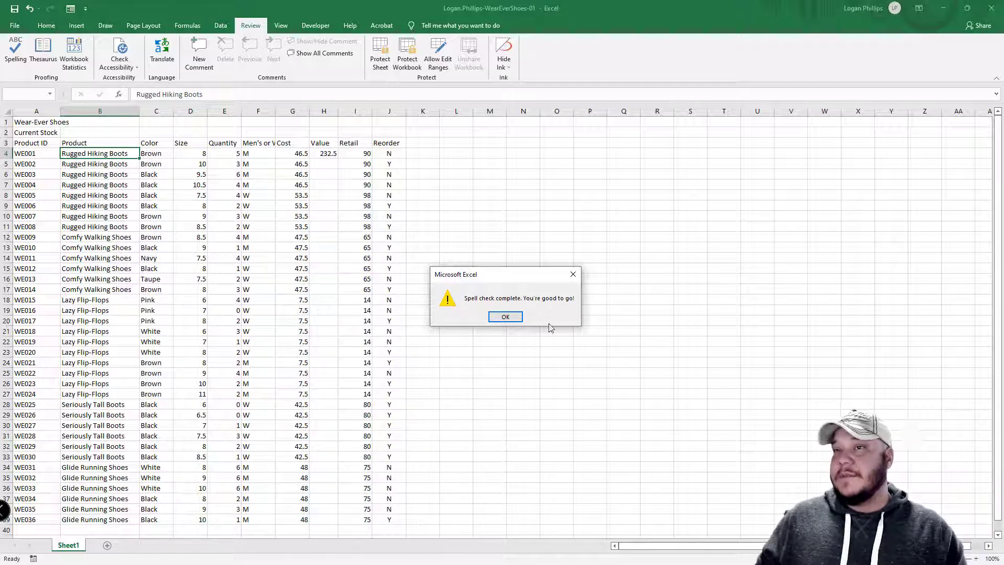
click(505, 317)
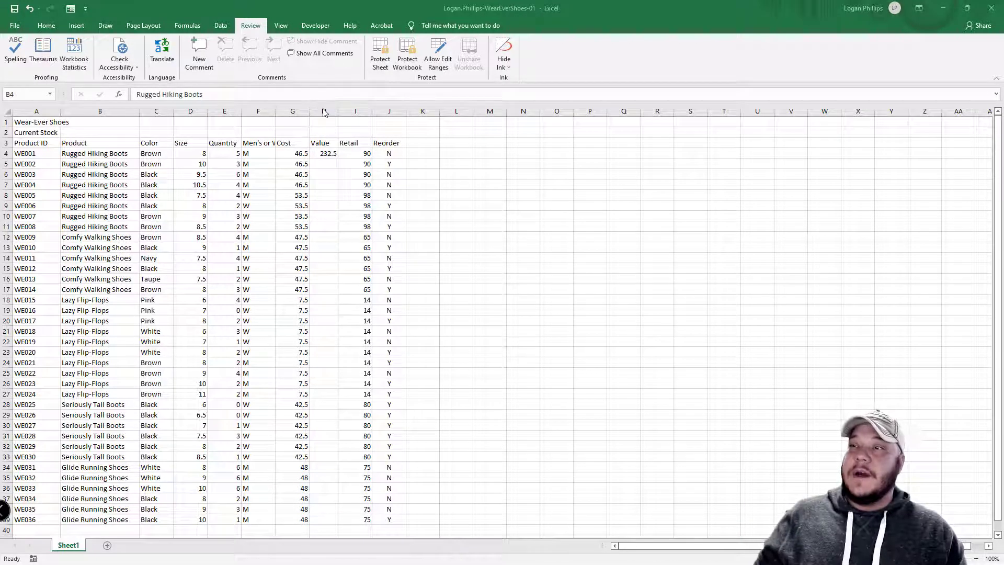
- Jump by cell reference to B7 and from there to H4, the first cell of the Value column
click(4, 153)
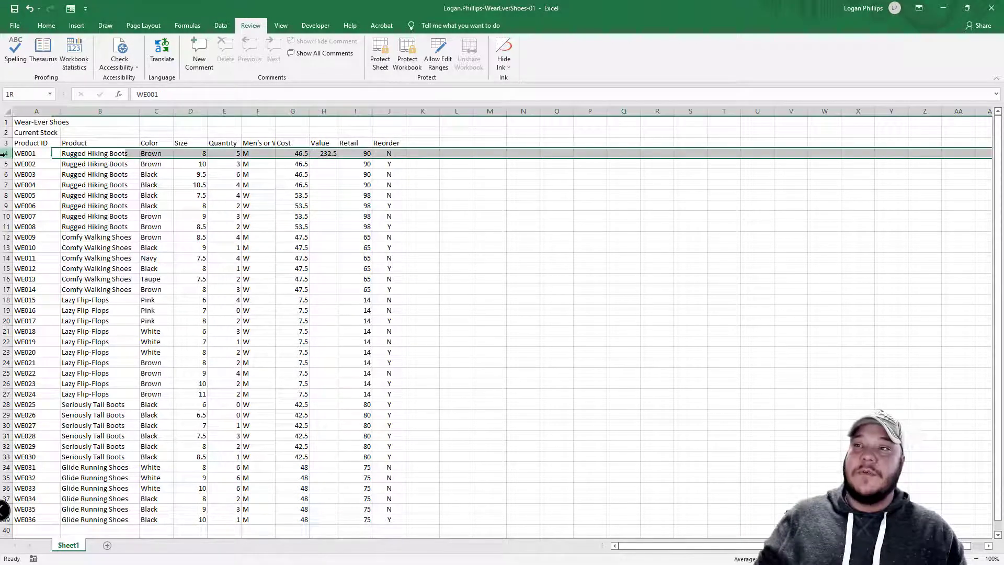
click(325, 153)
click(34, 97)
text(B7)
key(Return)
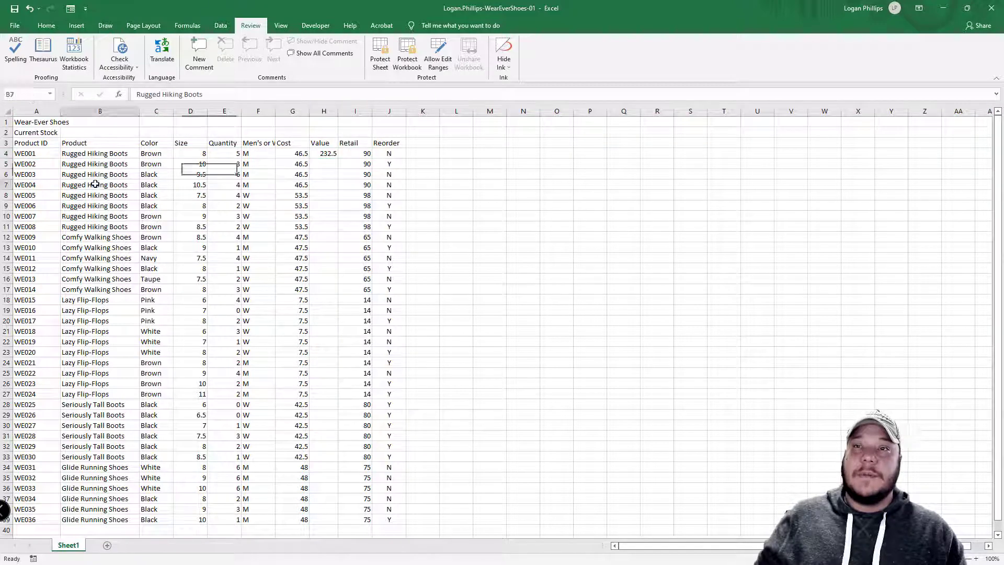
click(31, 97)
text(h4)
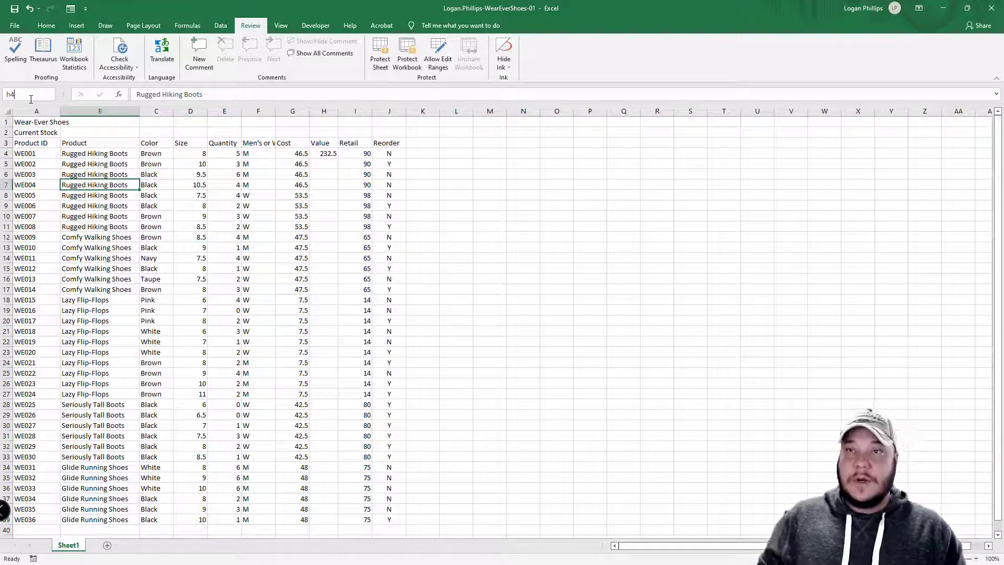
key(Return)
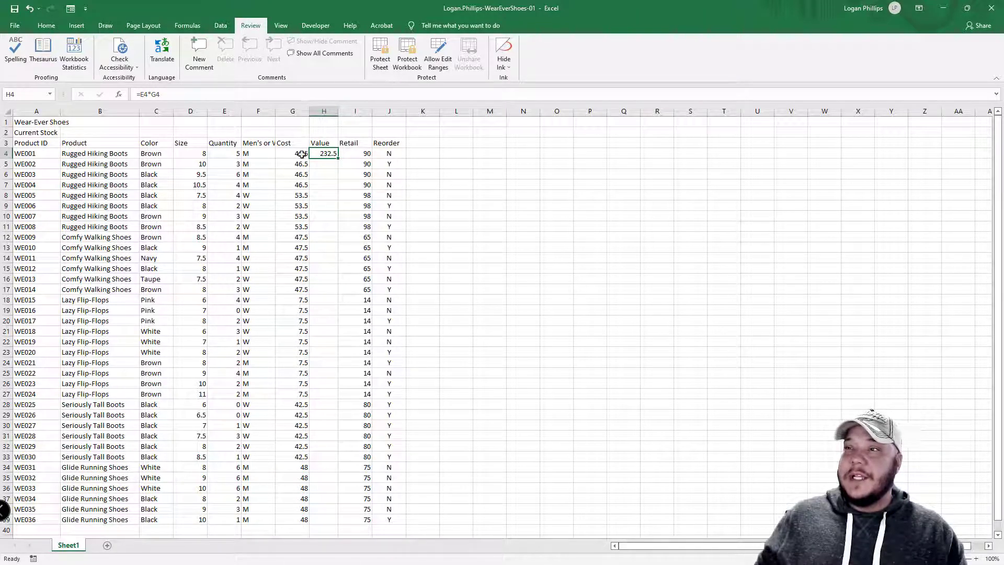
- Examine the formula in cell H4 and its referenced cells, and how far down the inventory list runs
click(167, 101)
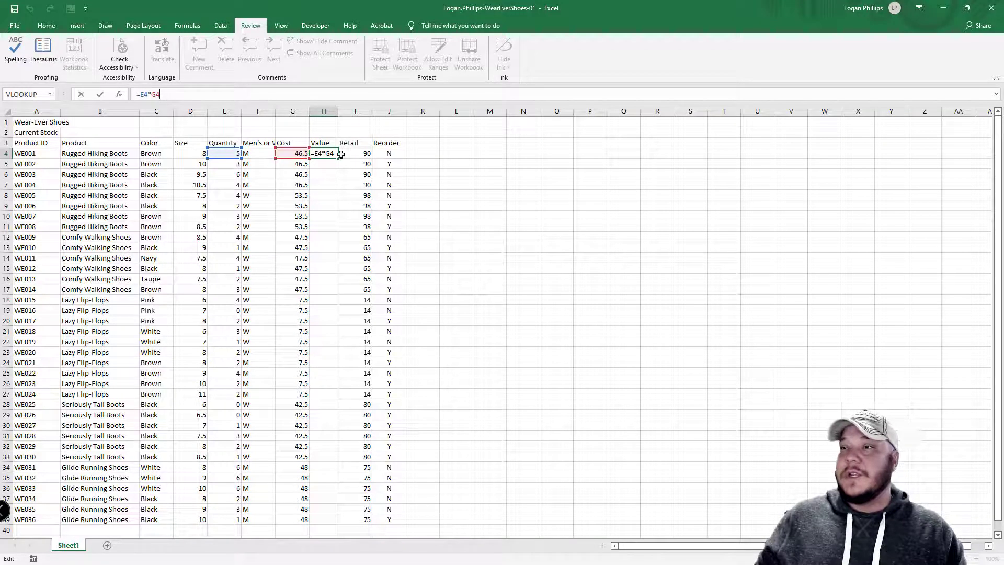
key(Return)
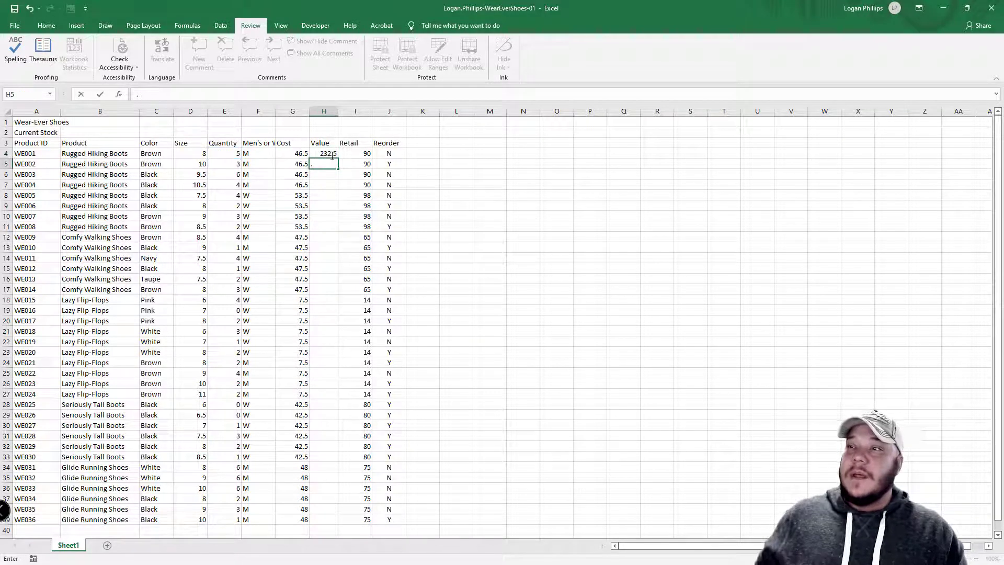
click(331, 154)
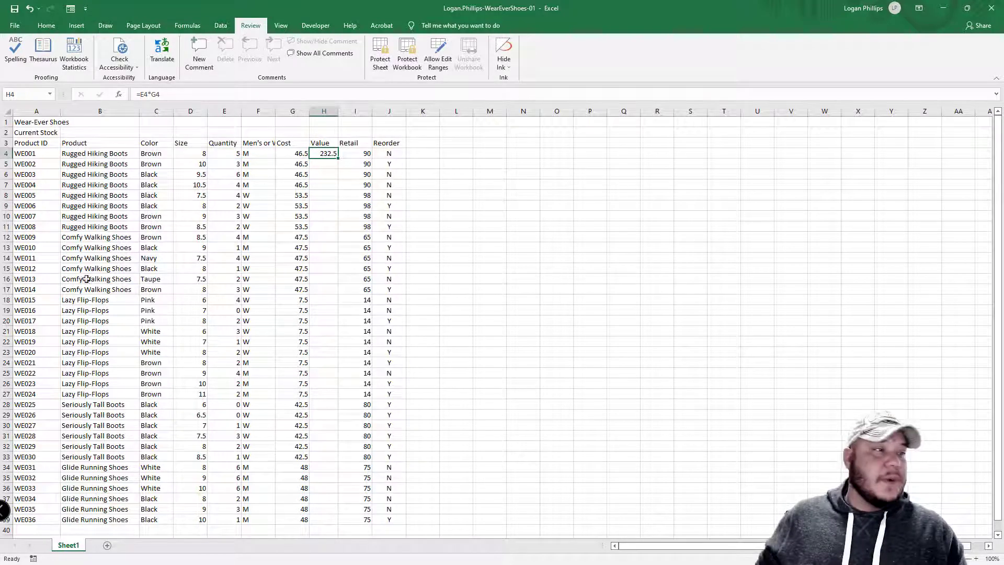
scroll(124, 370, down, 1)
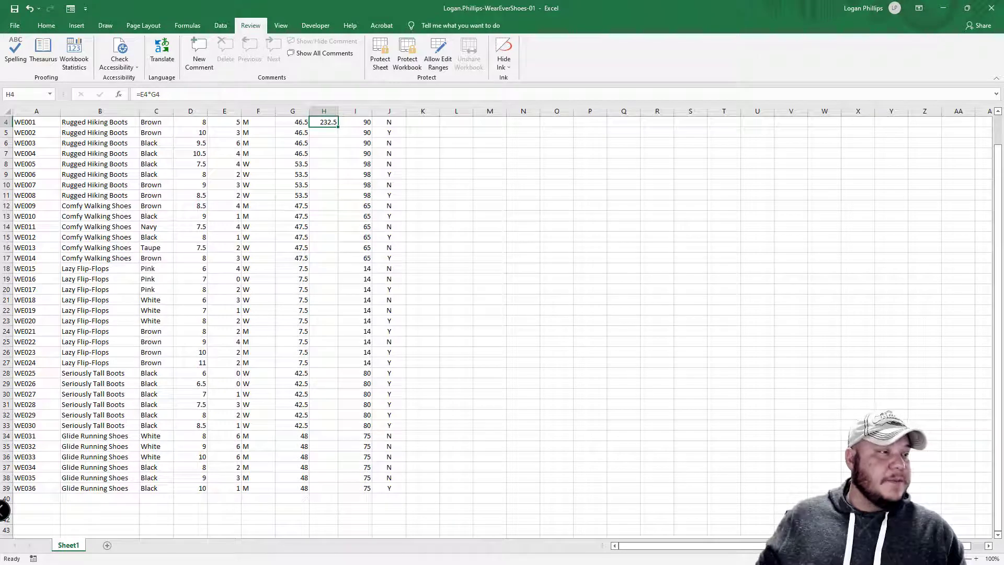
scroll(400, 261, up, 1)
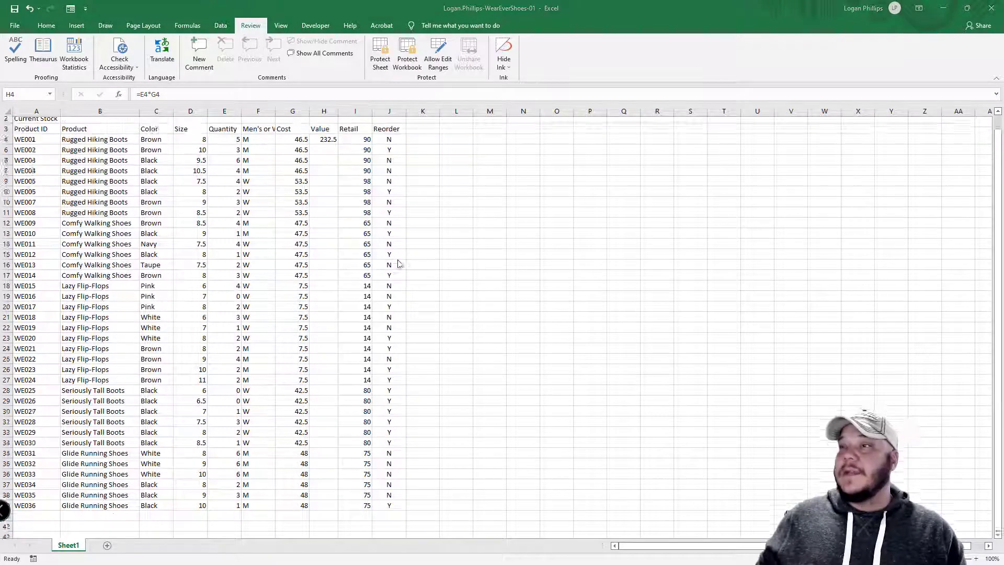
- Copy the formula in H4 down the Value column through cell H39
click(321, 154)
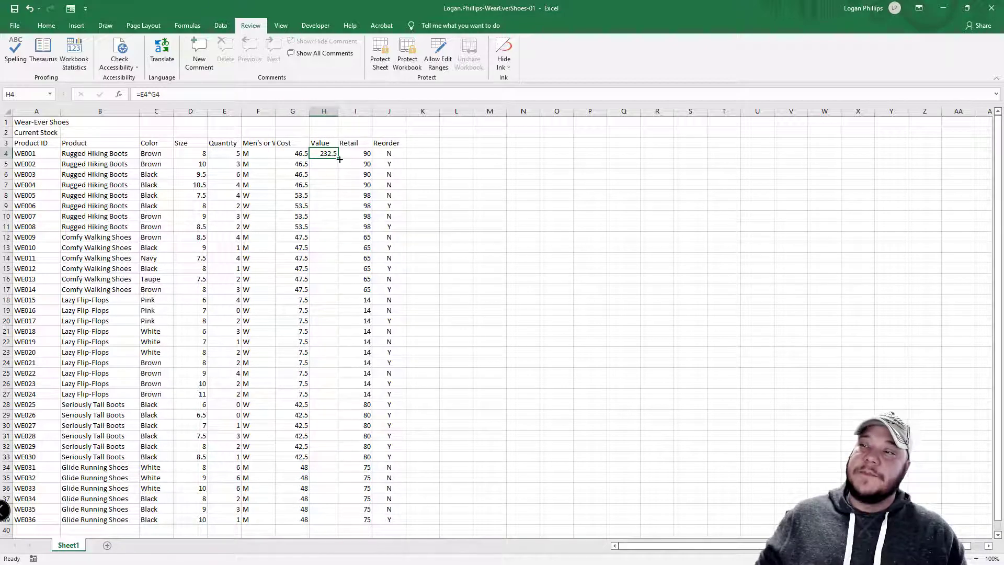
drag(339, 159, 326, 528)
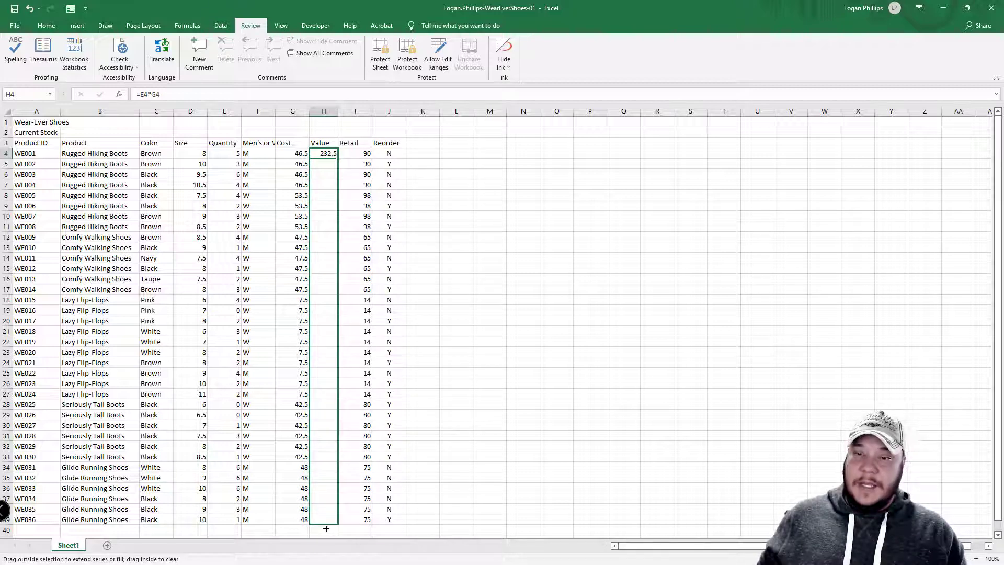
drag(326, 529, 326, 528)
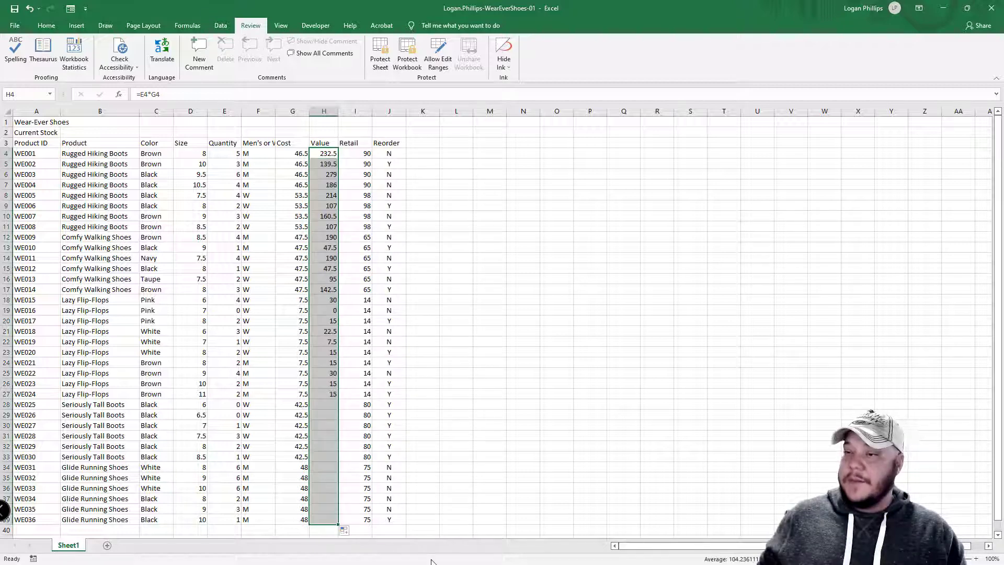
- Examine how the cell references adjust in the Value column formulas, cell by cell from H4 to H30
click(328, 155)
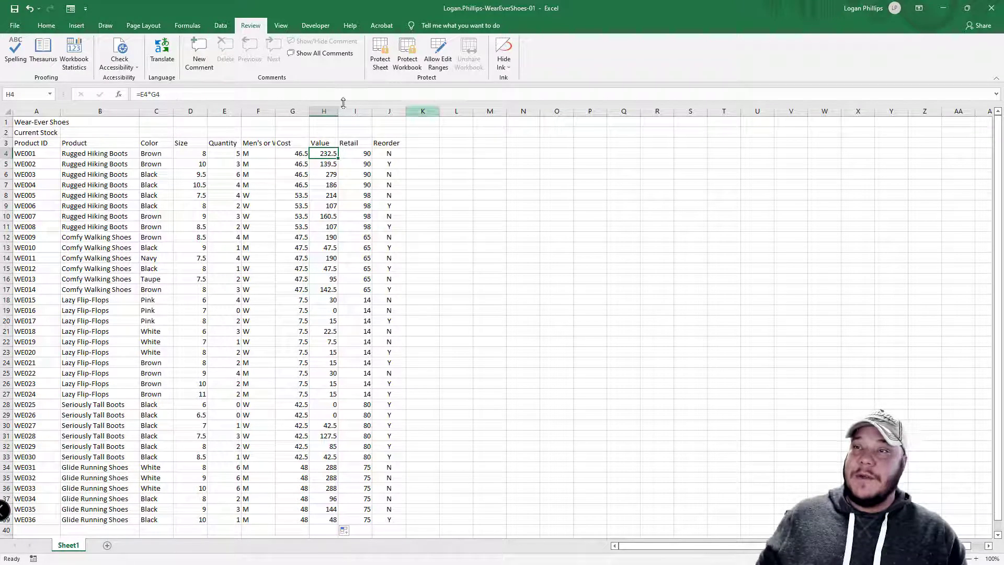
key(Down)
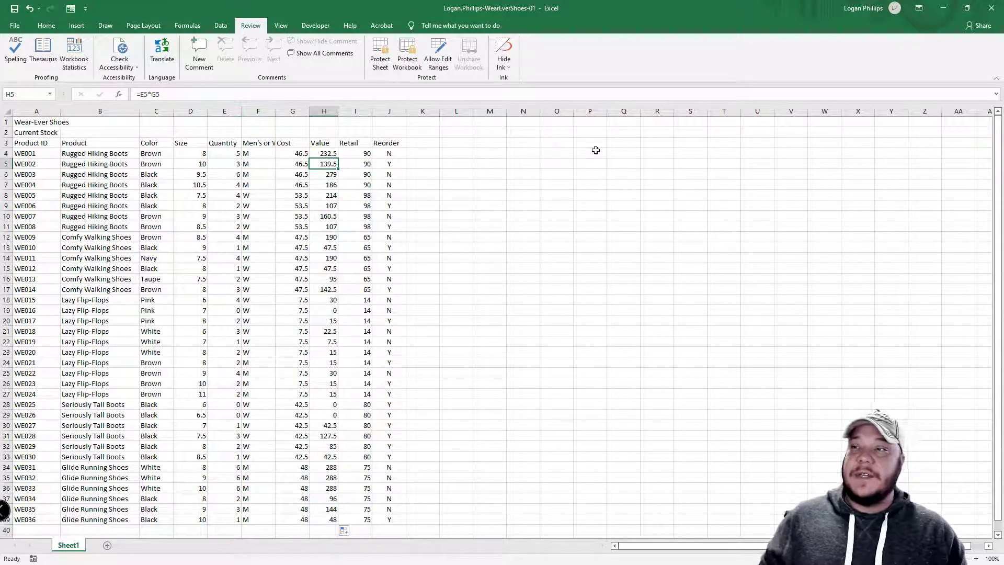
key(Down)
key(Down)
key(Down)
key(Down)
key(Down)
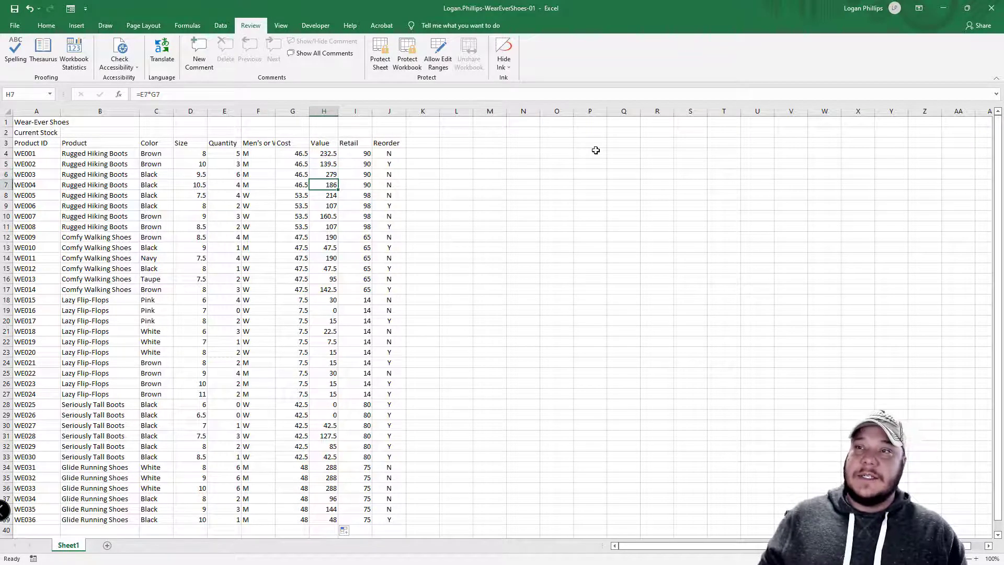
key(Down)
key(Down)
key(Down)
key(Down)
key(Down)
key(Down)
key(Down)
key(Down)
key(Down)
key(Down)
key(Down)
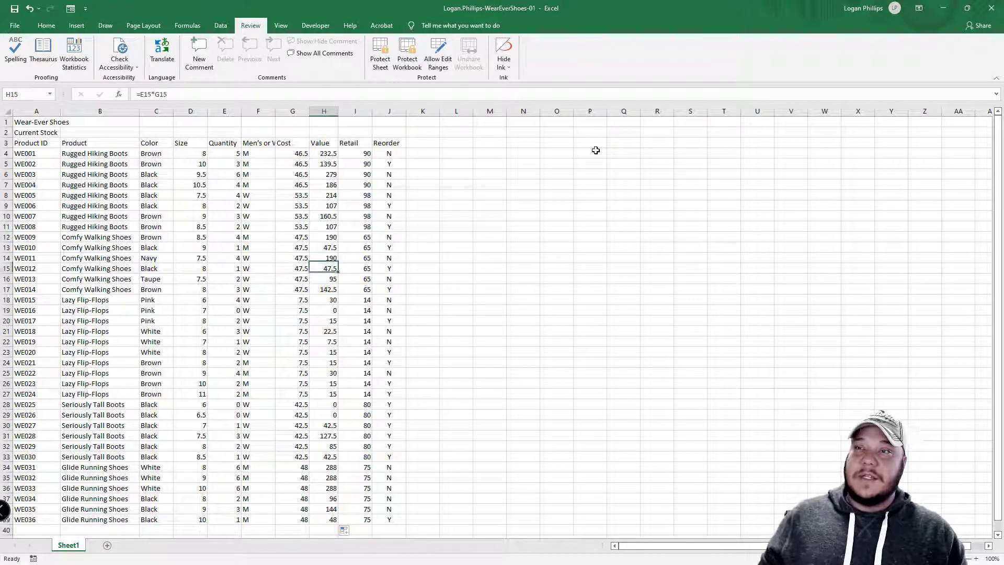
key(Down)
key(Down)
key(Down)
key(Down)
key(Down)
key(Down)
key(Down)
key(Down)
key(Down)
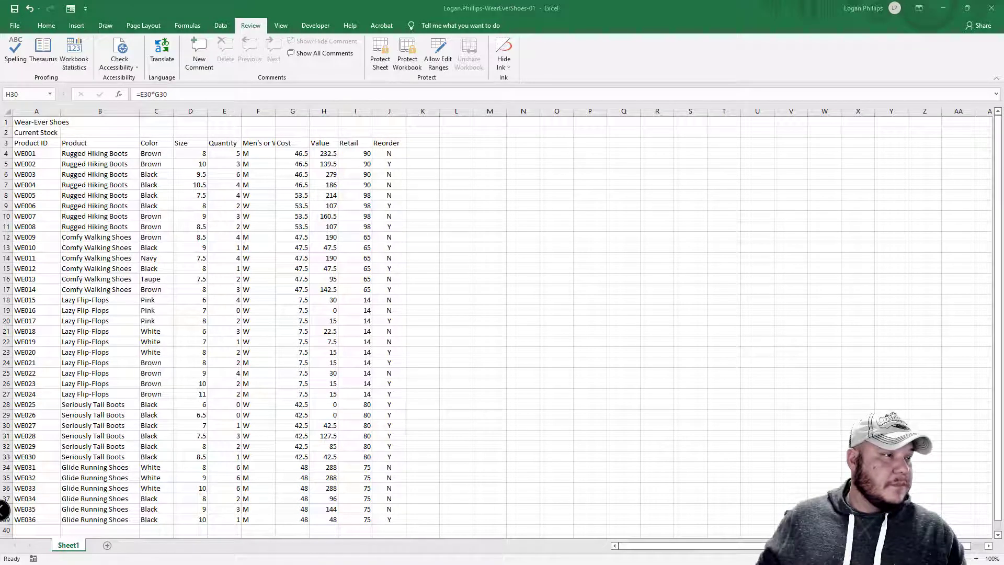
key(alt+Tab)
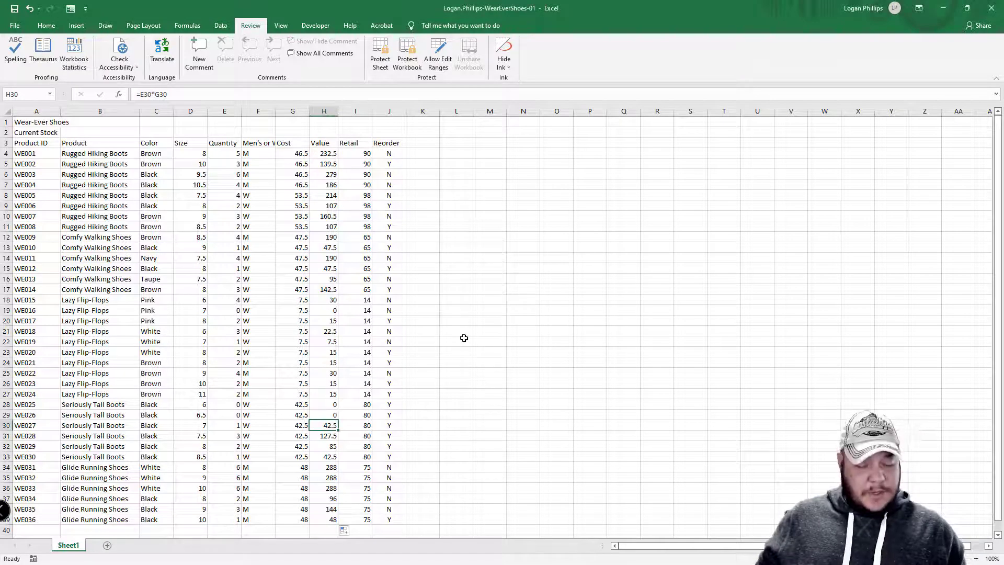
- Undo the last copy in the Value column and fill the H4 formula down again through cell H39
key(ctrl+z)
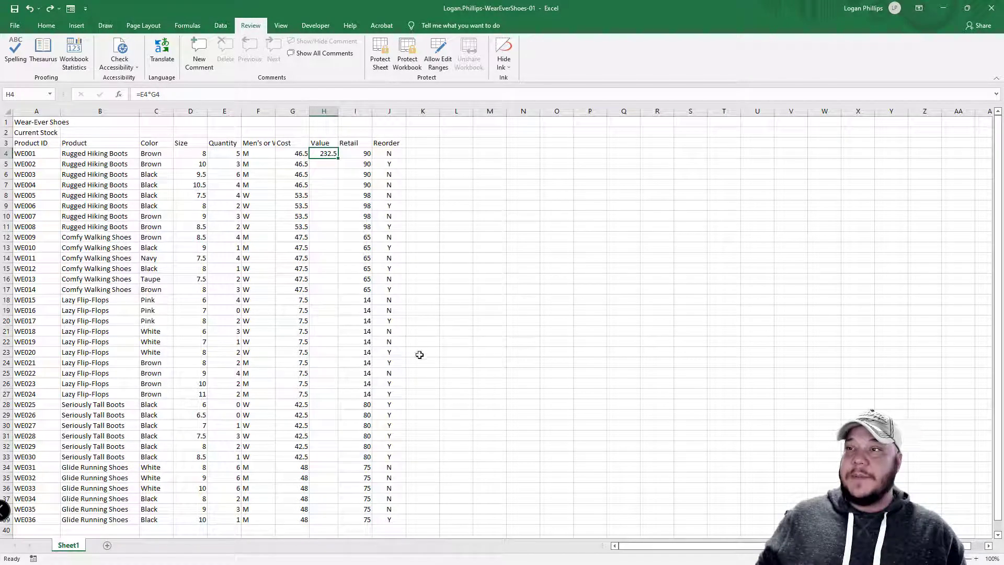
double_click(339, 158)
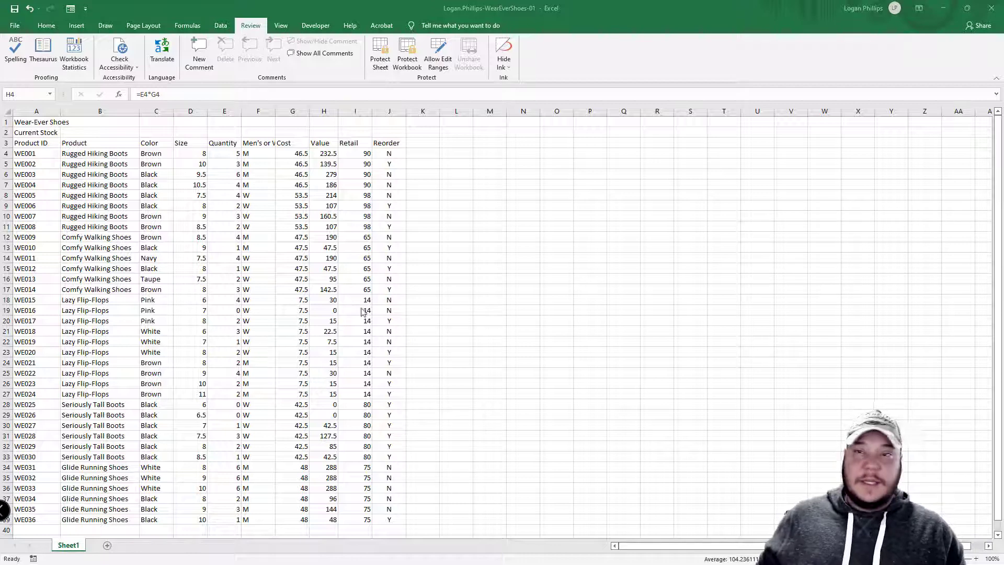
- Return to cell A1 and apply the Ion theme to the workbook
key(ctrl+Home)
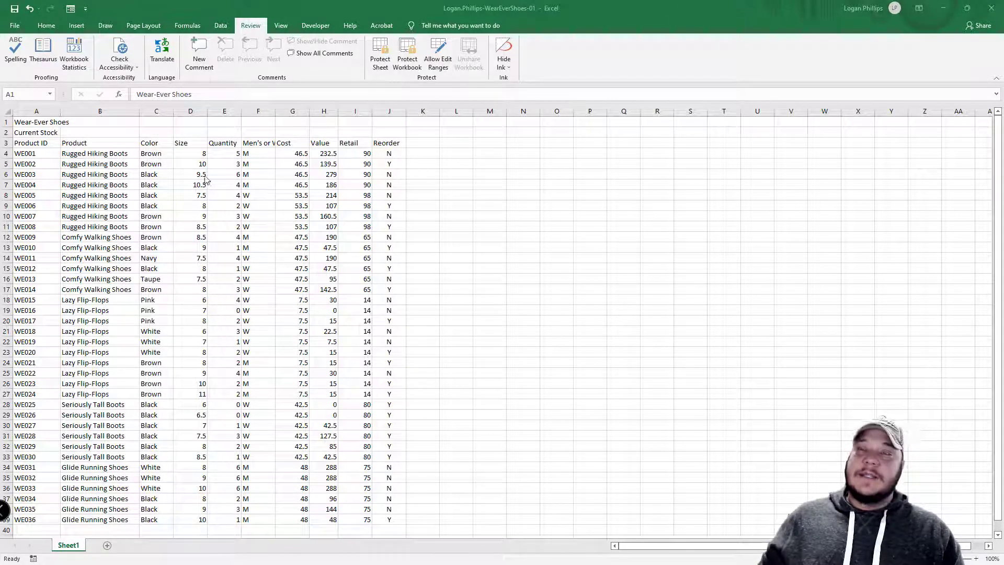
click(149, 25)
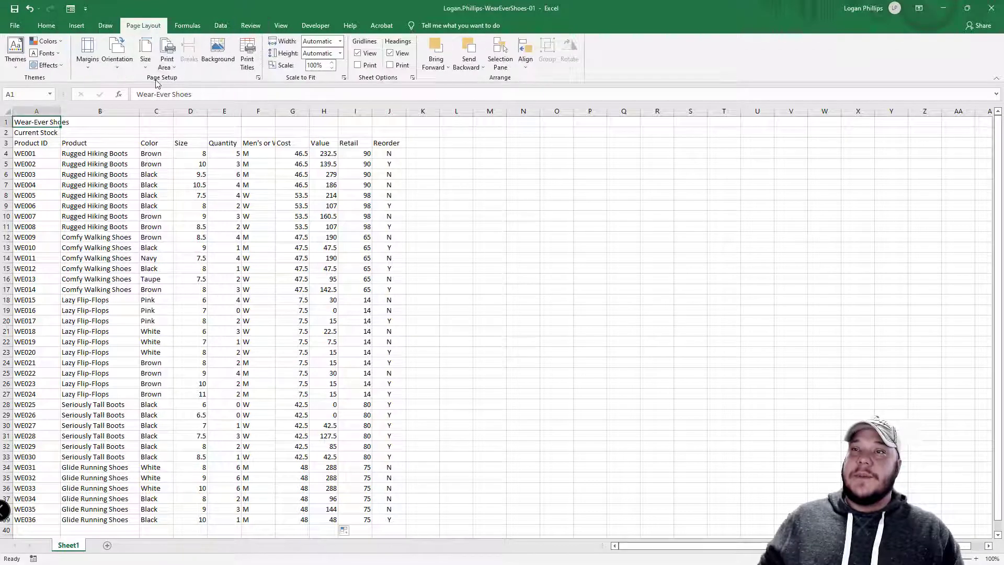
click(15, 50)
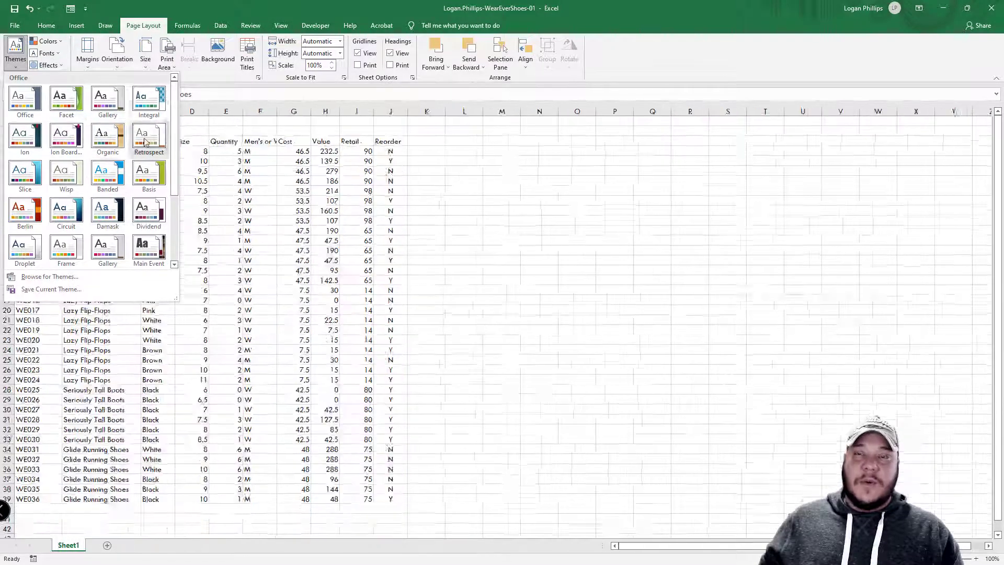
click(24, 137)
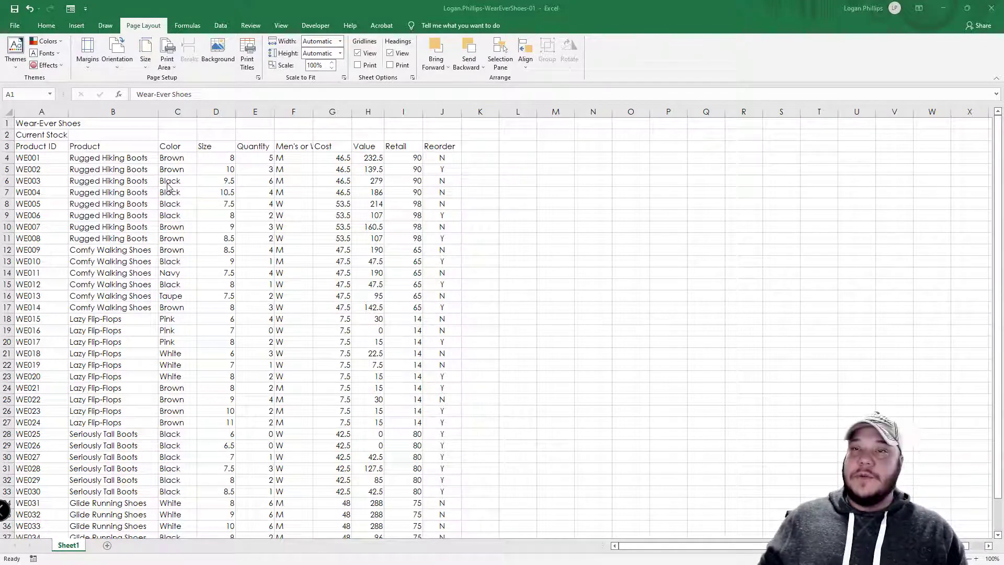
- Merge and center the Wear-Ever Shoes title across cells A1:J1
click(27, 123)
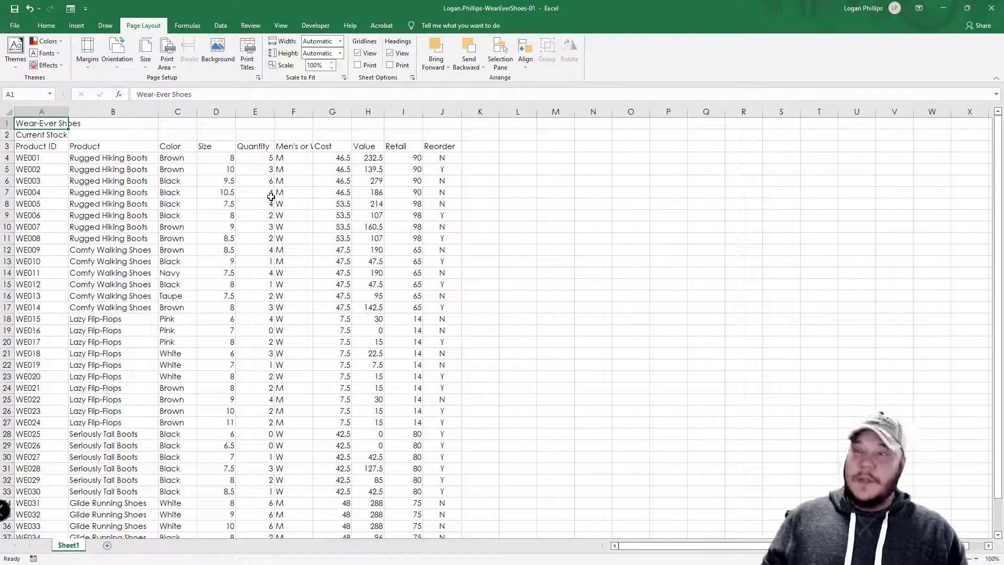
drag(27, 123, 442, 124)
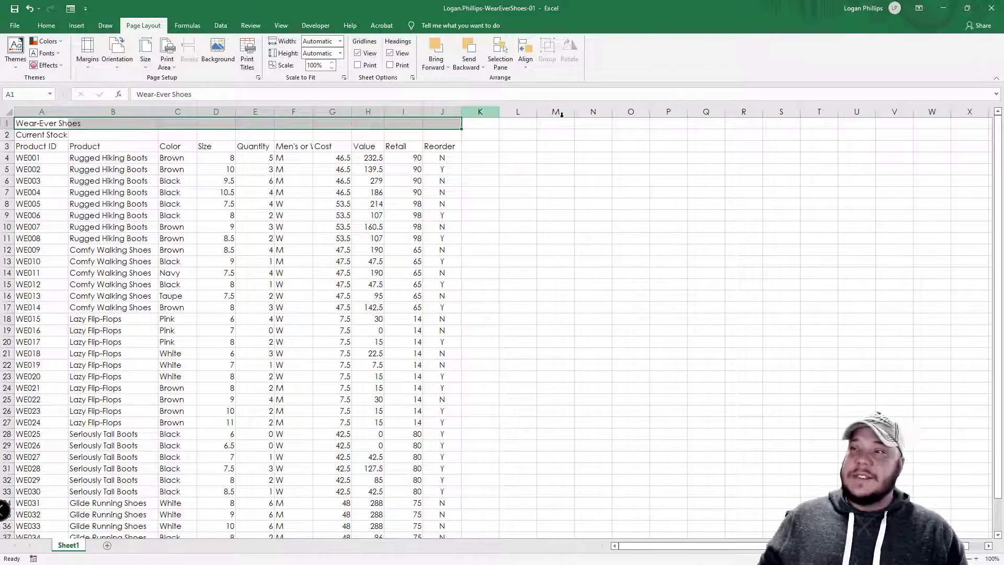
click(44, 31)
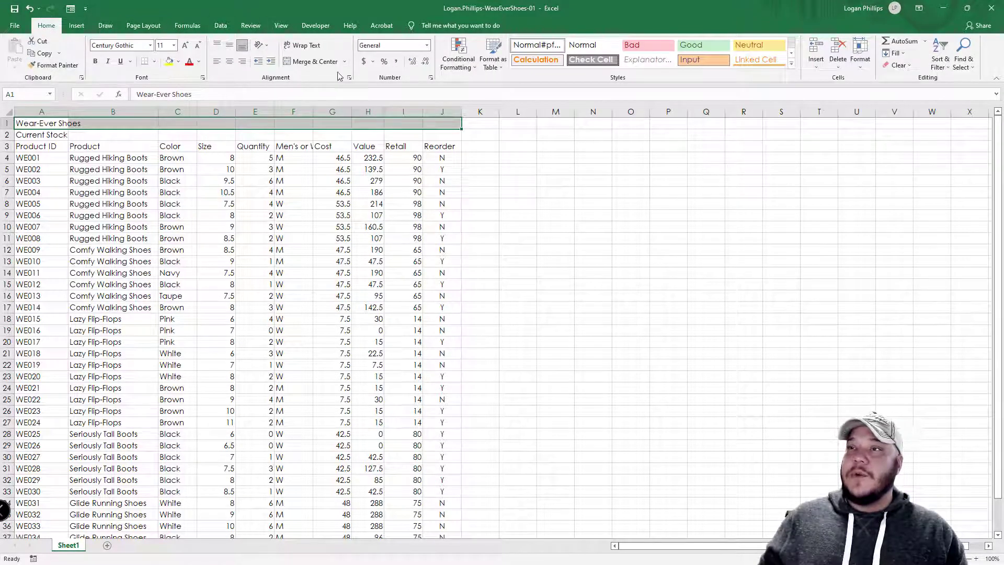
click(312, 61)
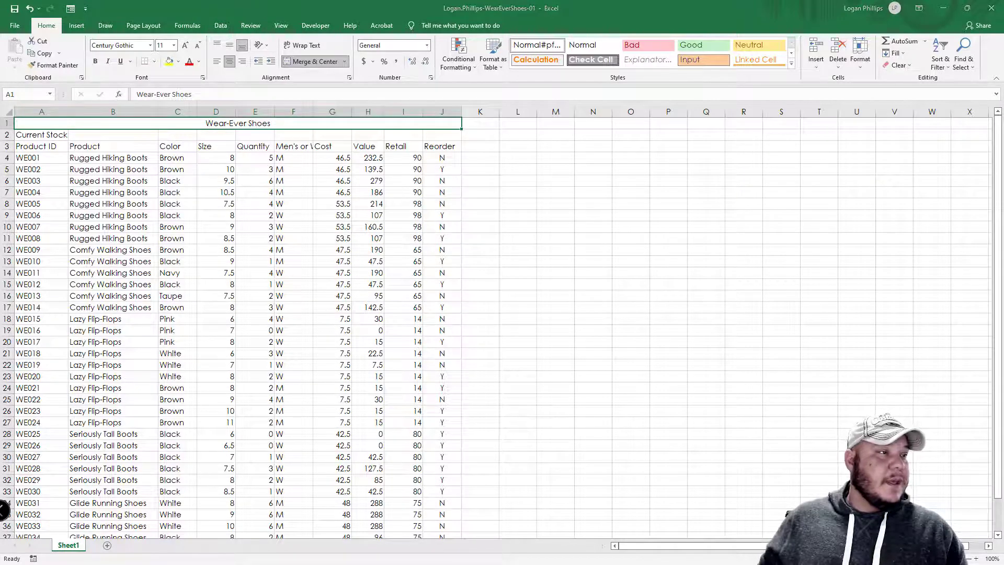
- Merge and center the Current Stock subtitle across cells A2:J2
click(38, 138)
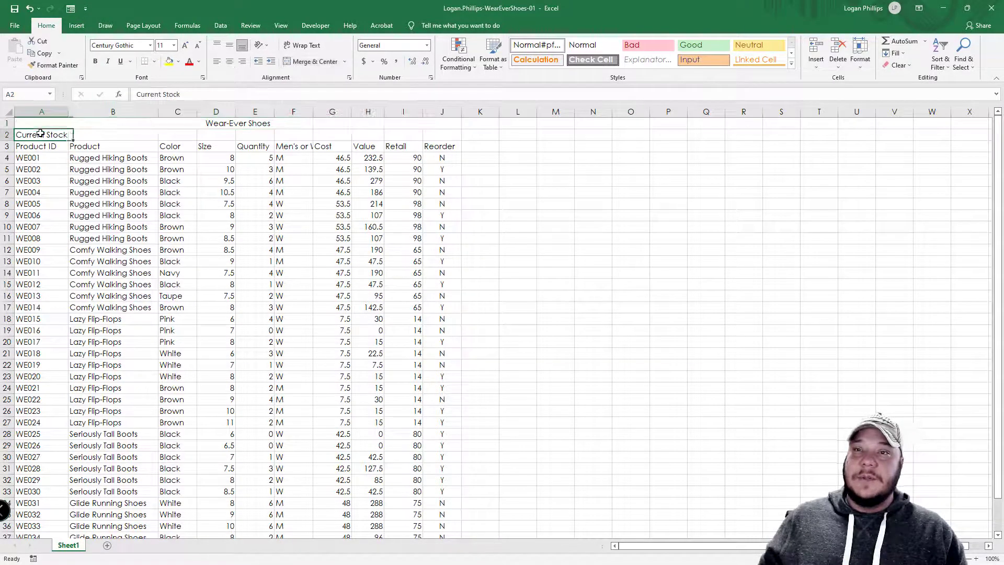
key(shift+Right)
key(shift+Right)
key(shift+Right)
key(shift+Right)
key(shift+Right)
key(shift+Right)
key(shift+Right)
key(shift+Right)
key(shift+Right)
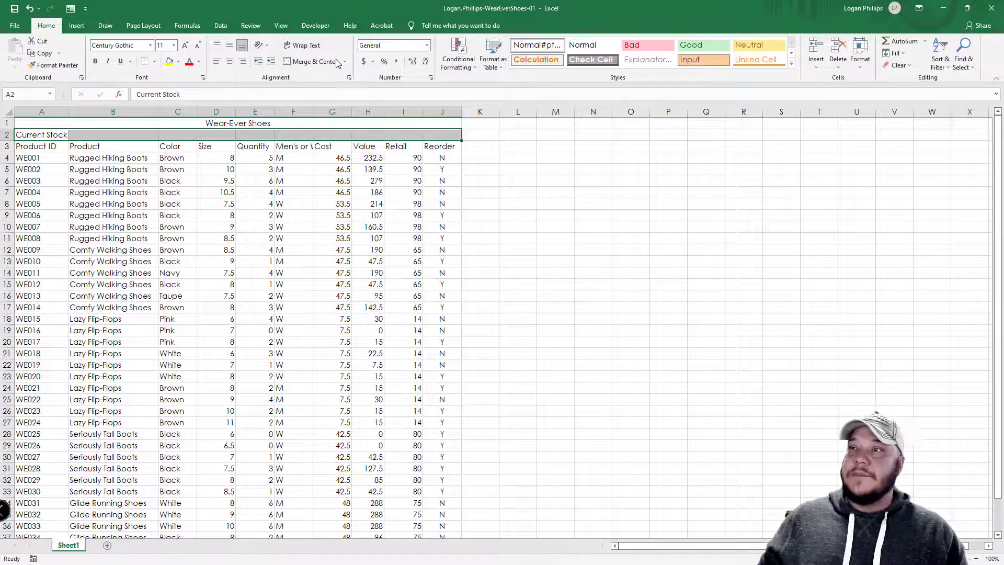
click(313, 61)
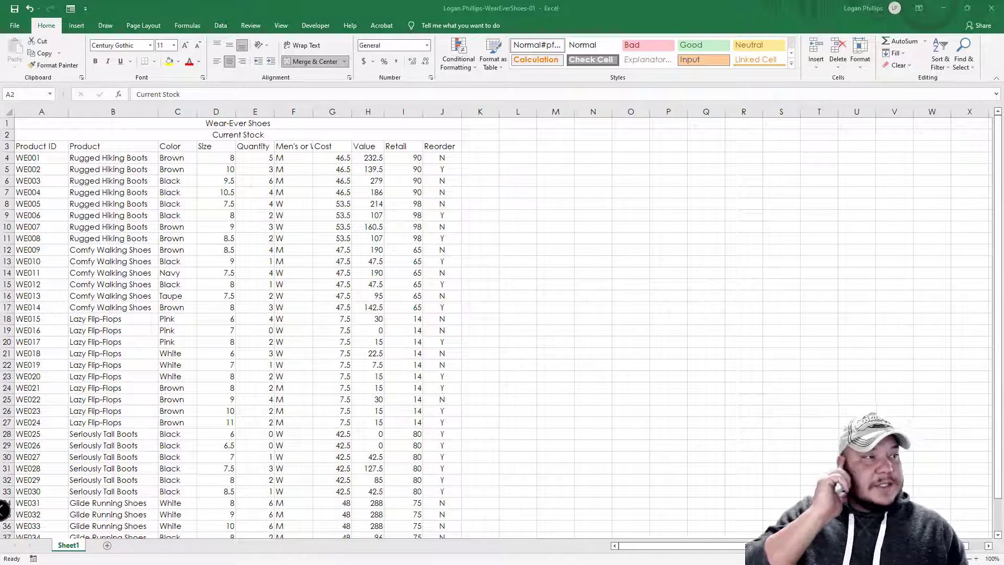
- Apply the Title cell style to the Wear-Ever Shoes heading in row 1
click(116, 127)
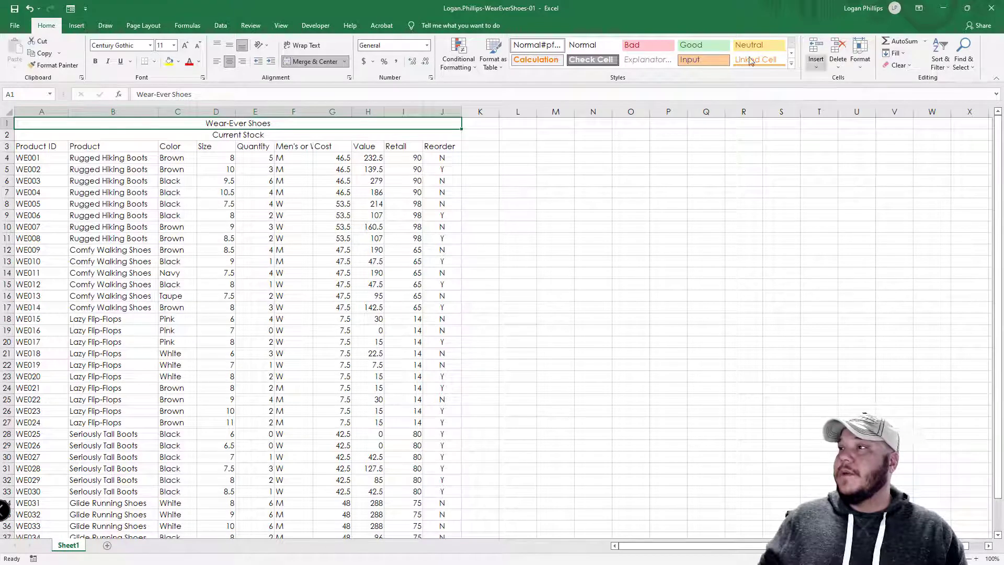
click(793, 65)
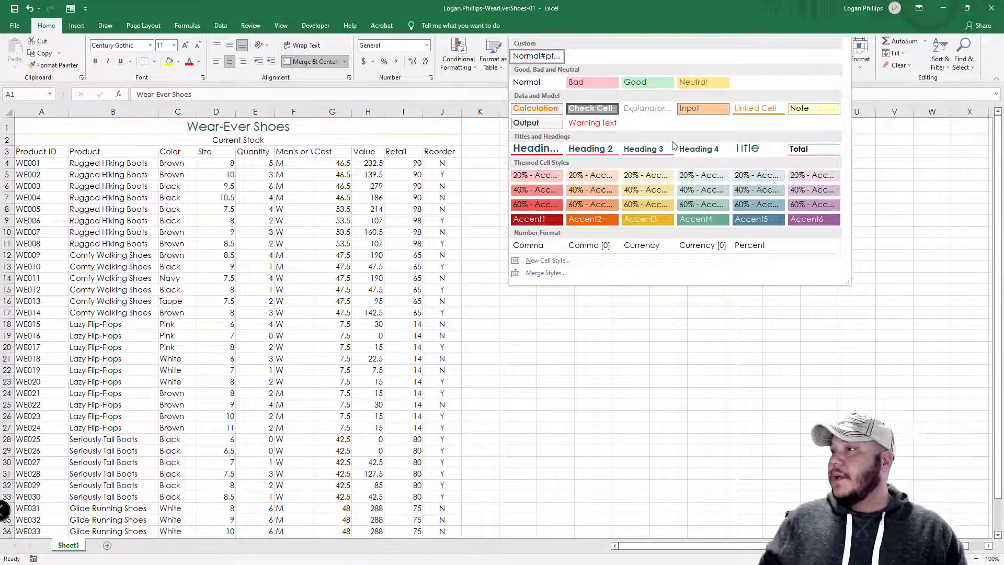
click(748, 149)
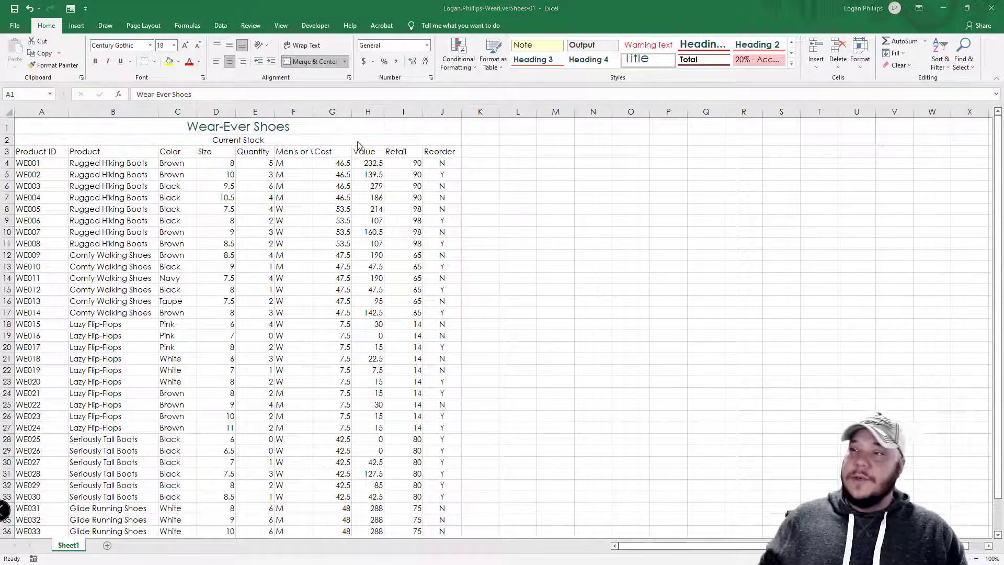
- Apply the Heading 4 cell style to the Current Stock subtitle in row 2 and set its font size to 14
click(338, 144)
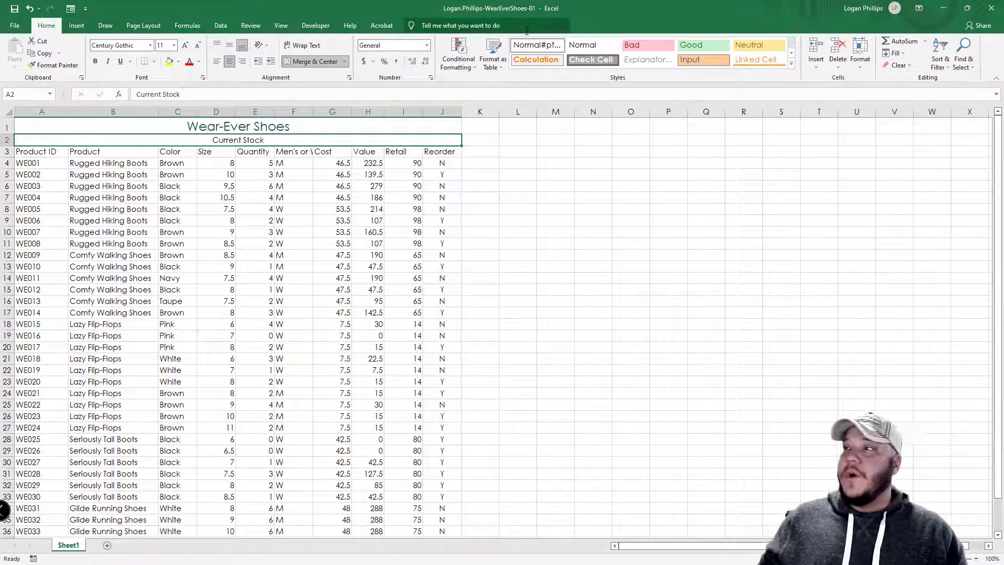
click(791, 63)
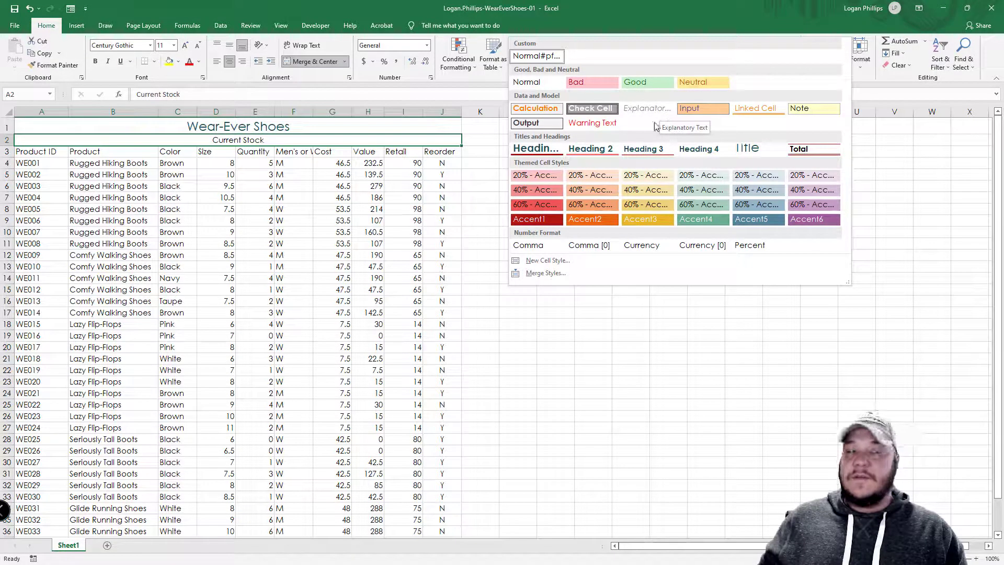
click(699, 148)
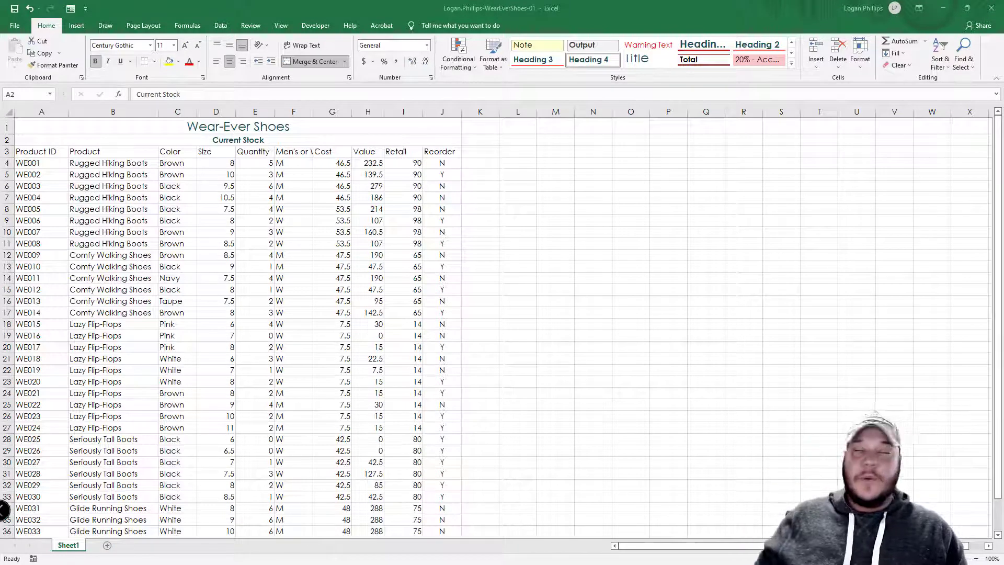
click(230, 142)
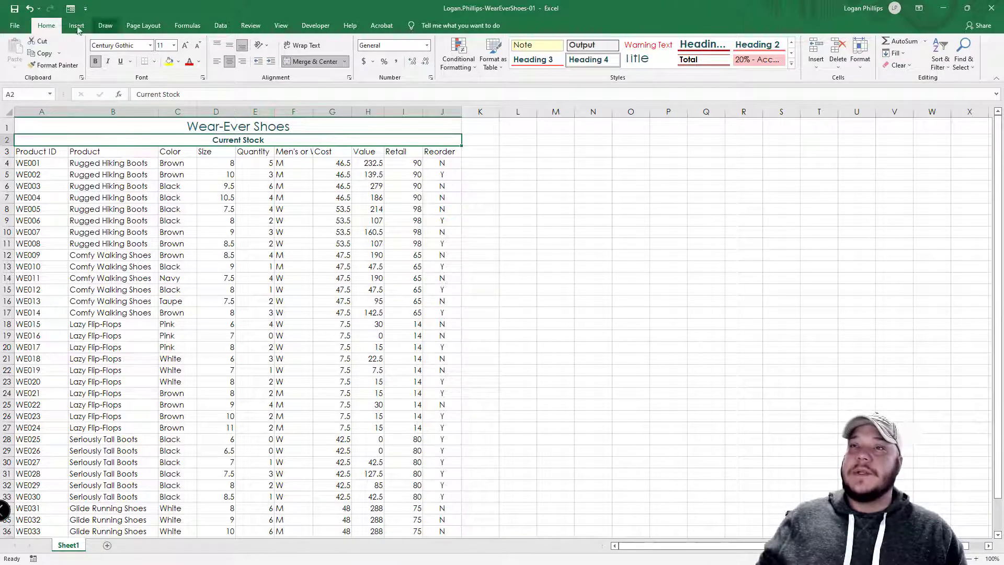
click(173, 45)
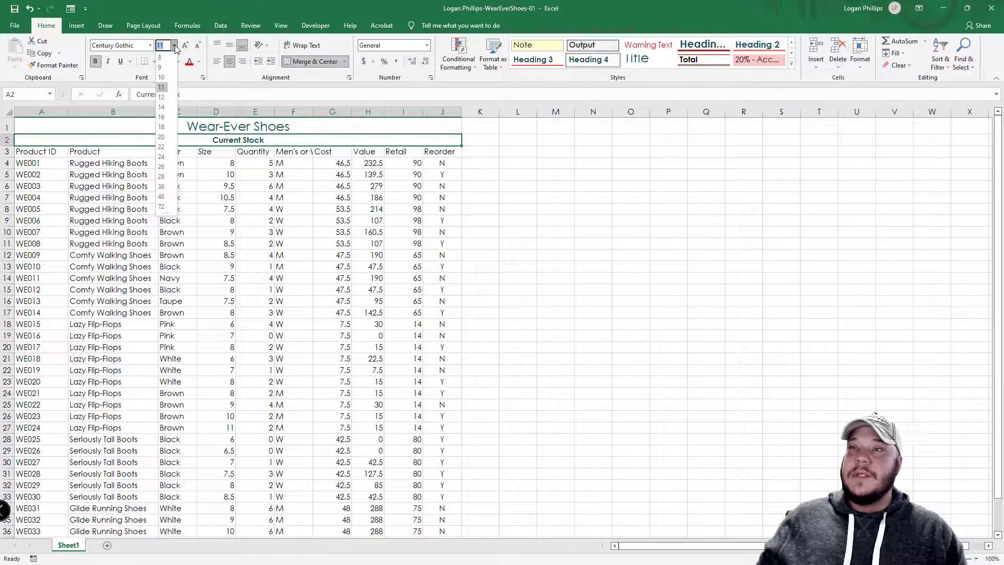
click(167, 106)
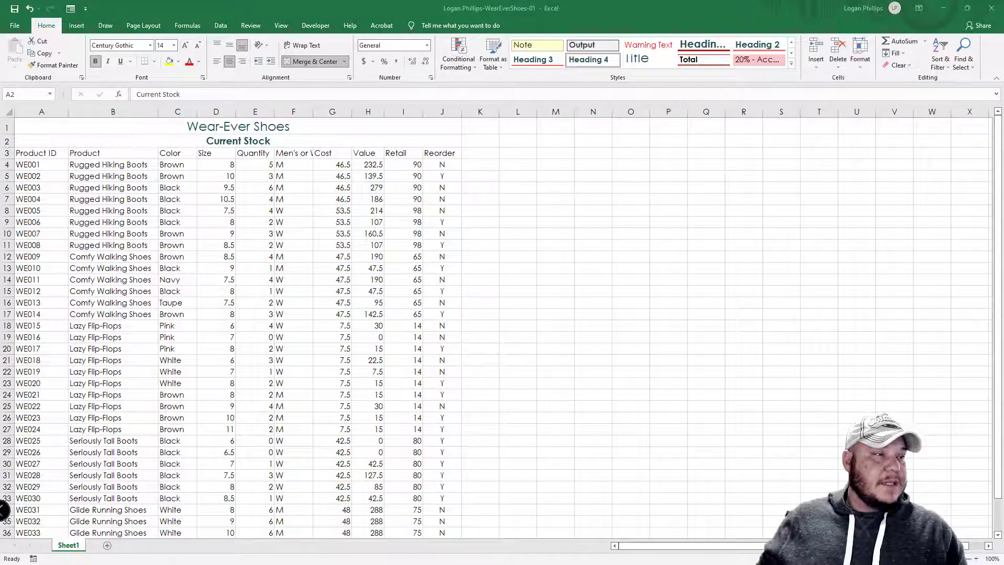
- Set the height of rows 1 and 2, holding the title and subtitle, to 22
mouse_move(282, 131)
mouse_down()
mouse_move(290, 126)
mouse_move(287, 146)
mouse_up()
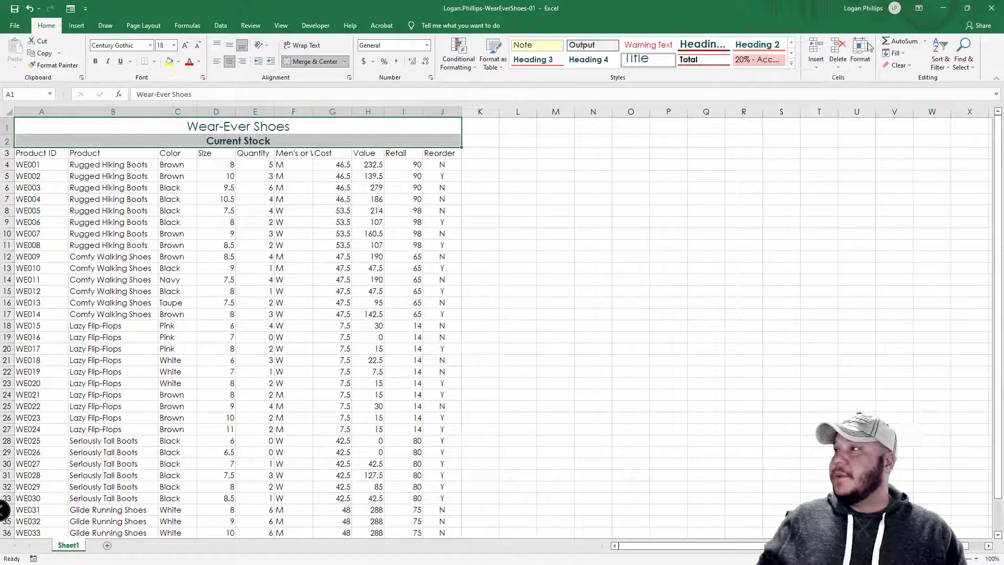
click(858, 65)
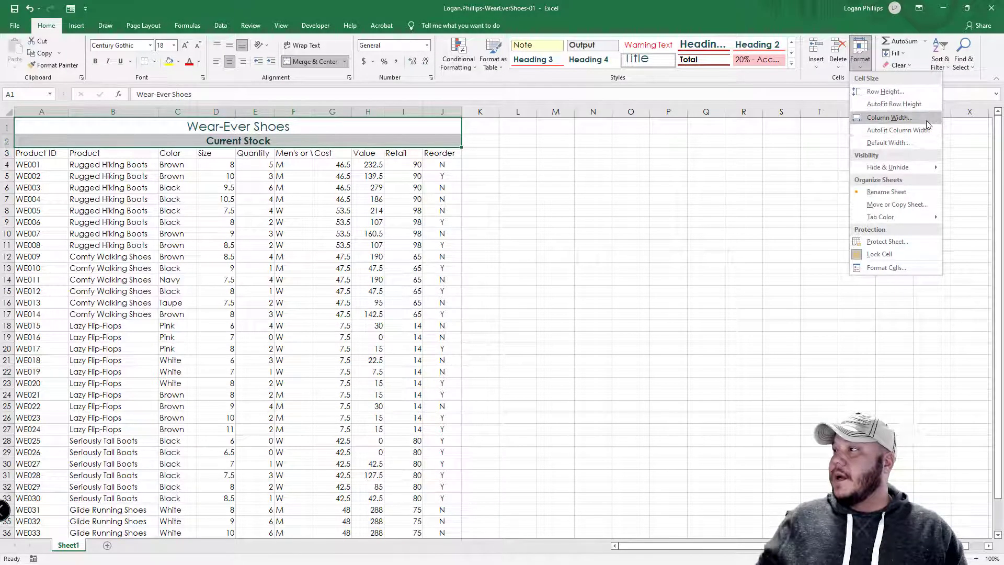
click(921, 91)
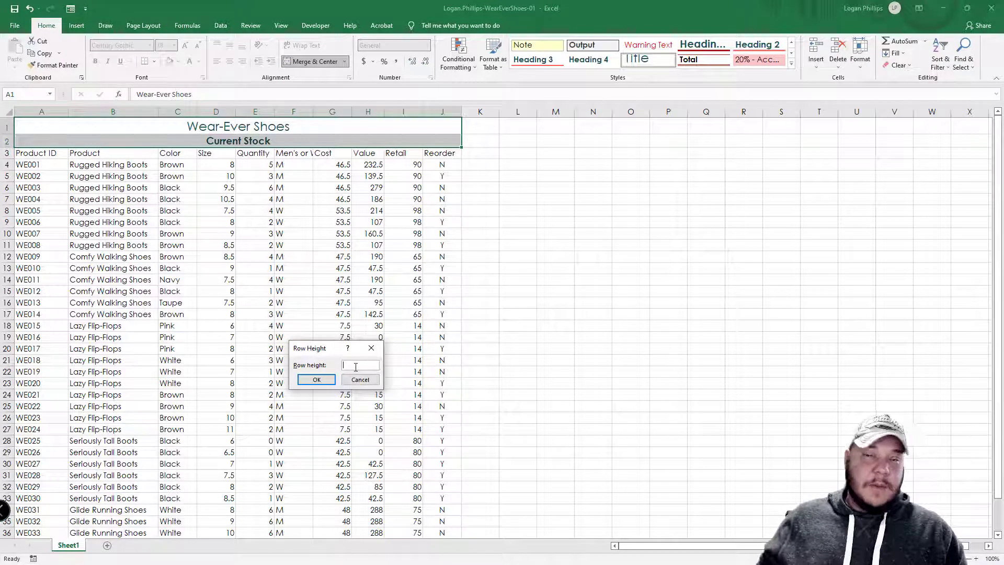
text(2)
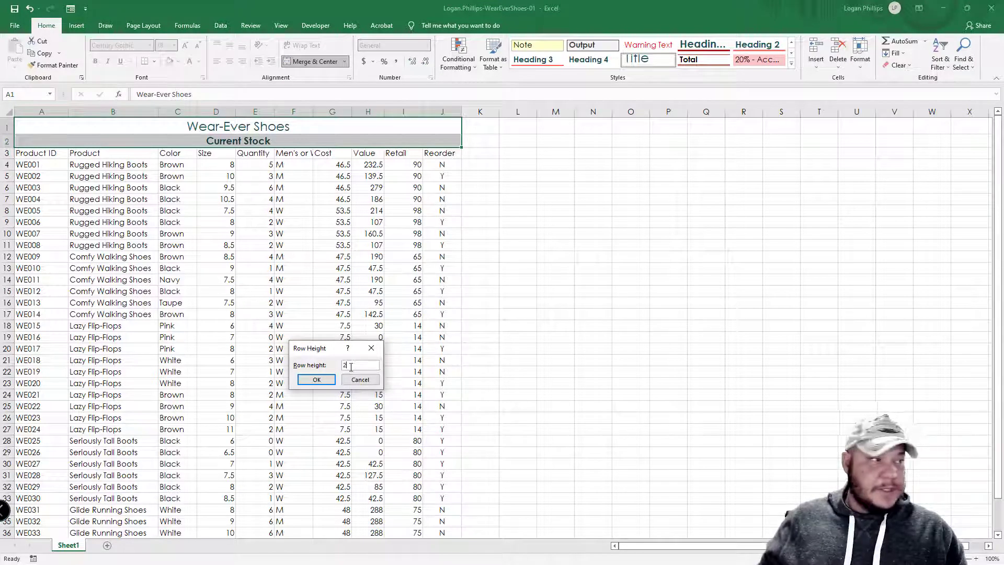
text(2)
click(317, 380)
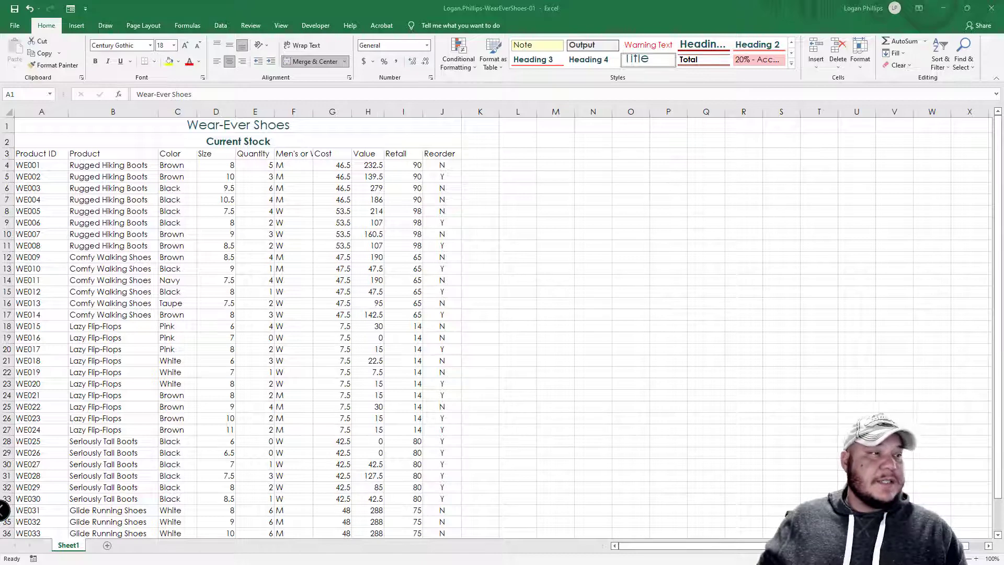
- Select the column headings from Product ID through Reorder in cells A3:J3
click(52, 154)
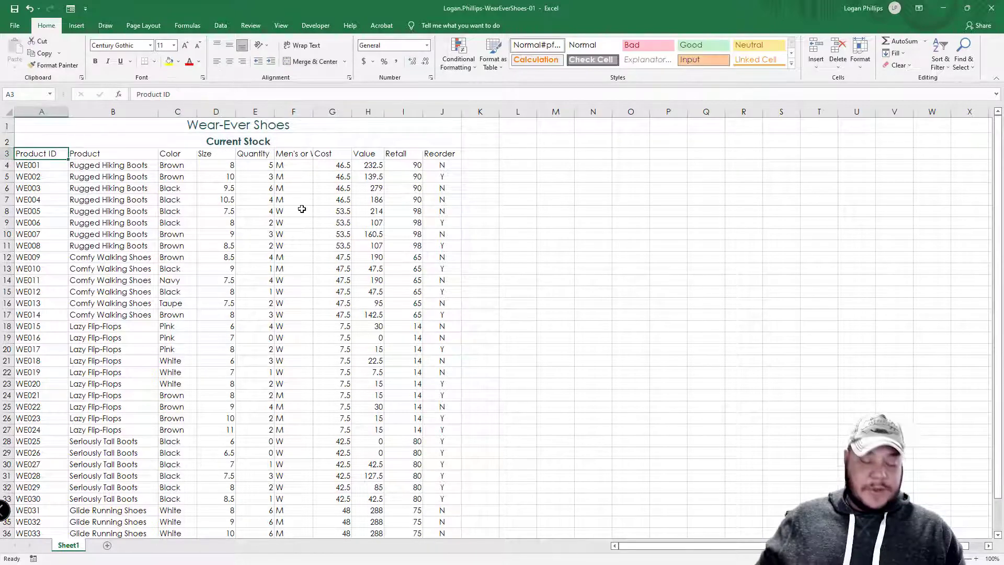
key(shift+Right)
key(shift+Right)
key(shift+Right)
key(shift+Right)
key(shift+Right)
key(shift+Right)
key(shift+Right)
key(shift+Right)
key(shift+Right)
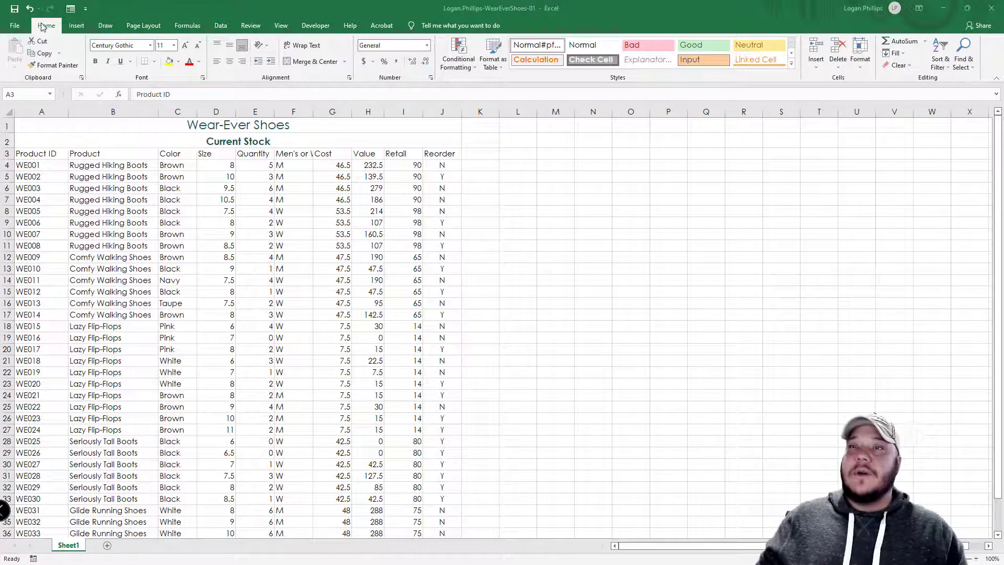
key(ctrl+shift+Right)
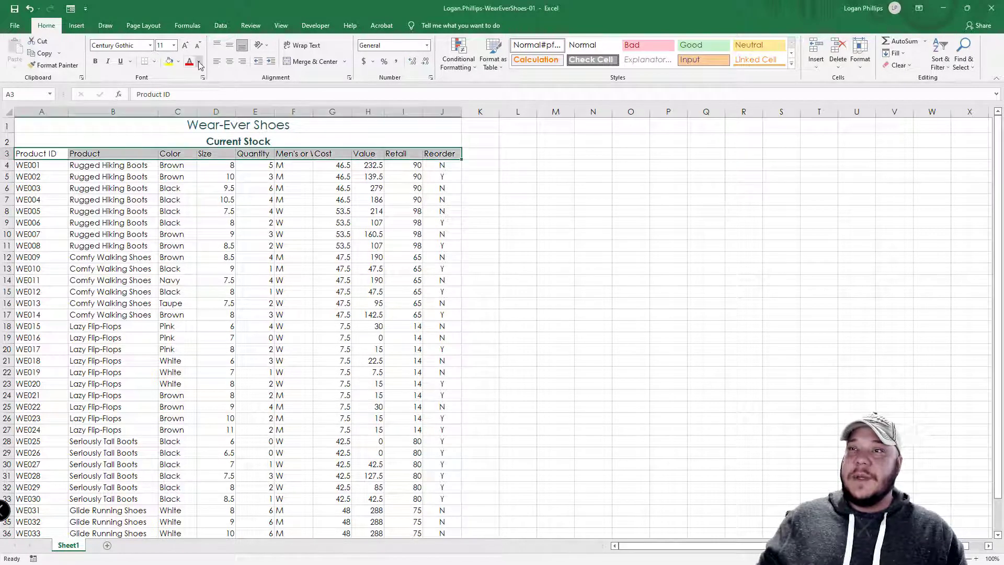
click(199, 64)
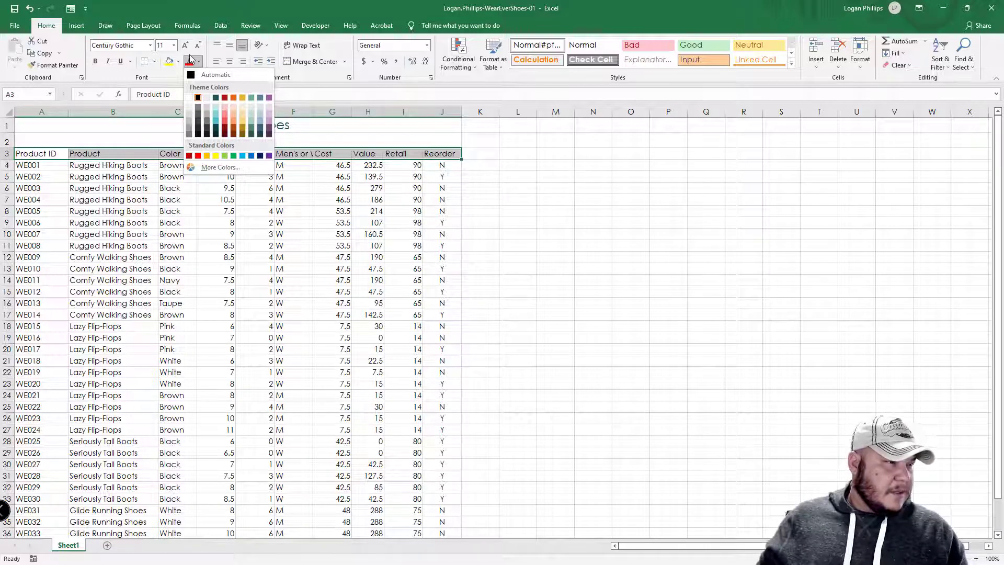
click(634, 84)
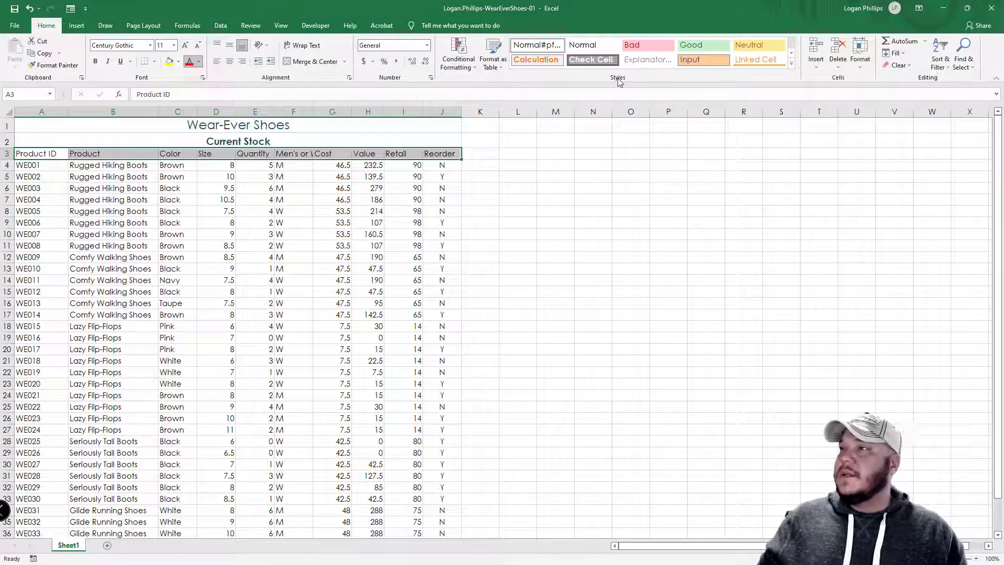
click(791, 63)
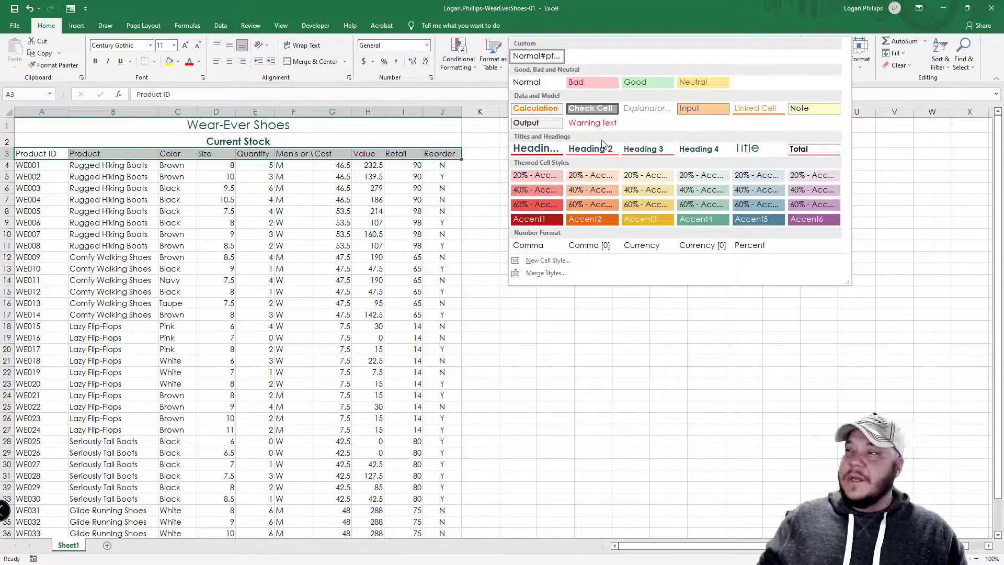
key(Escape)
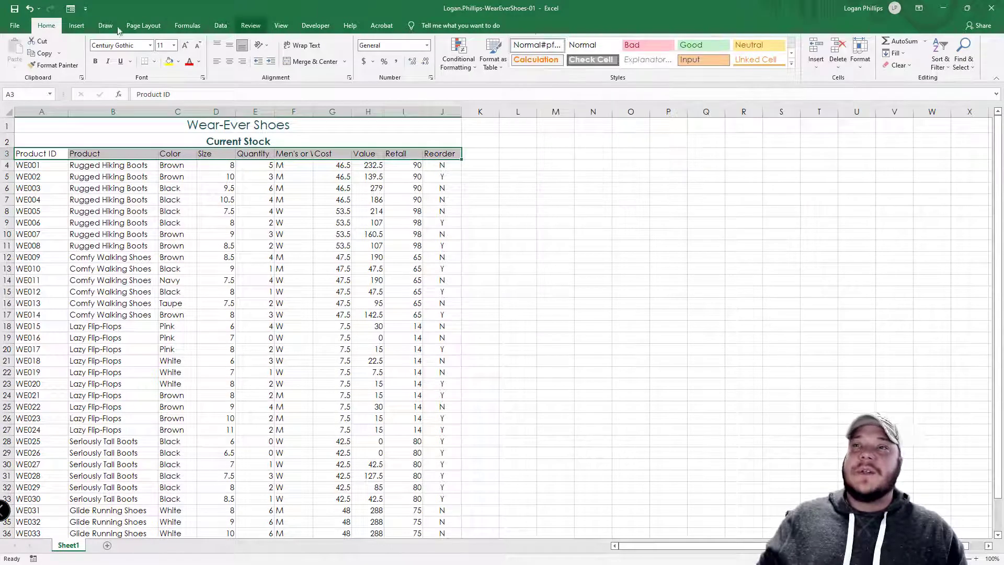
- Apply the 40% - Accent3 cell style to the column headings in A3:J3 and make them bold
click(791, 66)
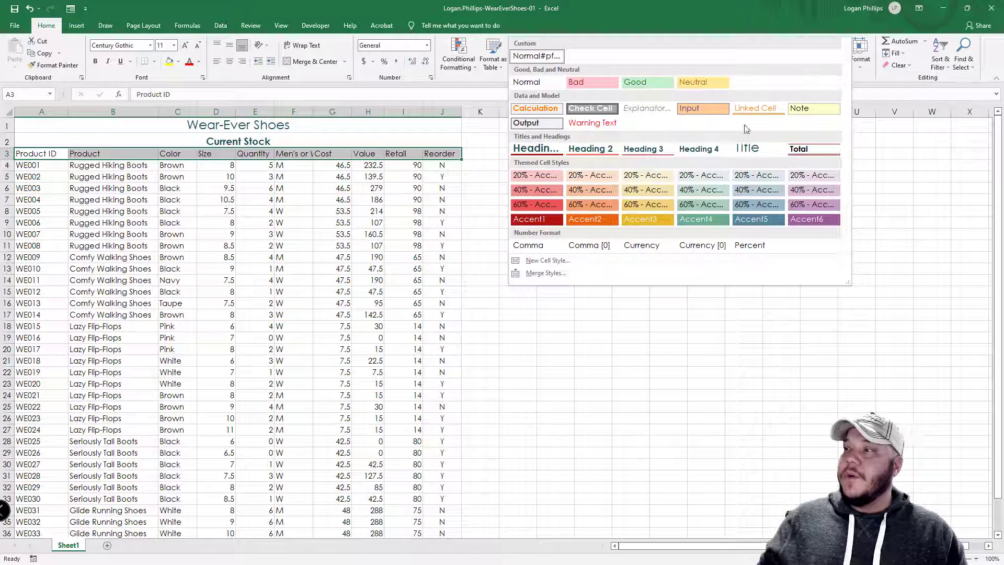
click(647, 196)
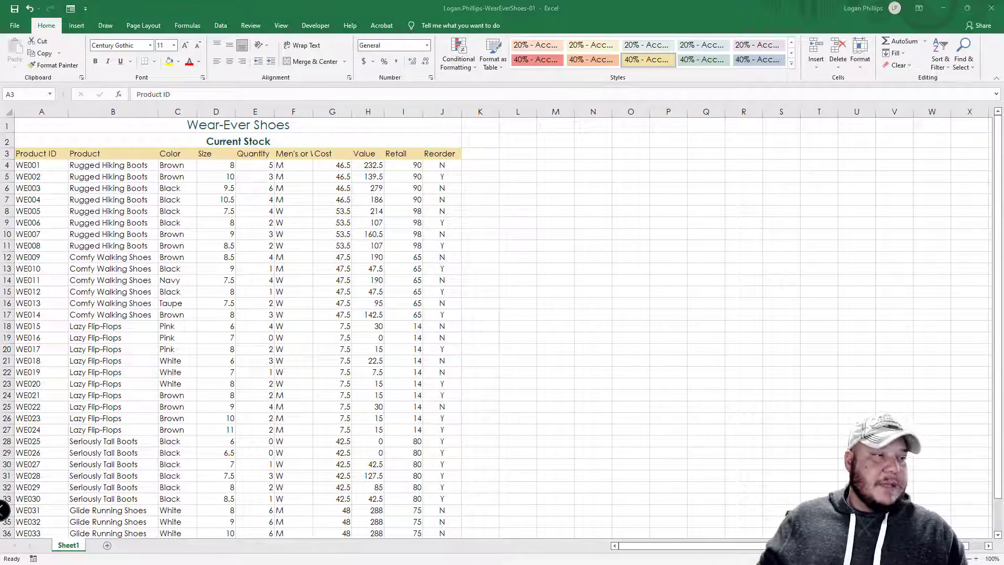
click(118, 7)
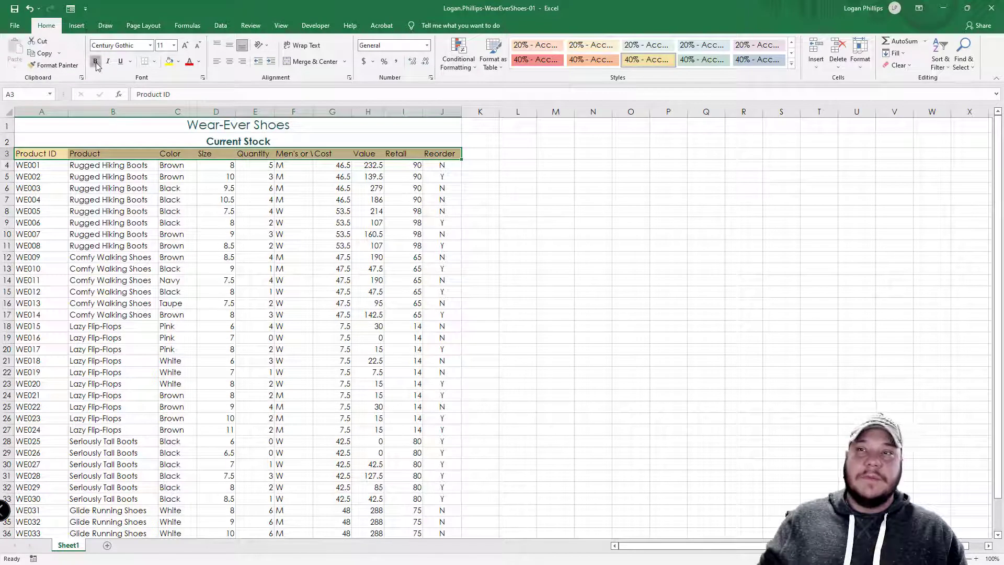
click(96, 62)
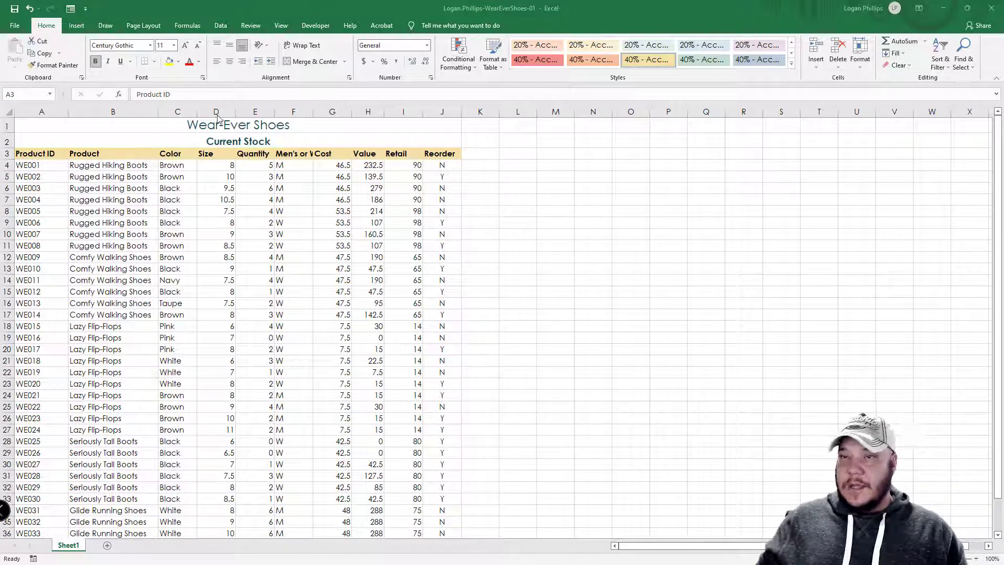
- Make row 3, holding the column headings, slightly taller
click(5, 155)
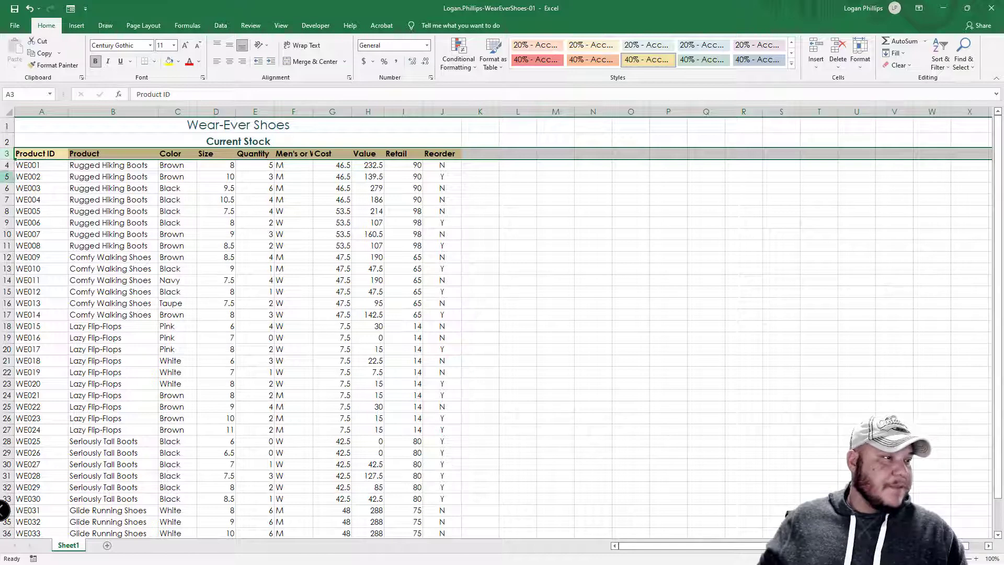
click(42, 153)
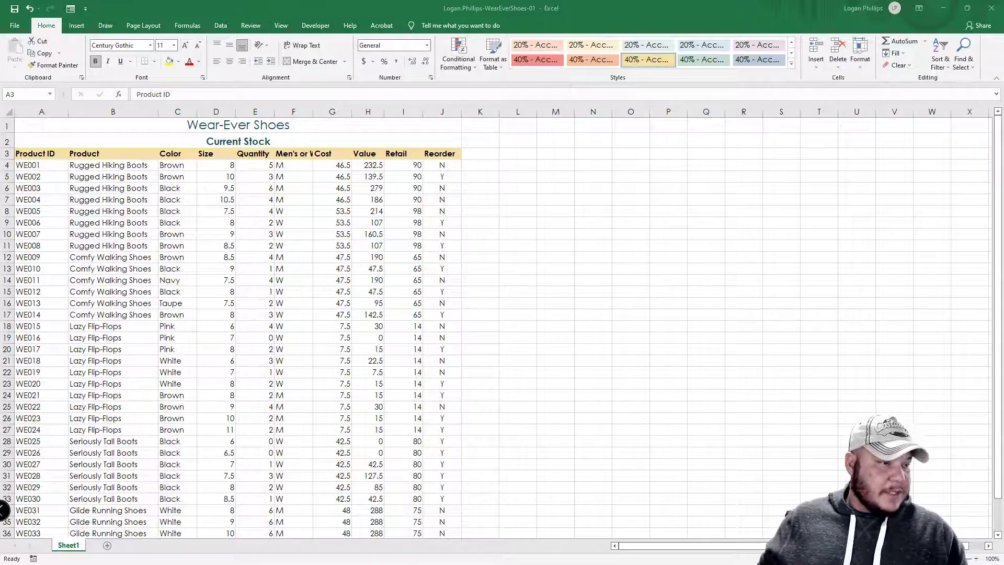
click(8, 154)
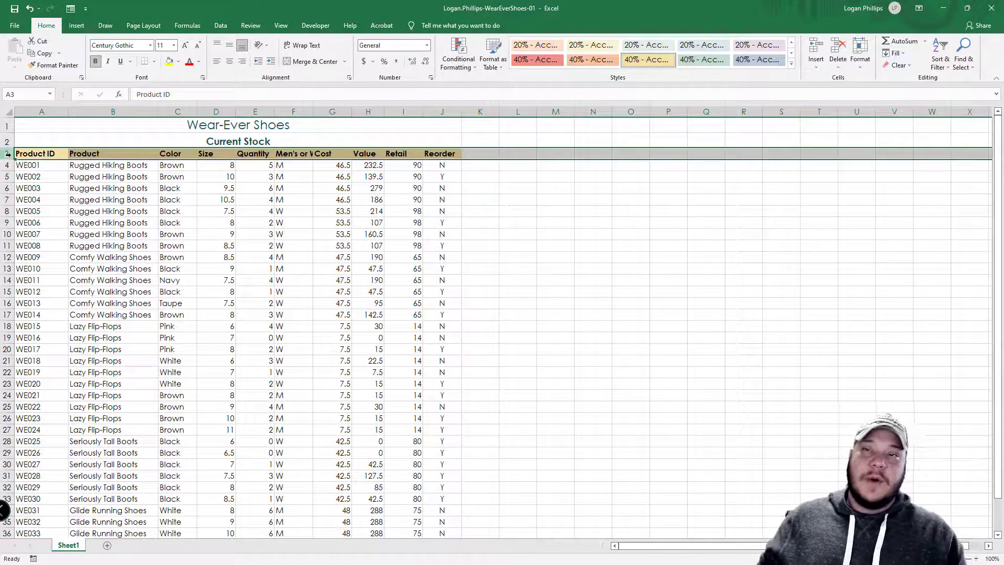
drag(11, 159, 11, 163)
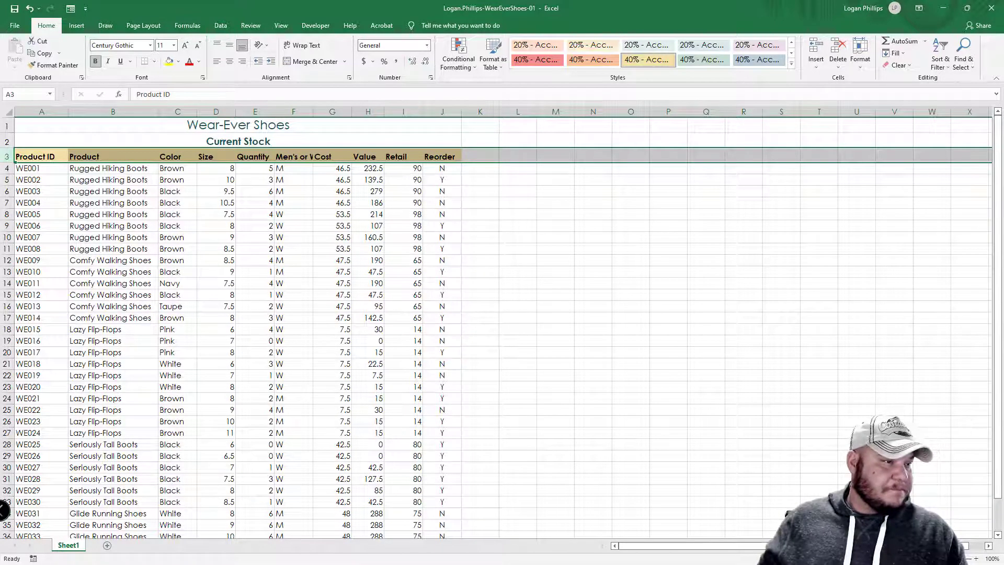
click(42, 156)
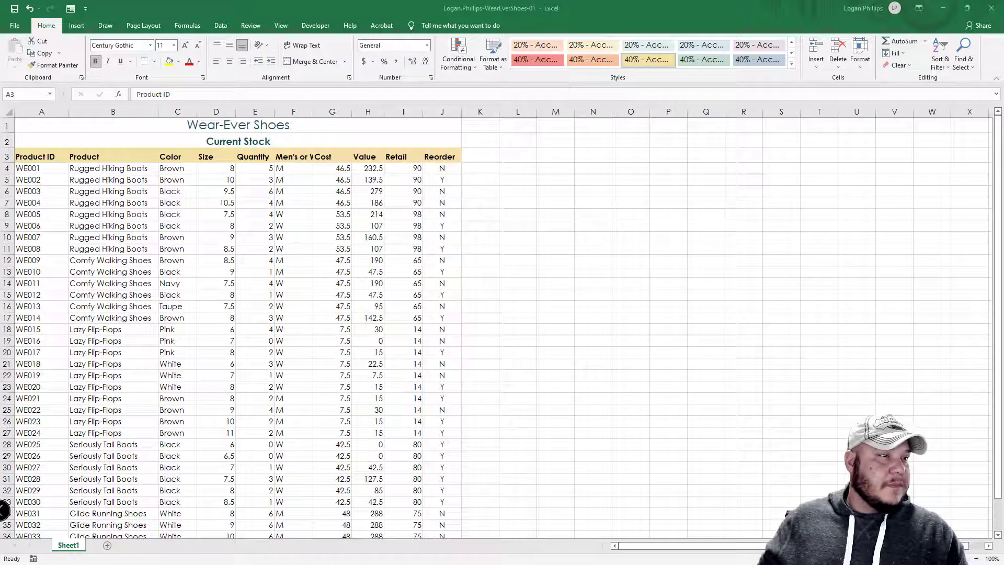
key(shift+space)
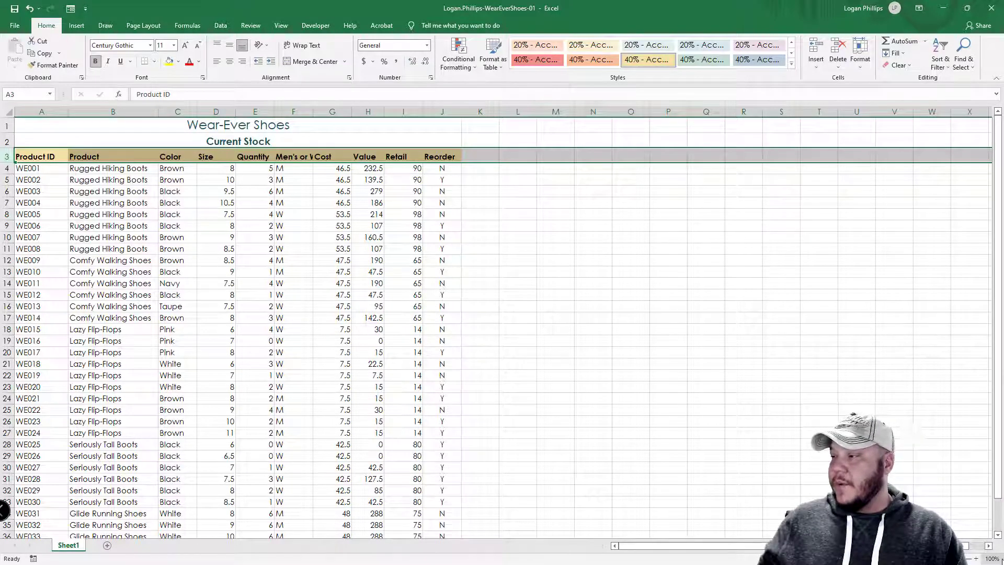
- Set the worksheet's zoom level to 90%
click(991, 558)
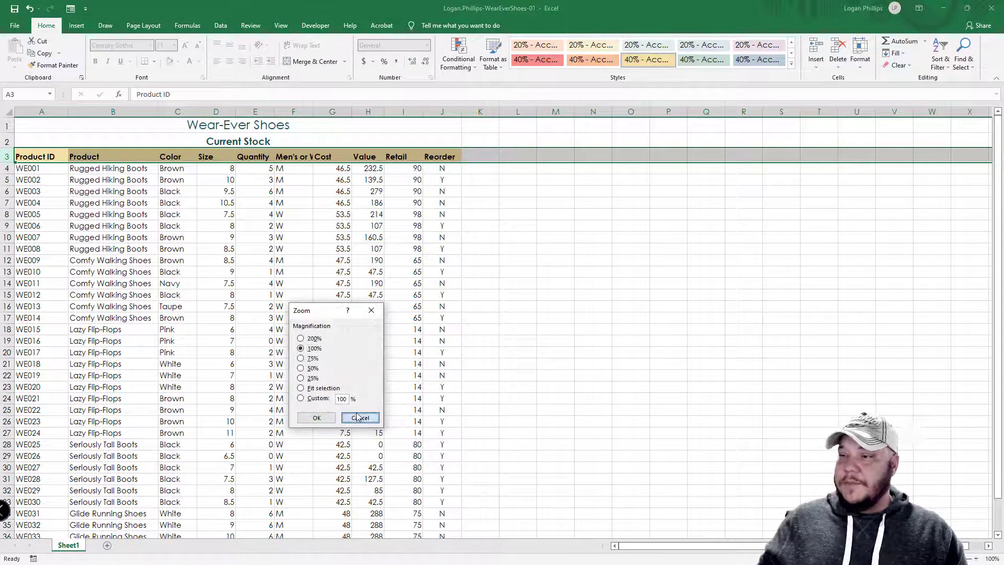
click(374, 418)
click(856, 524)
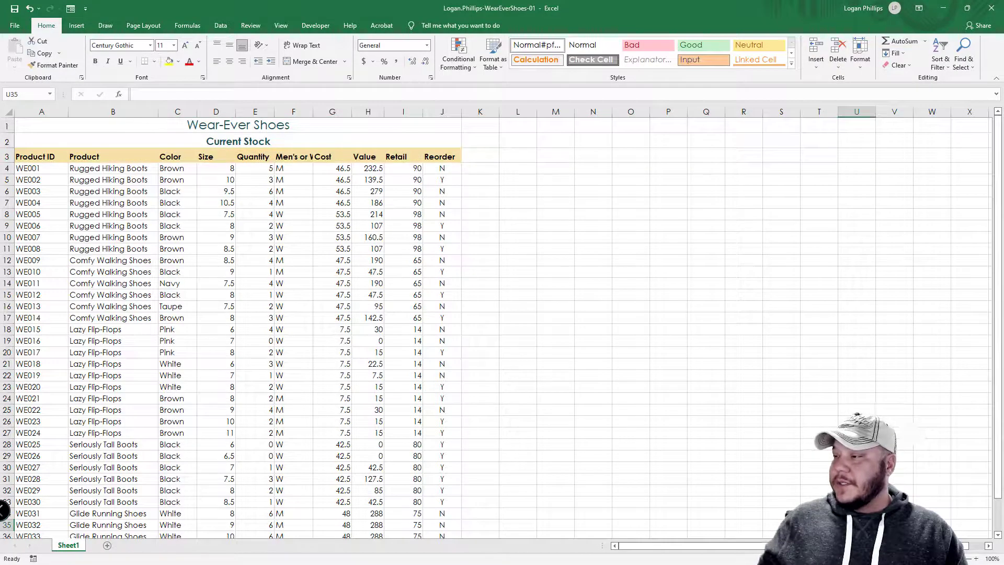
click(928, 558)
click(929, 558)
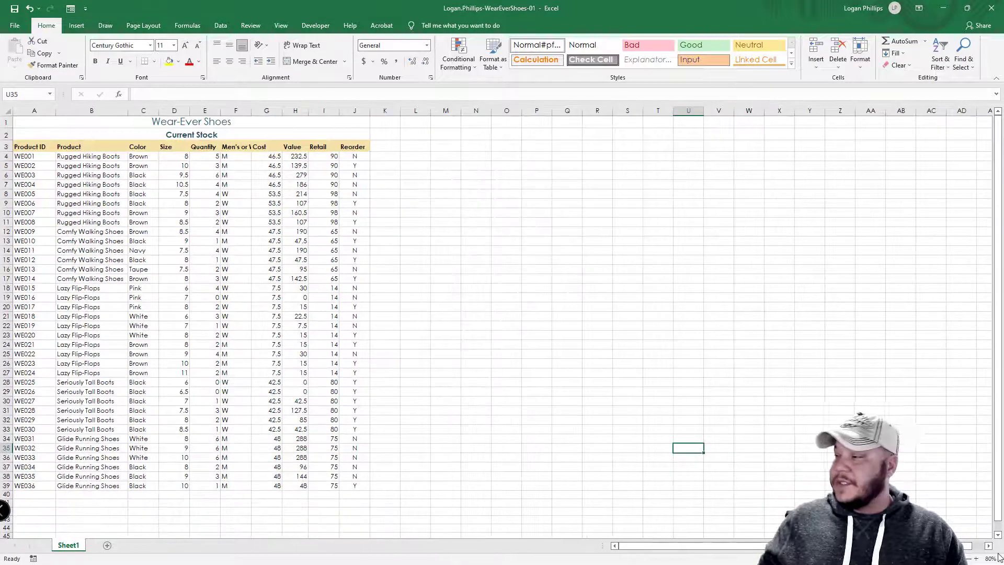
click(976, 559)
click(637, 432)
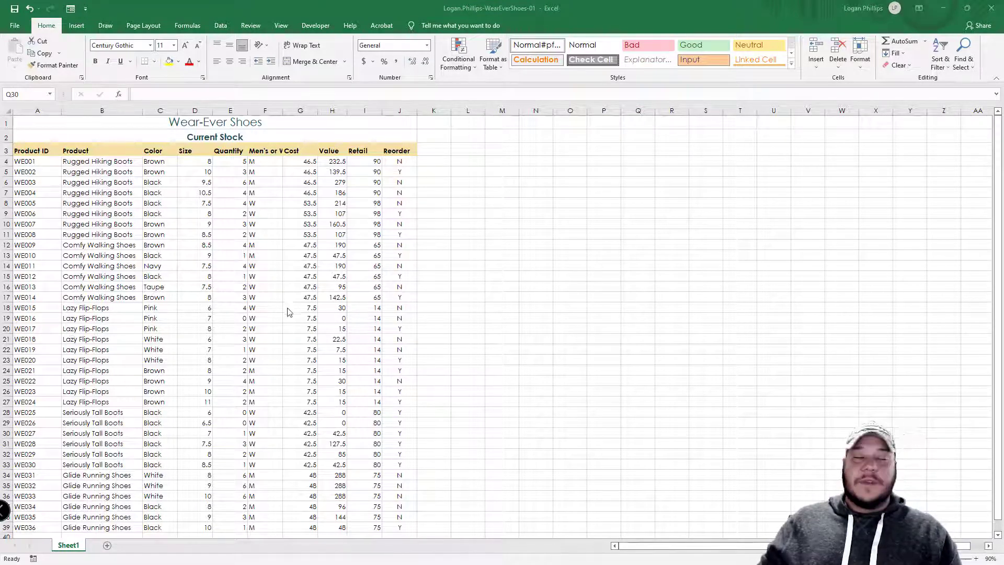
- Center the size, quantity and men's or women's data in cells D4:F39 horizontally
click(195, 161)
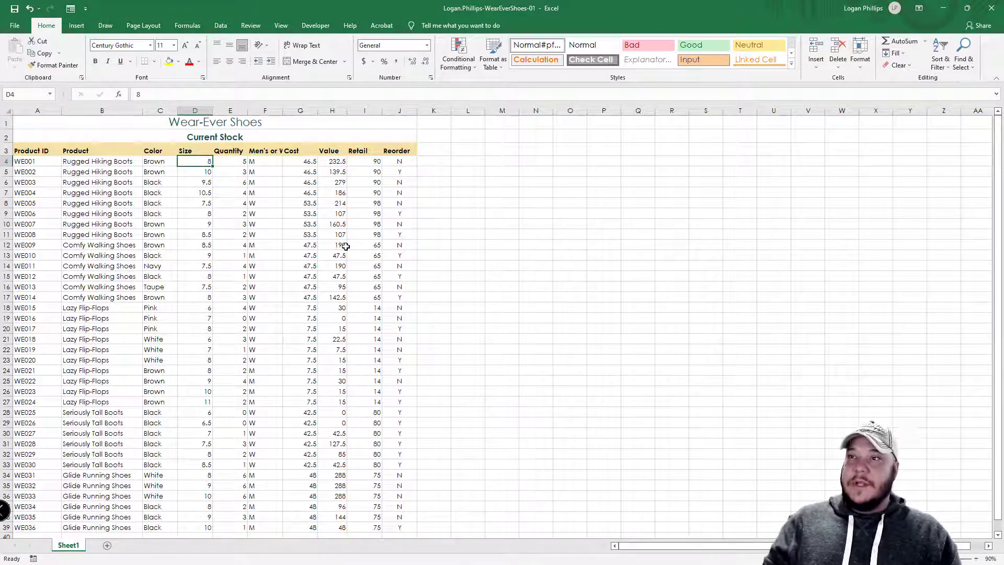
key(shift+Right)
key(shift+Right)
key(shift+Down)
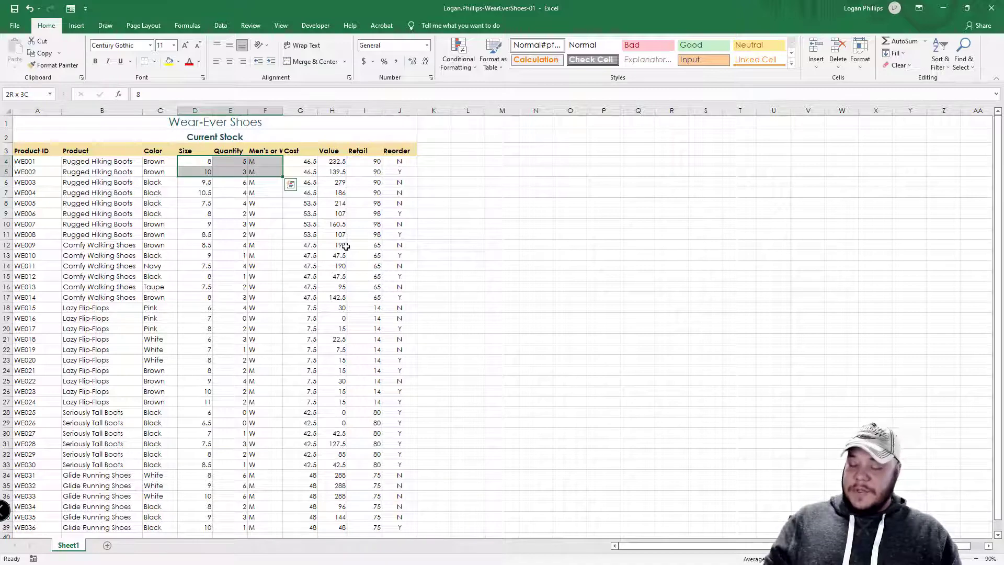
key(shift+Down)
key(shift+Down)
key(shift+Down)
key(shift+Down)
key(shift+Down)
key(shift+Down)
key(shift+Down)
key(shift+Down)
key(shift+Down)
key(shift+Down)
key(shift+Down)
key(shift+Down)
key(shift+Down)
key(shift+Down)
key(shift+Down)
key(shift+Down)
key(shift+Down)
key(shift+Down)
key(shift+Down)
key(shift+Down)
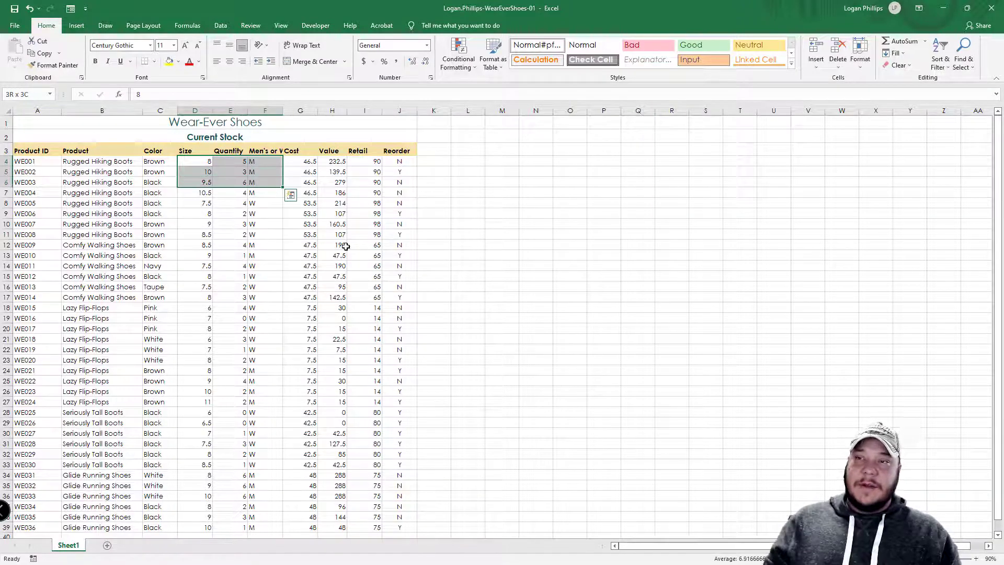
key(shift+Up)
key(shift+Up)
key(shift+Up)
key(shift+Up)
key(shift+Up)
key(shift+Up)
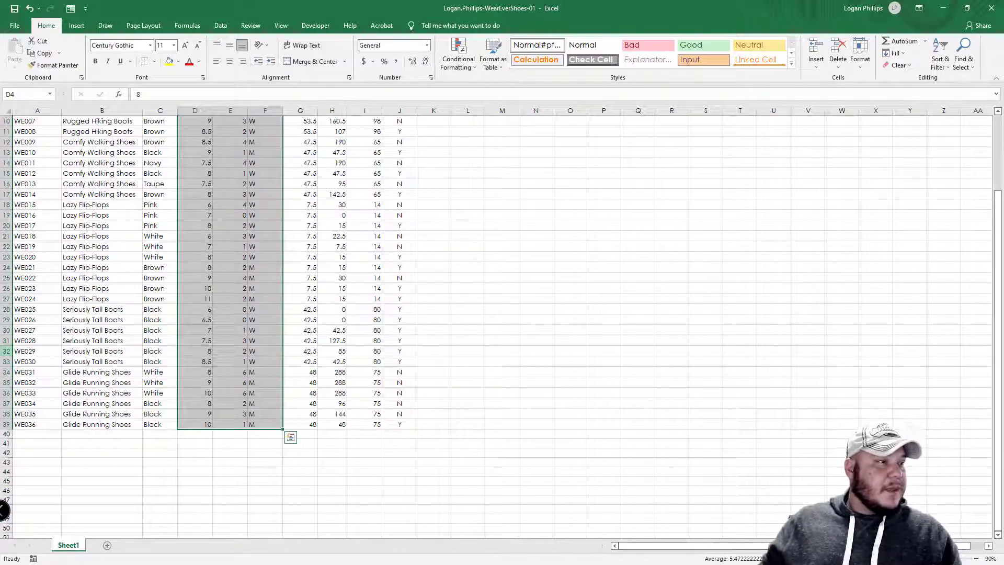
click(228, 62)
scroll(270, 199, up, 3)
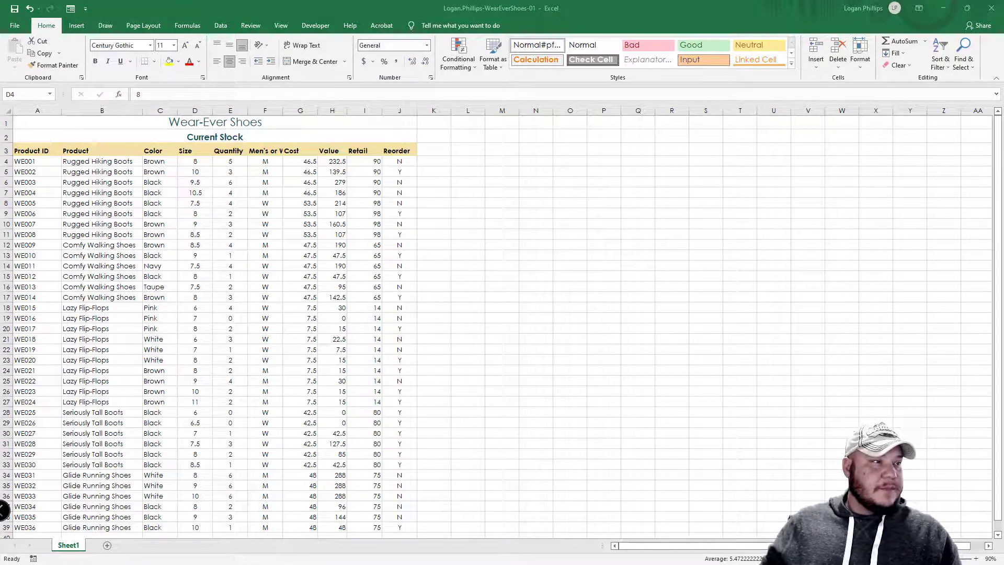
- Apply the Accounting number format to the Cost and Value data in cells G4:H39
click(304, 162)
key(shift+Right)
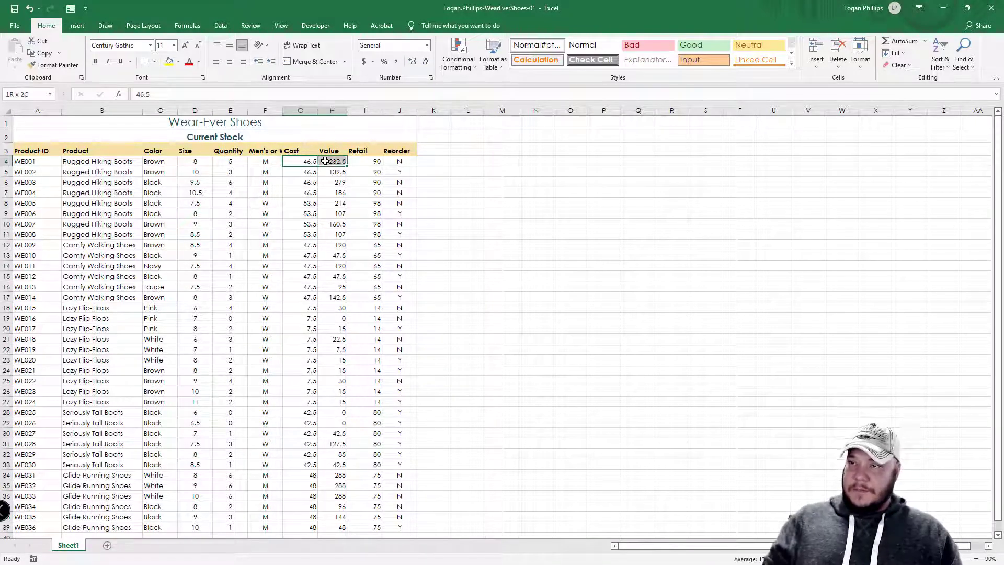
key(shift+Down)
key(shift+Down)
key(shift+Down)
key(shift+Down)
key(shift+Down)
key(shift+Down)
key(shift+Down)
key(shift+Down)
key(shift+Down)
key(shift+Down)
key(shift+Down)
key(shift+Down)
key(shift+Down)
key(shift+Down)
key(shift+Down)
key(shift+Down)
key(shift+Down)
key(shift+Down)
key(shift+Down)
key(shift+Down)
key(shift+Down)
key(shift+Down)
key(shift+Down)
key(shift+Down)
key(shift+Down)
key(shift+Down)
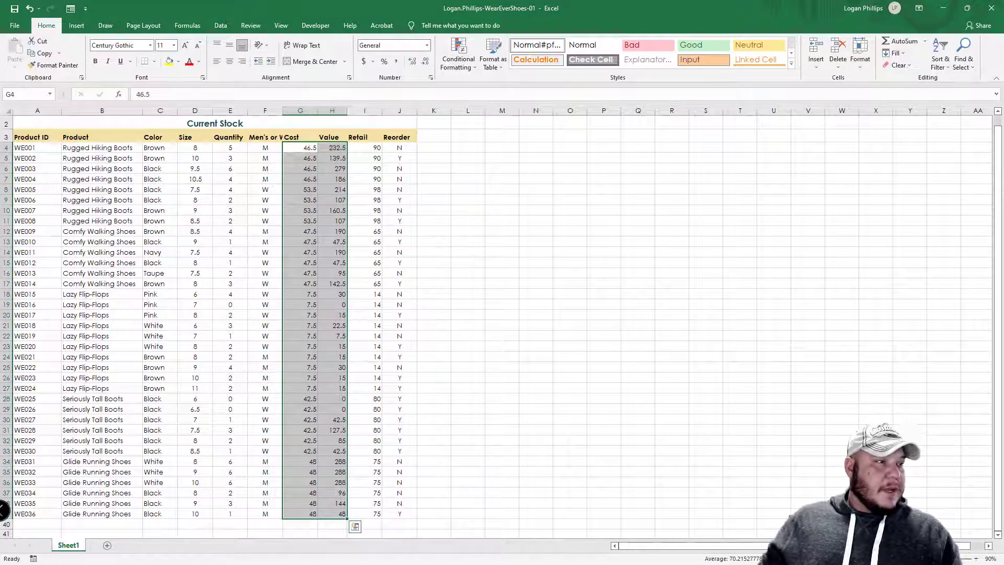
click(304, 147)
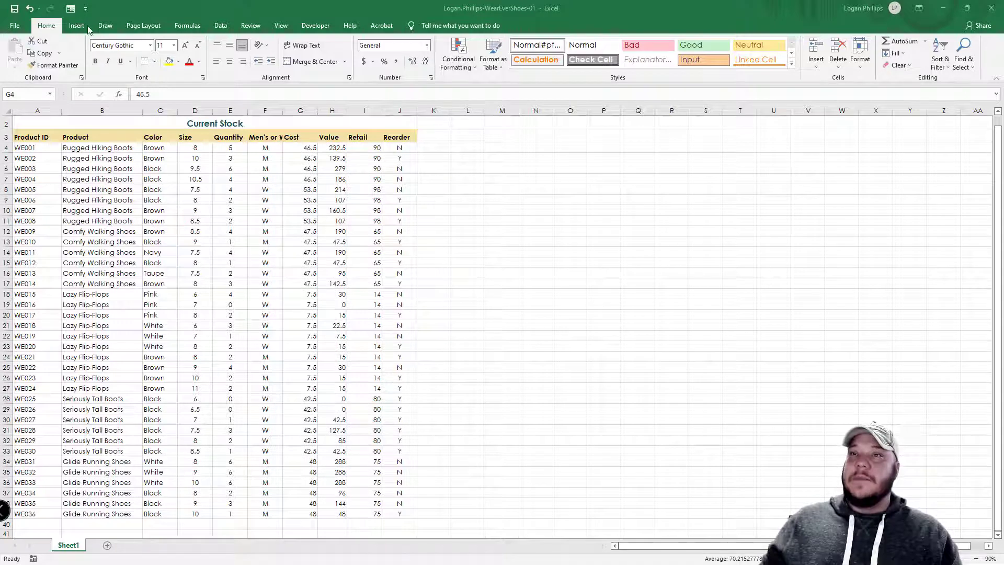
click(50, 27)
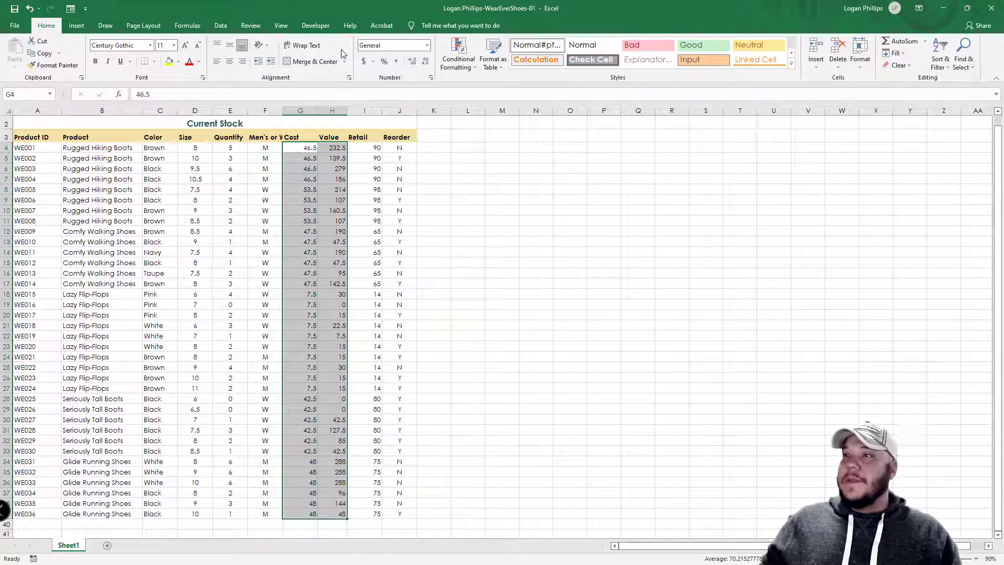
click(427, 45)
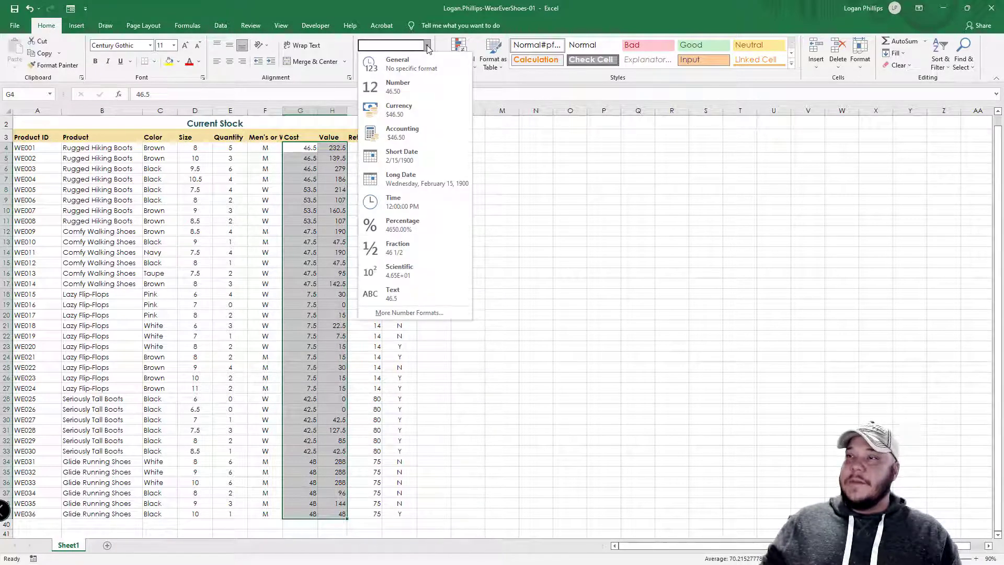
click(400, 133)
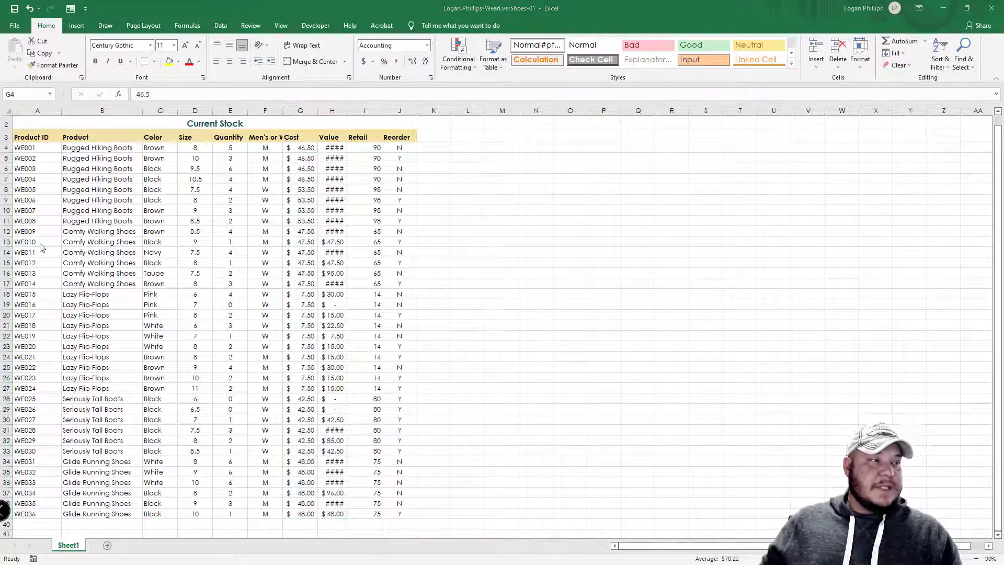
- Apply All Borders to the inventory table including its column headings, cells A3:J39
click(33, 139)
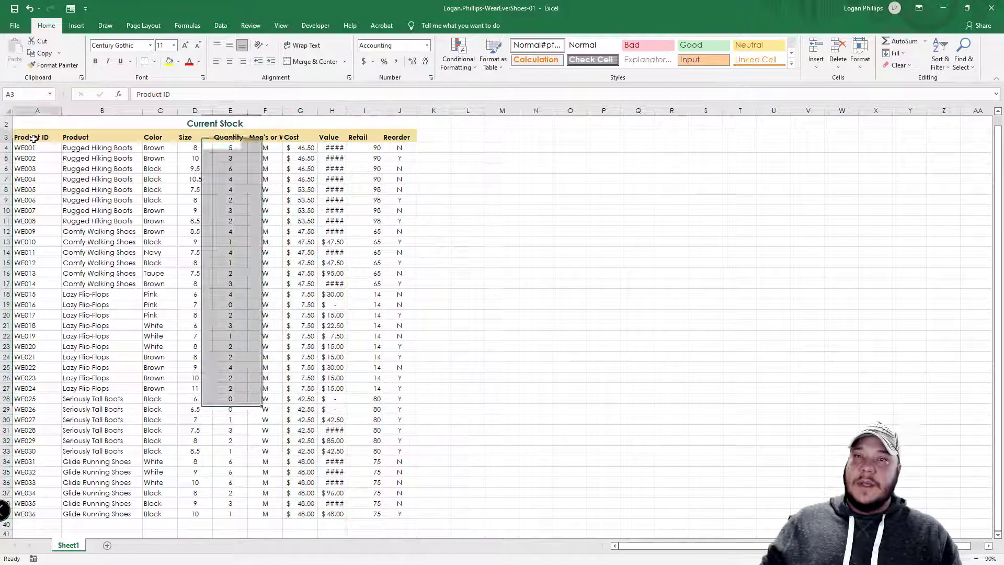
key(shift+Right)
key(shift+Down)
key(shift+Down)
key(shift+Down)
key(shift+Down)
key(shift+Down)
key(shift+Down)
key(shift+Down)
key(shift+Down)
key(shift+Down)
key(shift+Down)
key(shift+Down)
key(shift+Down)
key(shift+Down)
key(shift+Down)
key(shift+Down)
key(shift+Down)
key(shift+Down)
key(shift+Down)
key(shift+Down)
key(shift+Down)
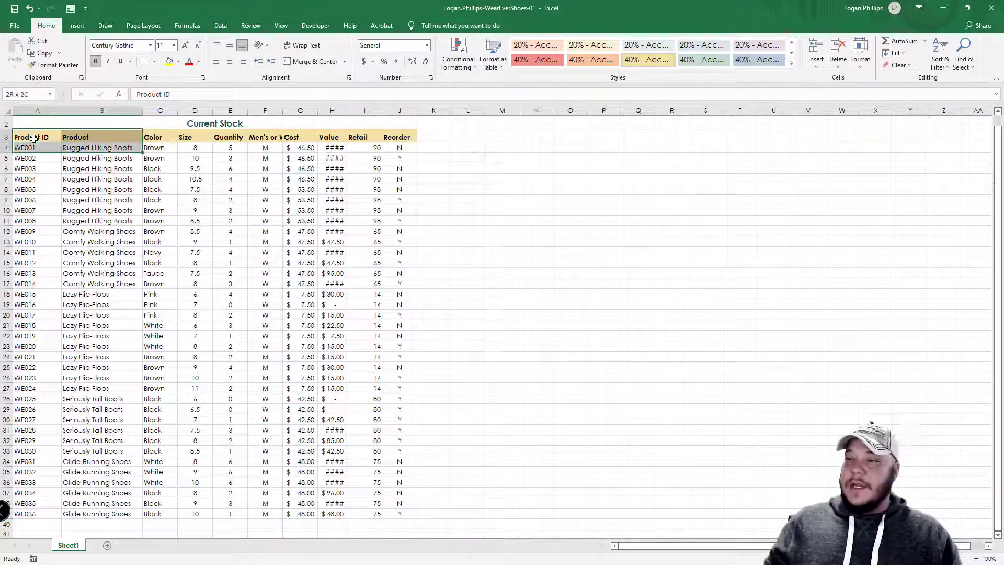
key(shift+Up)
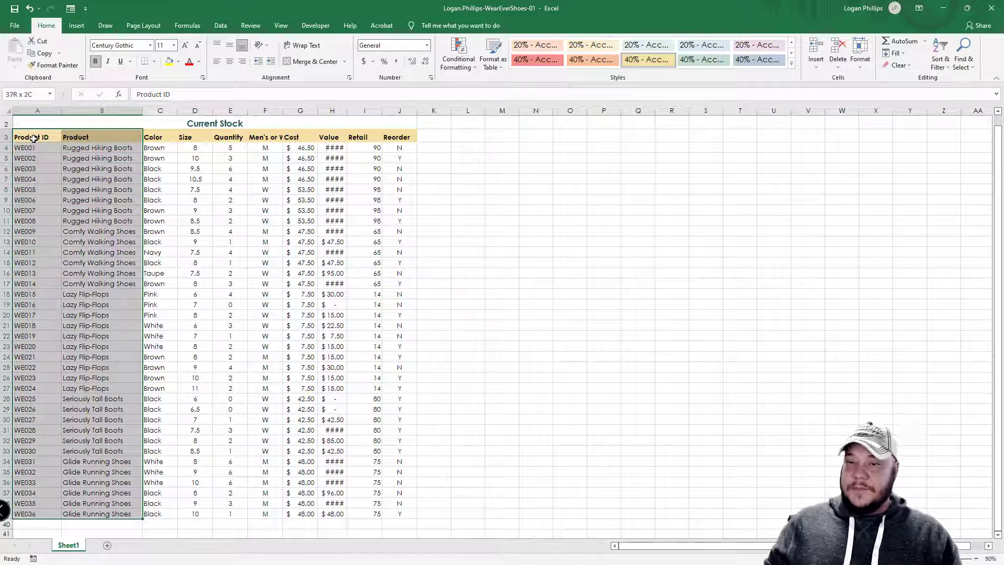
key(shift+Right)
key(shift+Right)
key(shift+Right)
key(shift+Right)
key(shift+Right)
key(shift+Right)
key(shift+Right)
key(shift+Right)
key(shift+Right)
key(shift+Right)
key(shift+Right)
key(shift+Right)
key(shift+Left)
key(shift+Left)
key(shift+Left)
key(shift+Left)
key(shift+Left)
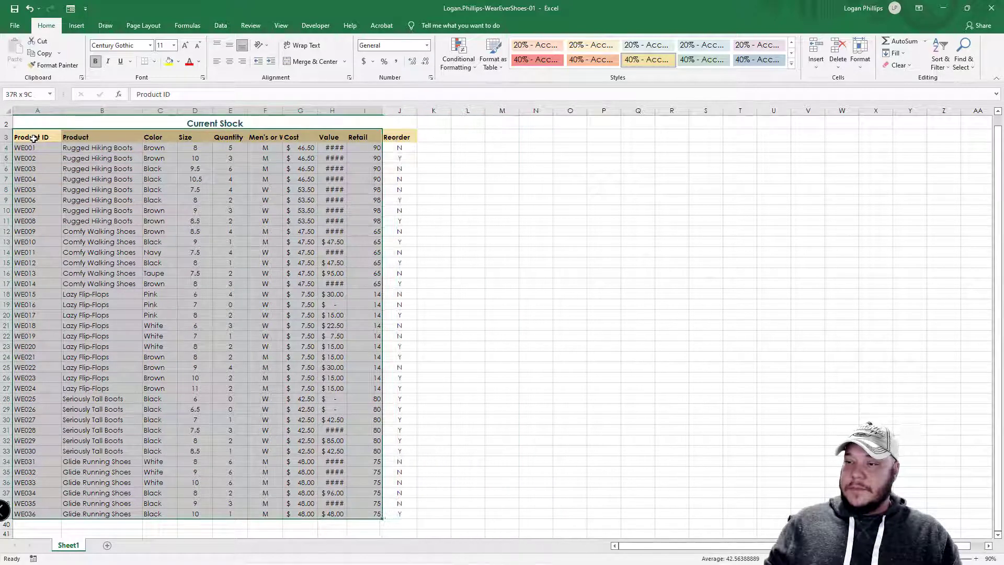
key(shift+Right)
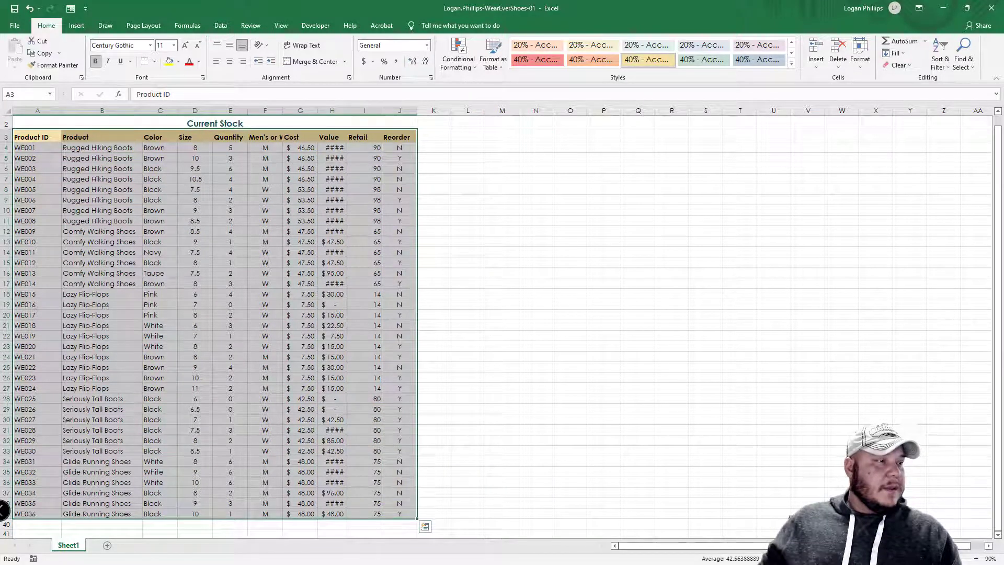
click(31, 137)
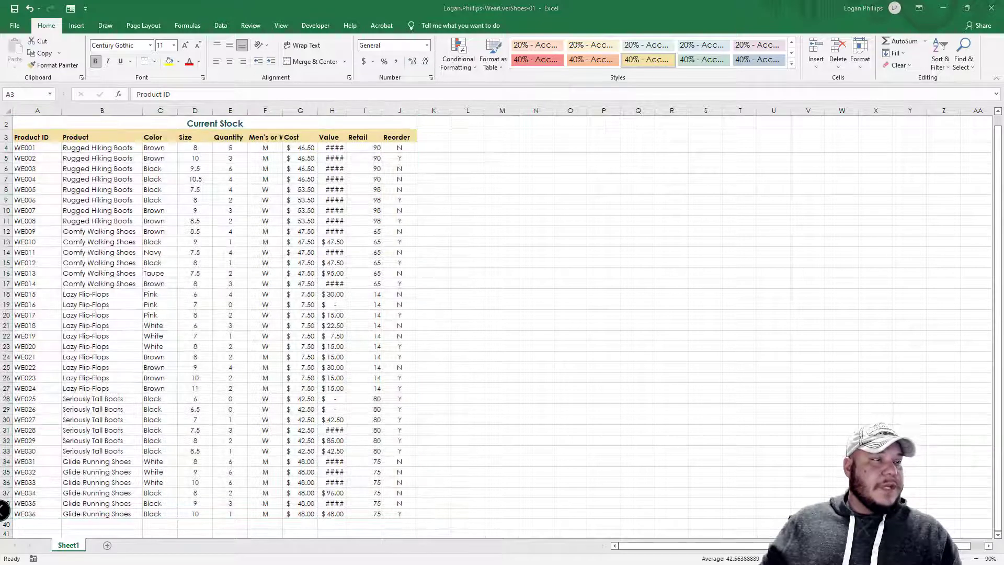
key(ctrl+shift+End)
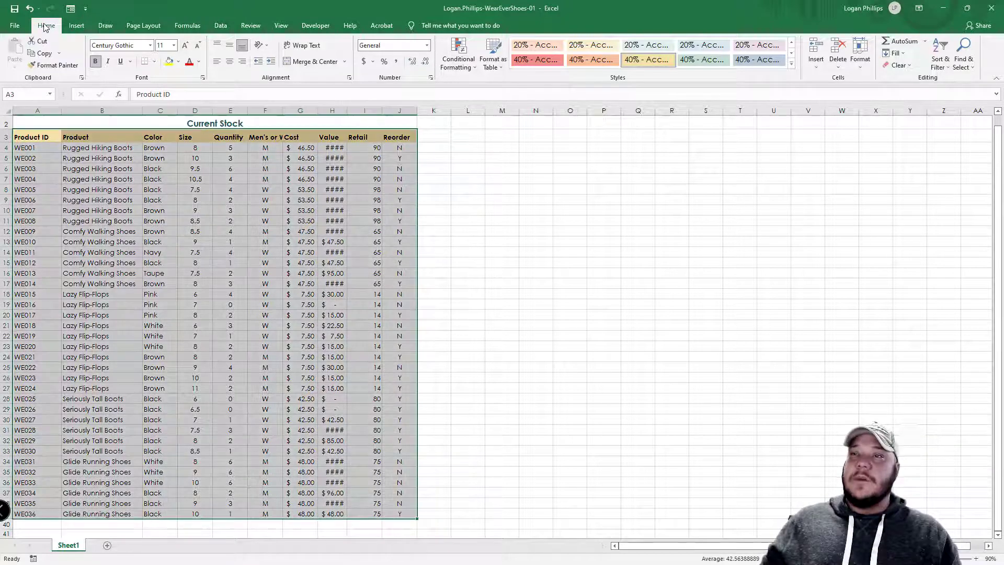
click(155, 62)
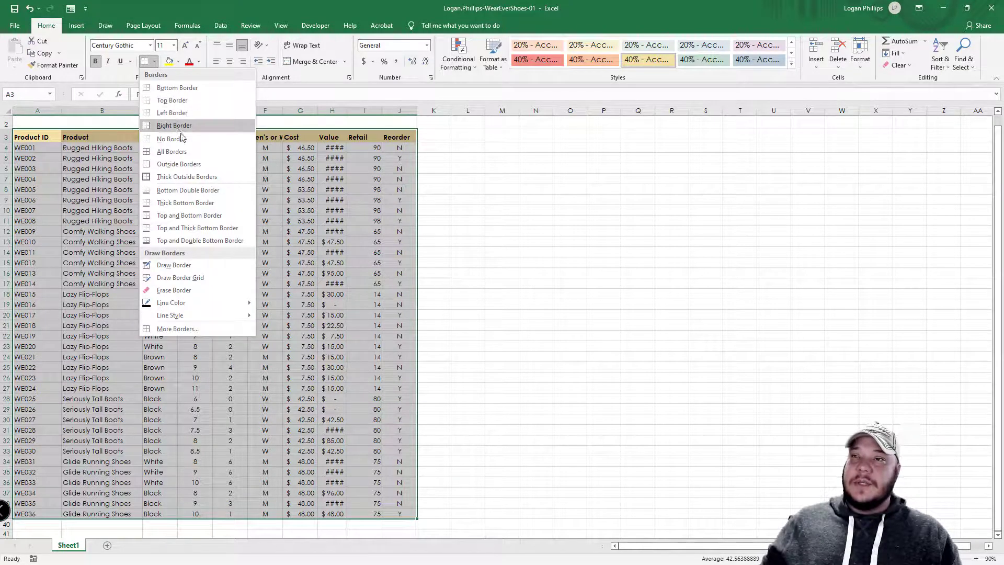
click(195, 150)
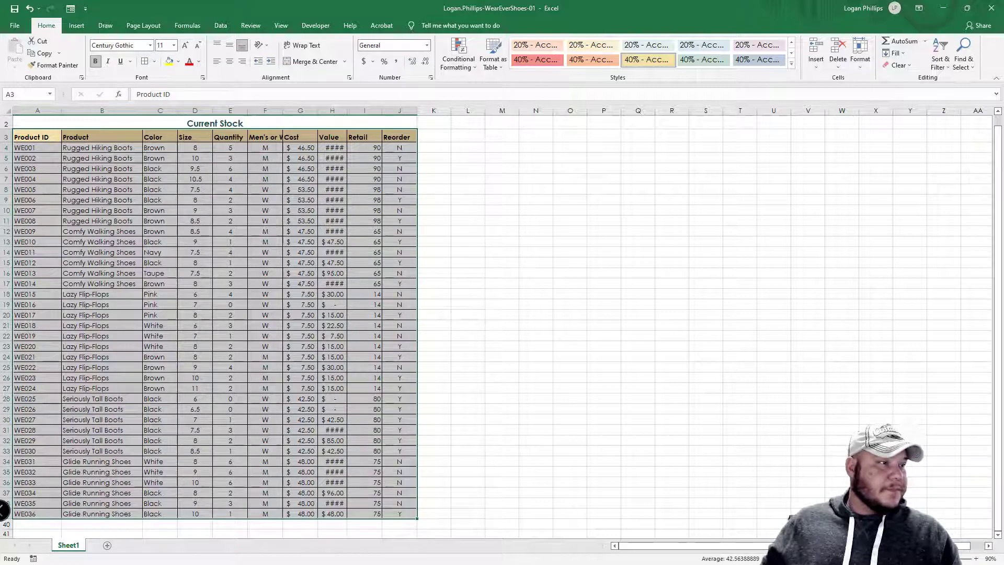
click(32, 137)
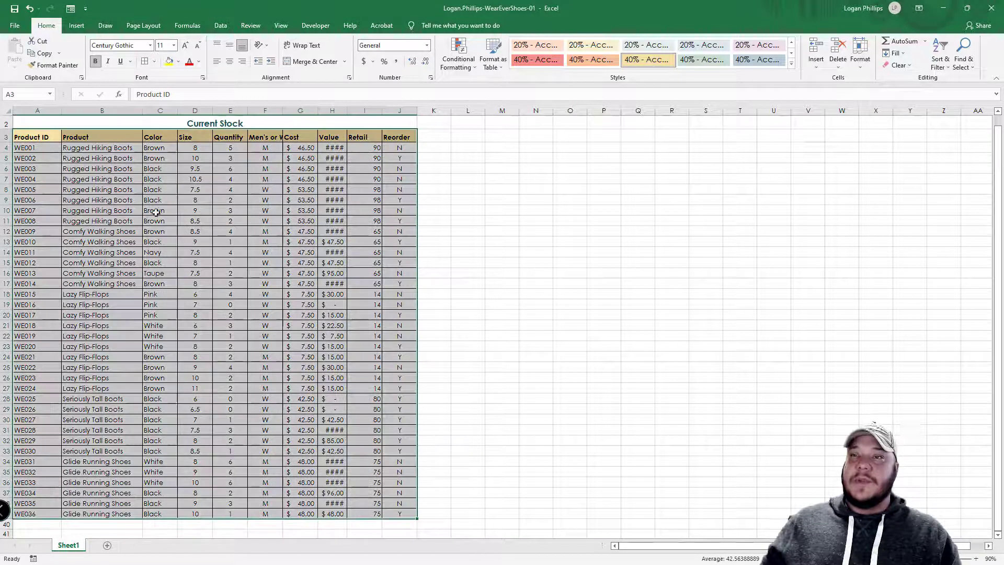
- Set the font size of the whole inventory table, cells A3:J39, to 12
key(ctrl+a)
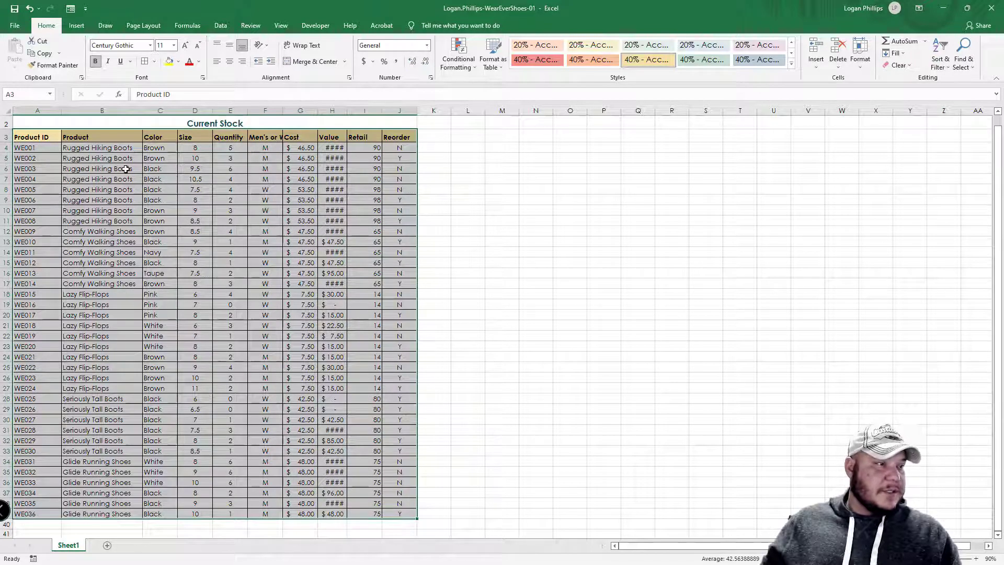
click(174, 46)
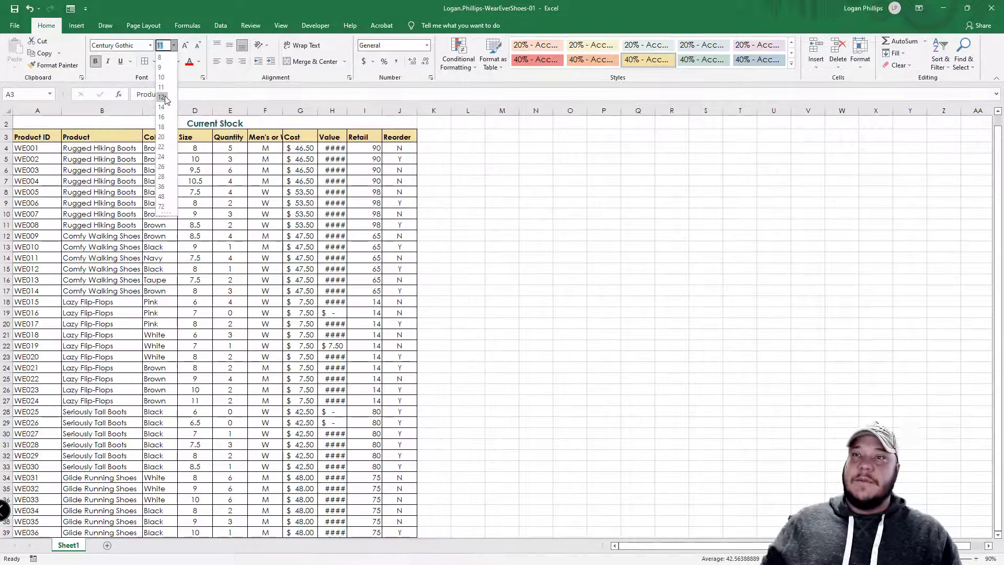
click(162, 98)
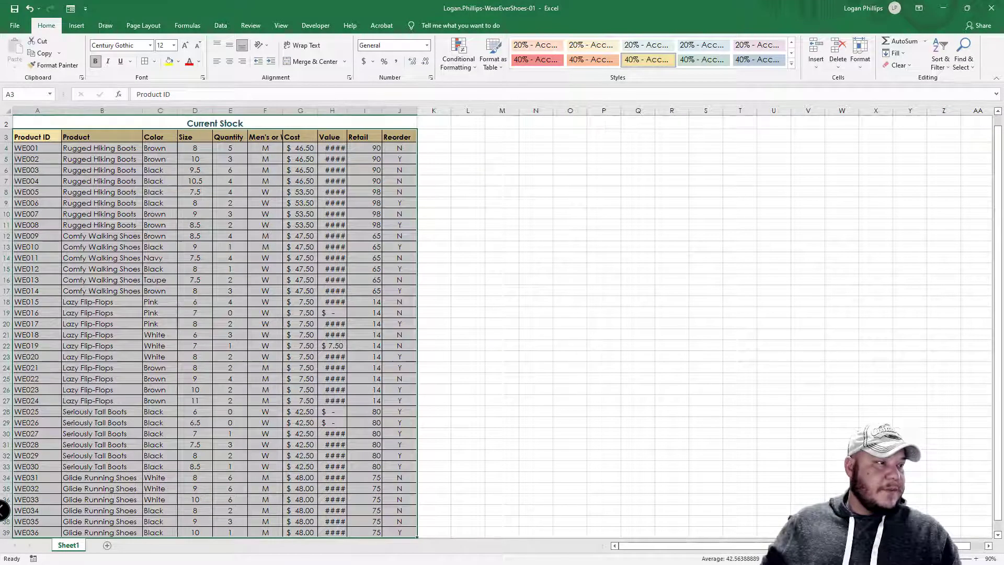
click(36, 137)
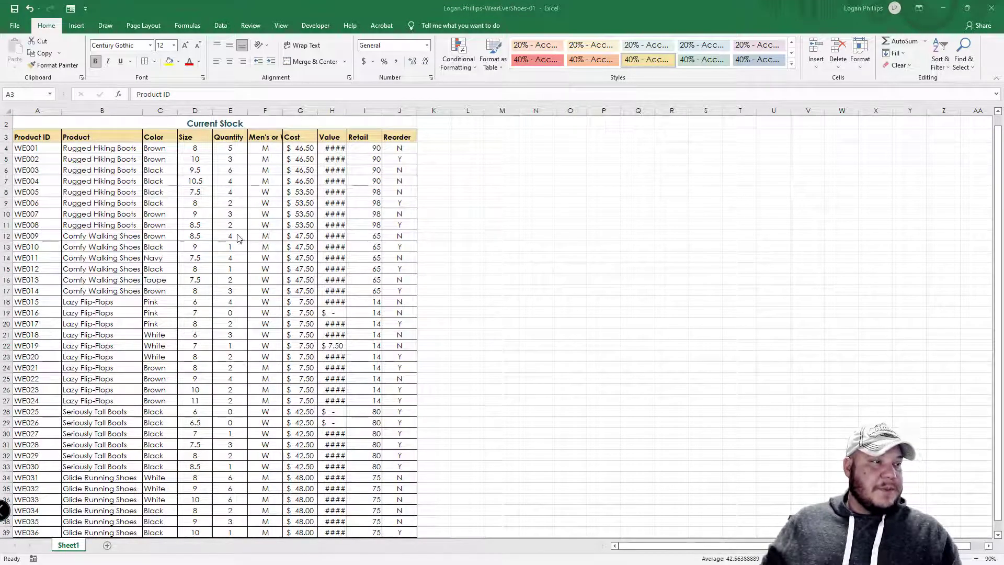
- Increase the indent of the product and color data in cells B4:C39 by one level
key(ctrl+a)
click(115, 148)
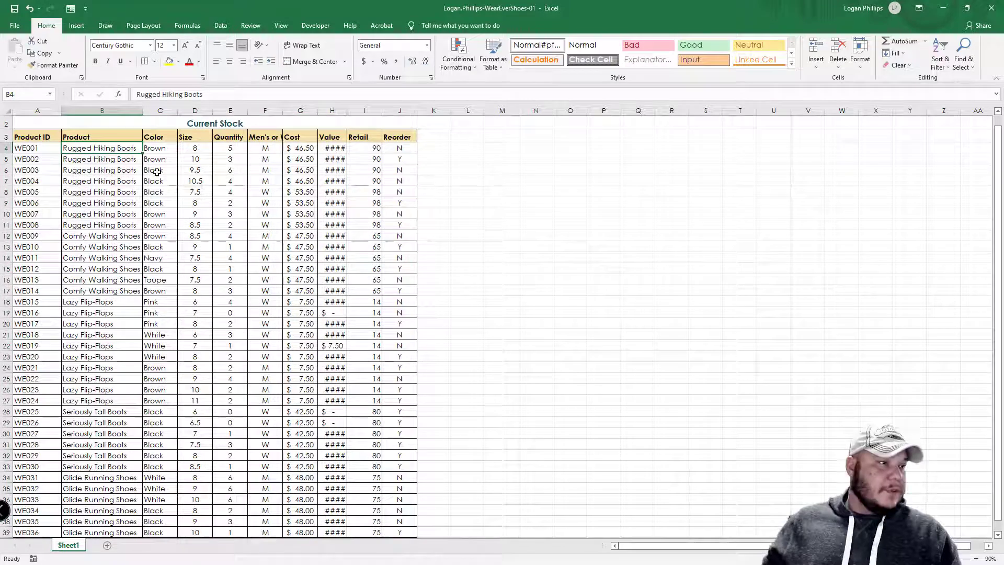
drag(115, 148, 157, 172)
key(ctrl+shift+Down)
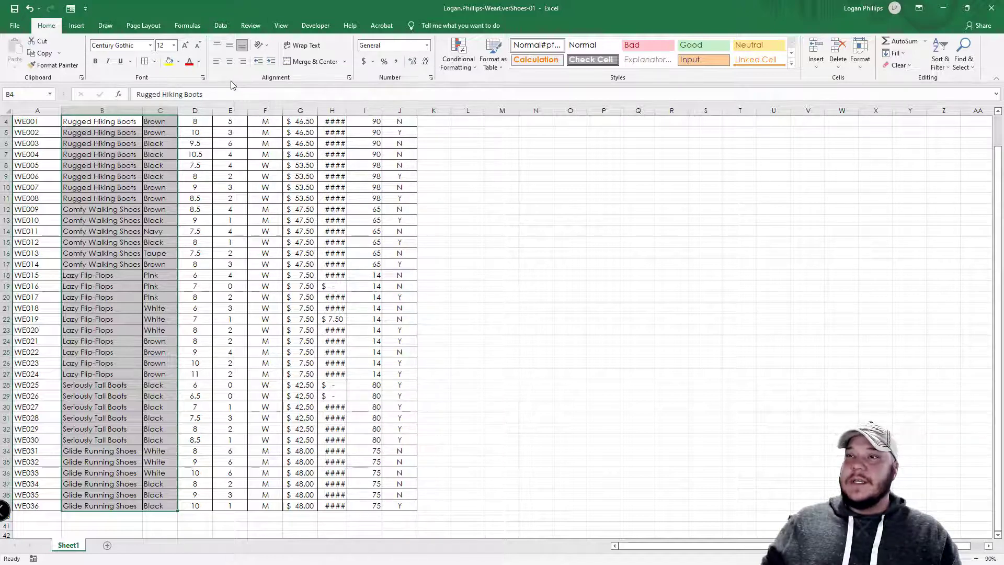
click(271, 63)
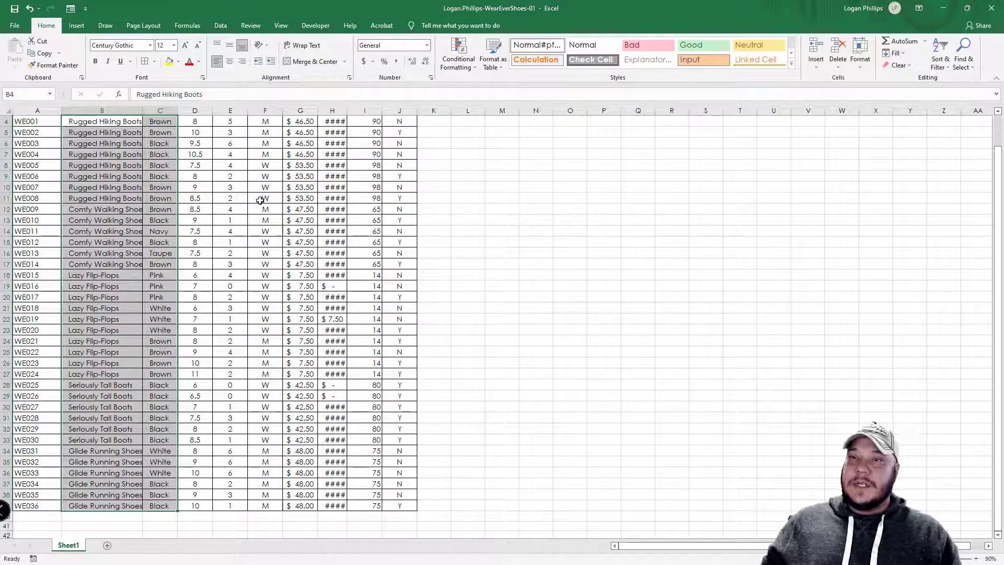
click(3, 510)
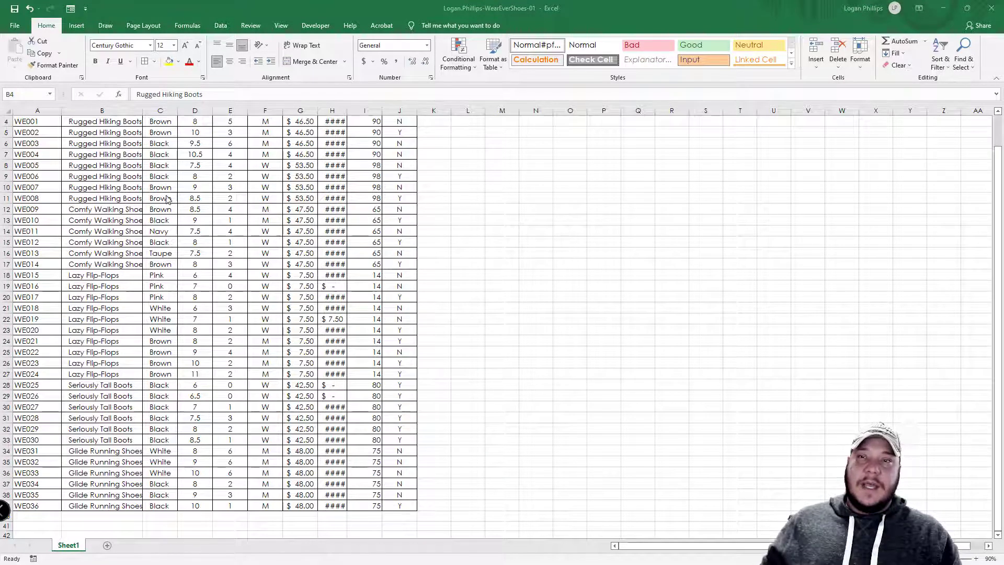
- AutoFit the widths of columns A through J to their contents
scroll(151, 332, up, 1)
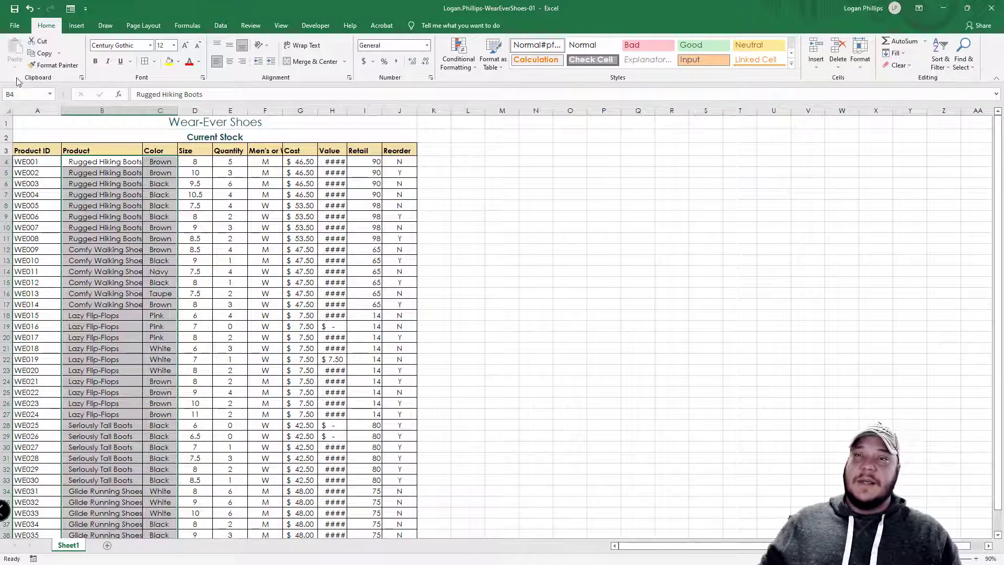
click(39, 110)
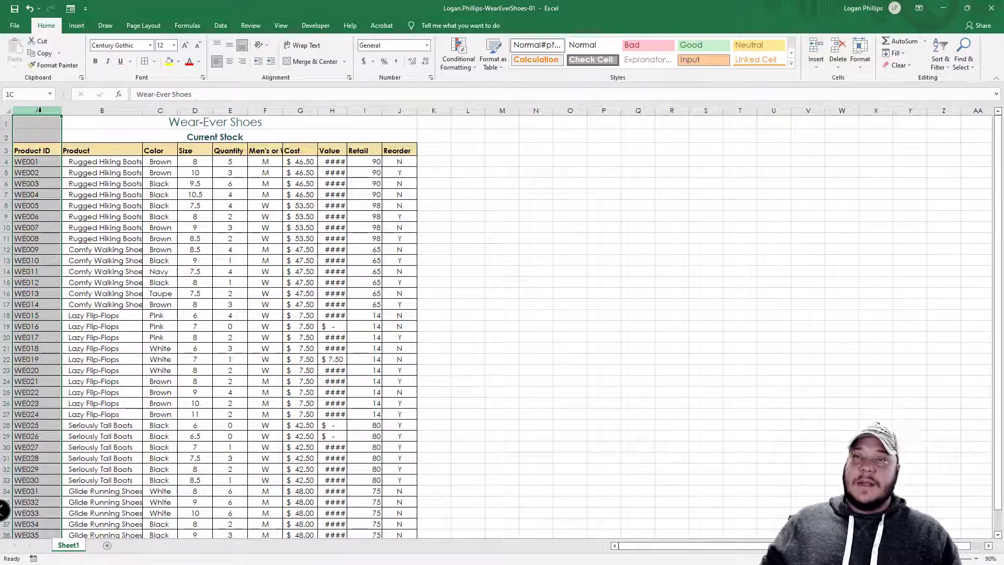
drag(39, 110, 399, 110)
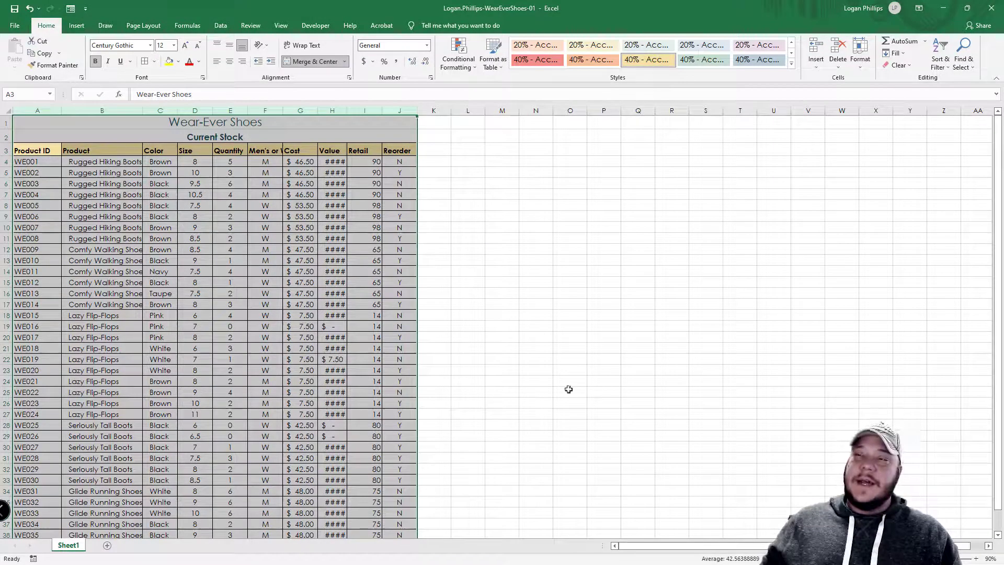
double_click(416, 110)
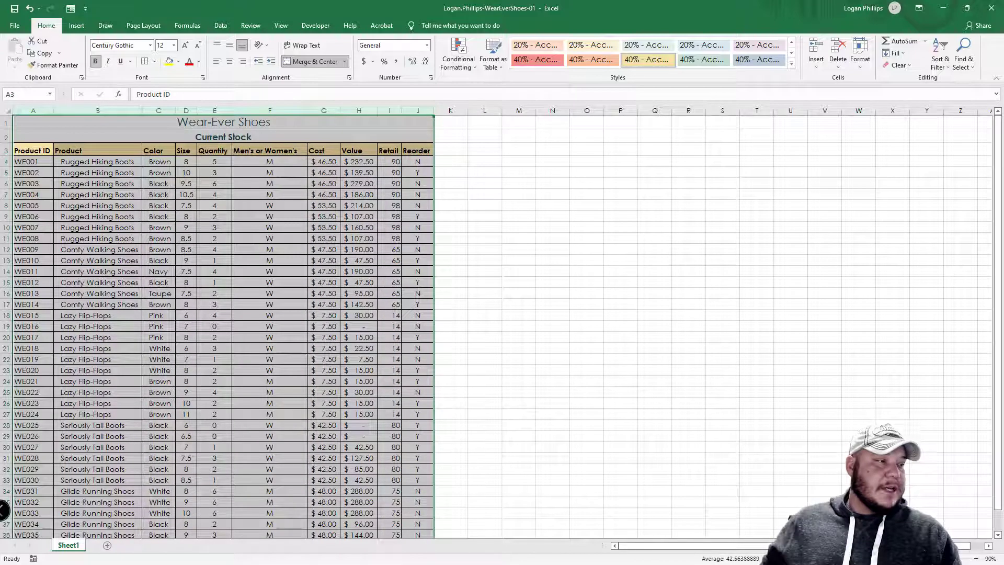
click(33, 151)
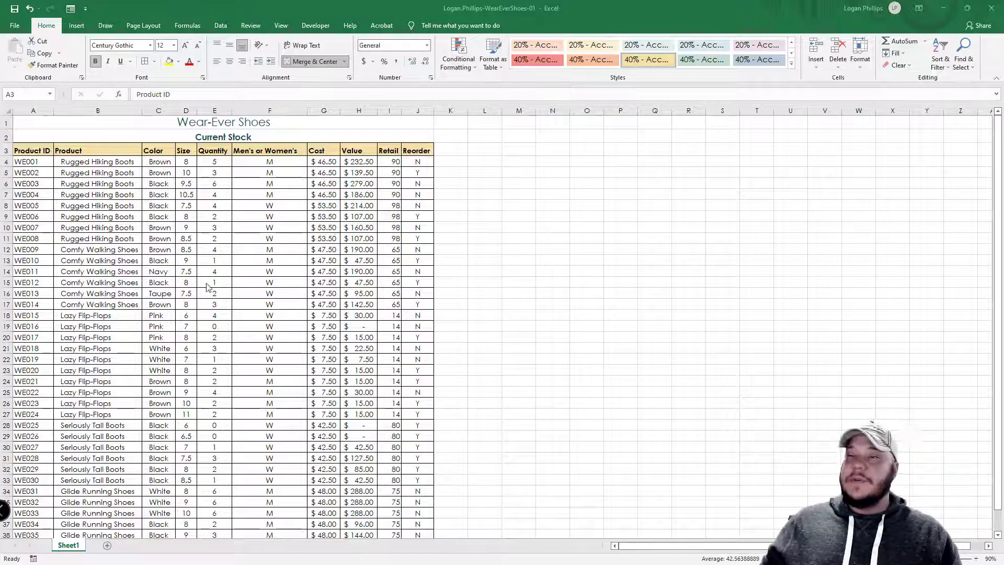
- Center the column headings in row 3 horizontally
key(ctrl+a)
click(6, 150)
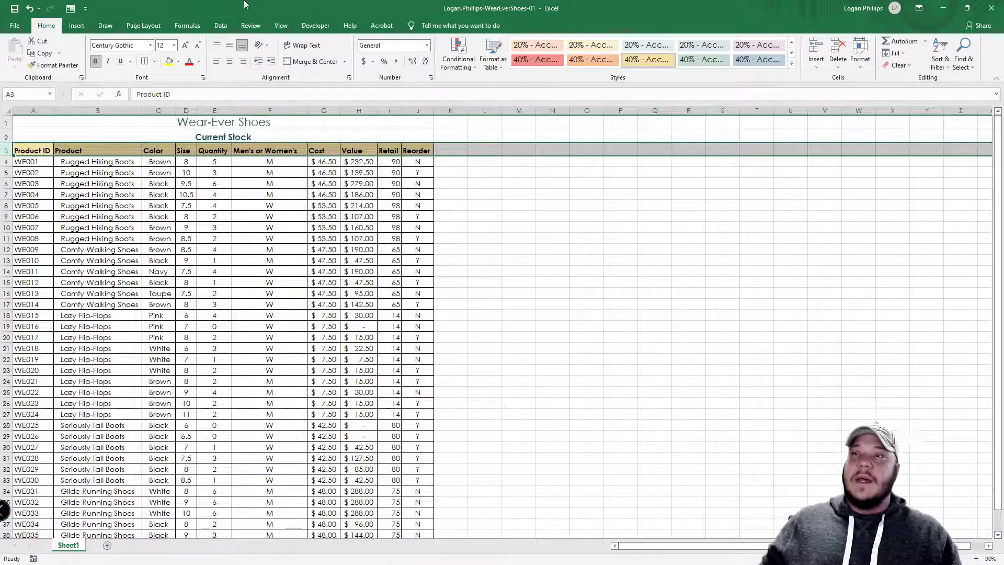
click(229, 61)
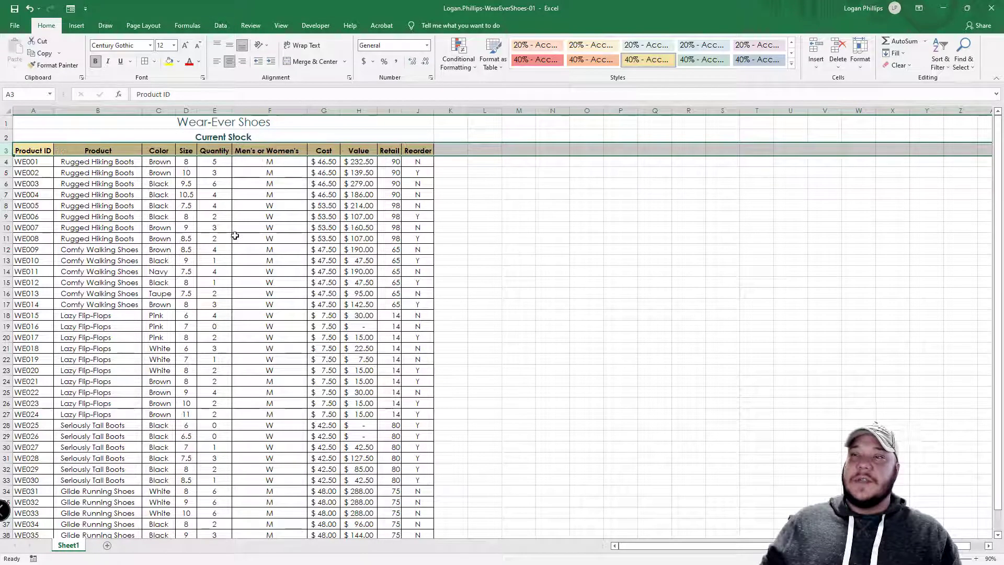
click(204, 235)
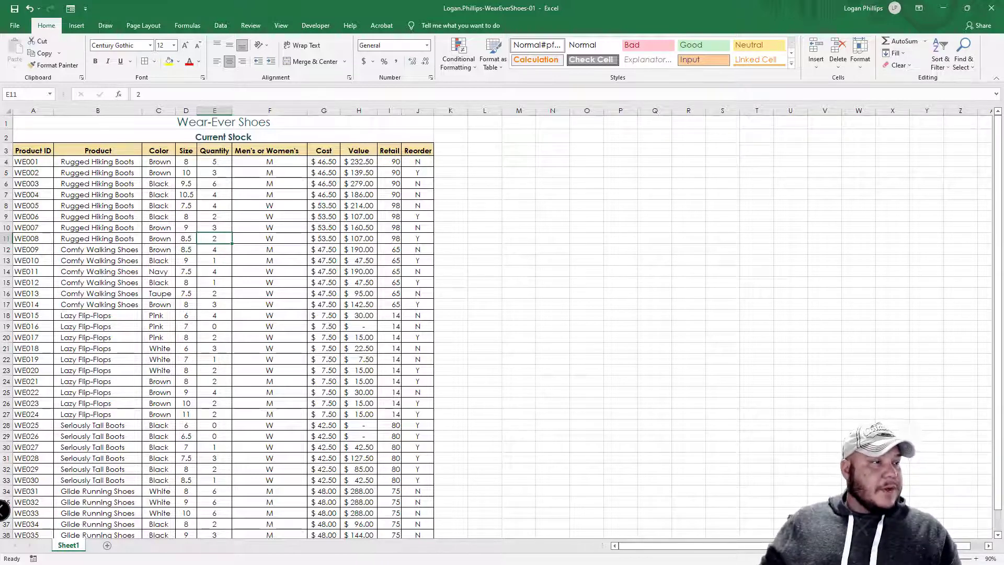
- Insert a new column before the Product column and enter the heading "Disc?" in cell B3
click(97, 111)
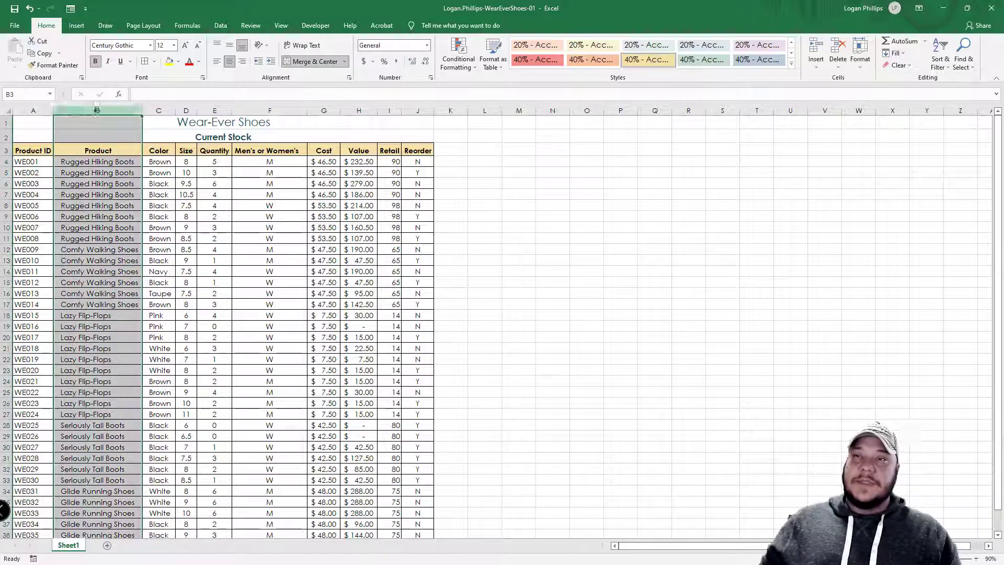
right_click(97, 109)
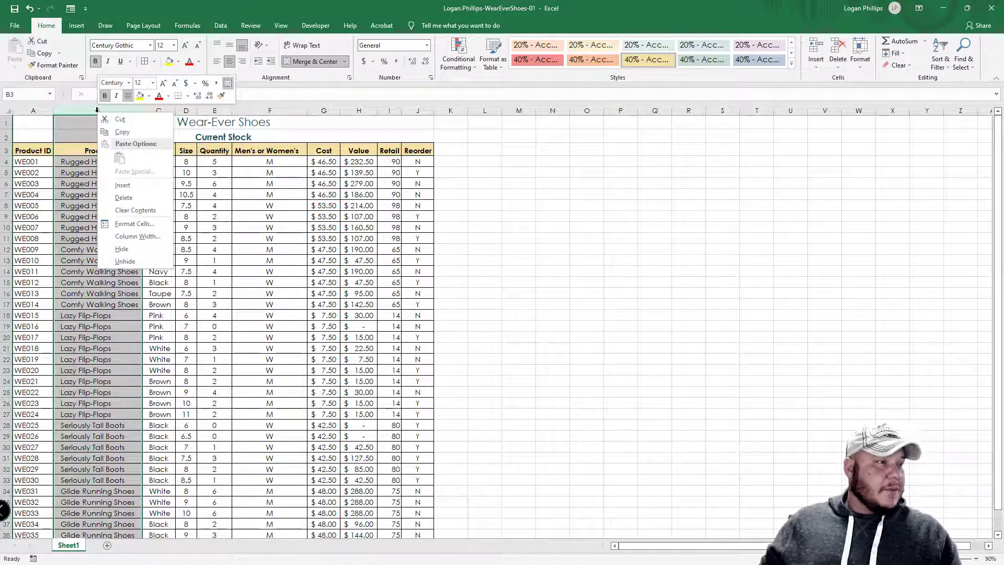
click(136, 184)
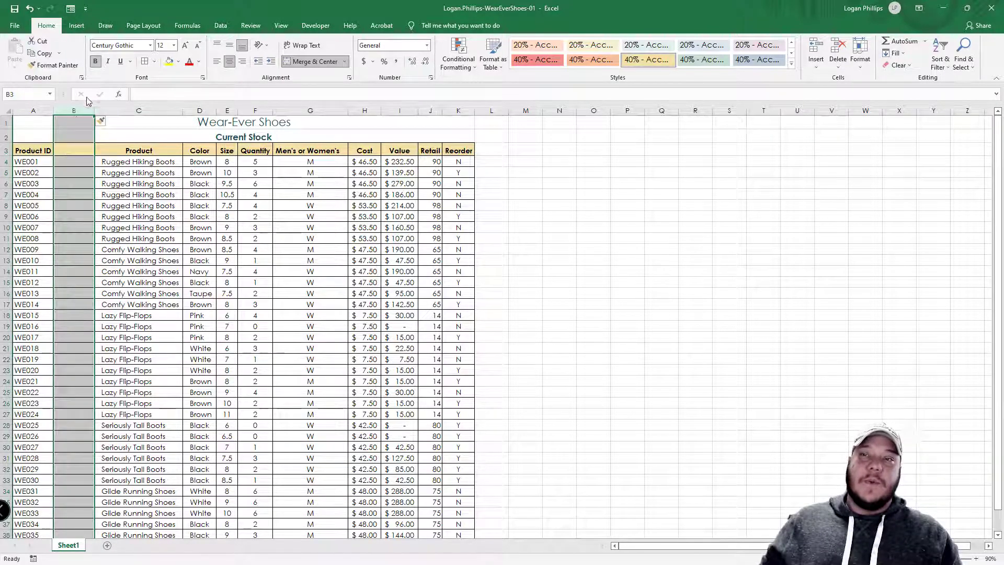
click(74, 151)
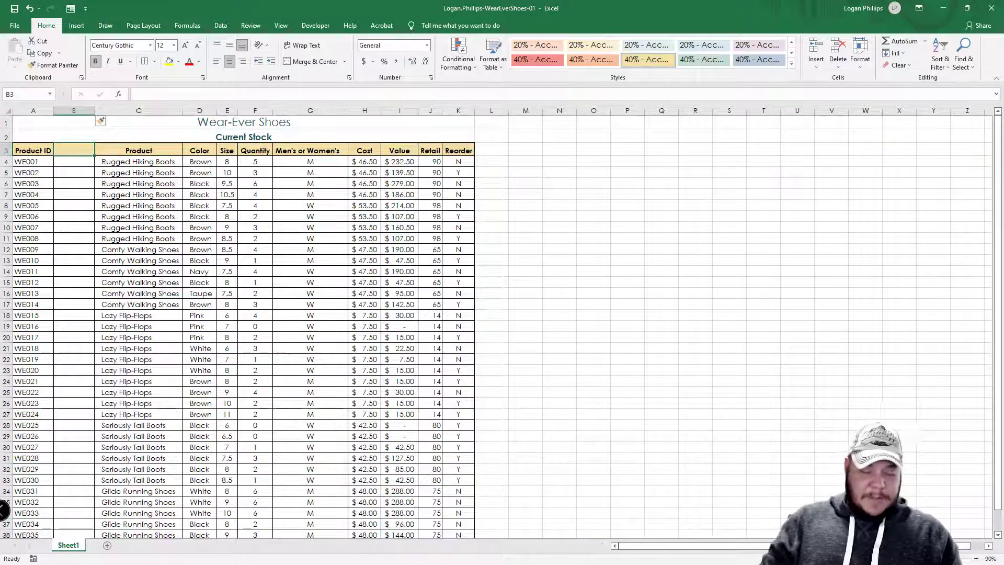
text(Disc)
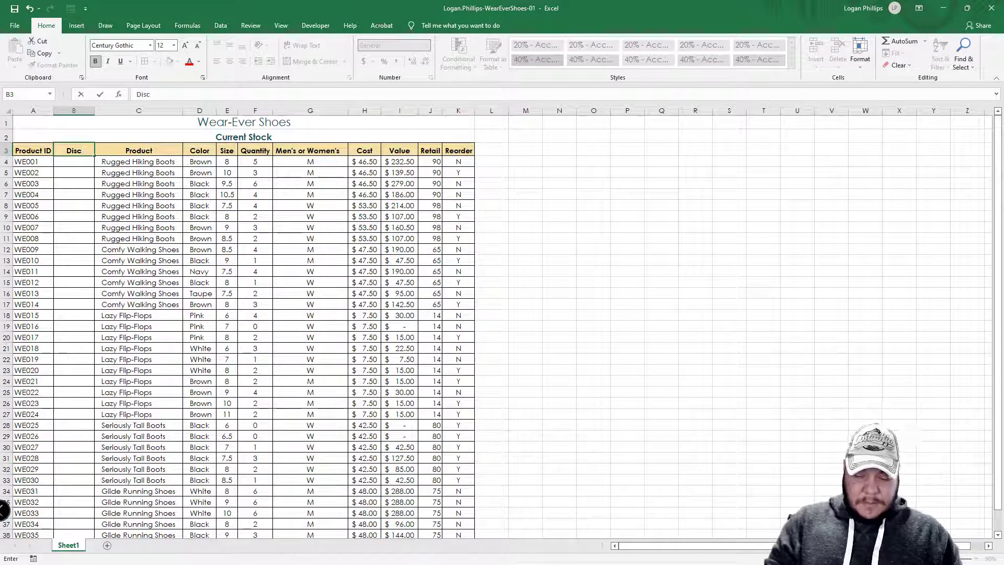
text(?)
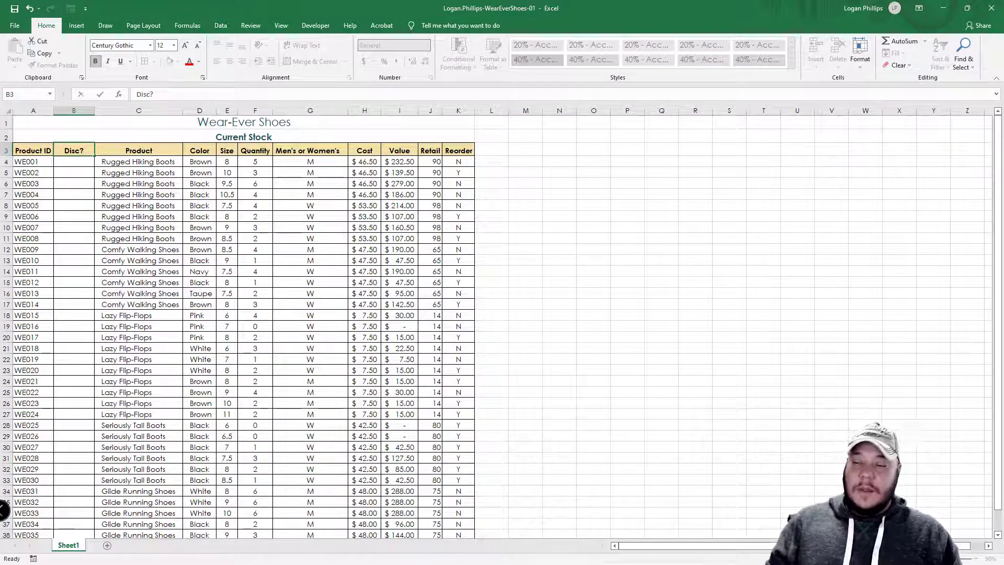
key(Return)
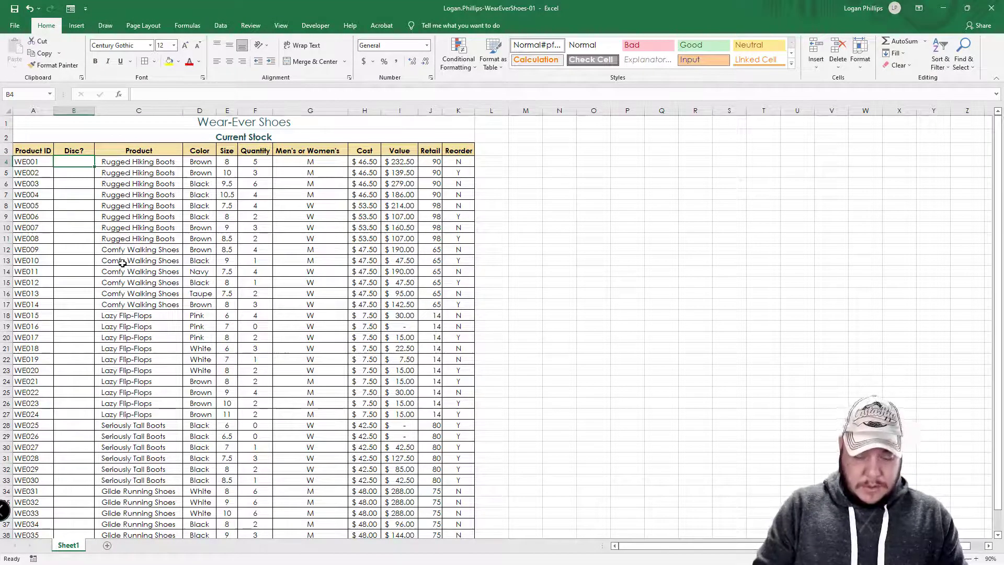
- Enter No, No and Yes in cells B4, B5 and B6 under the Disc? heading
text(No)
key(Return)
text(NO)
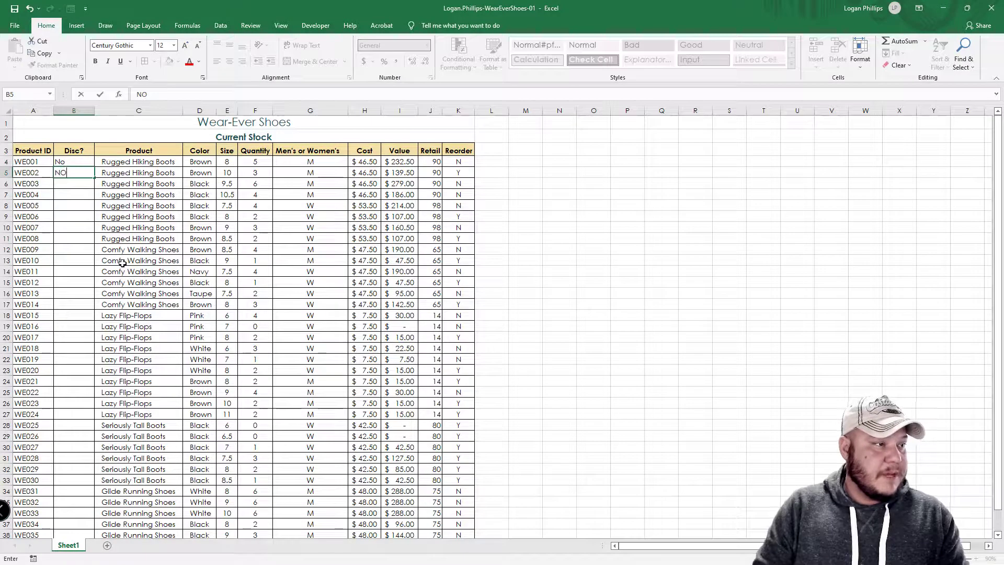
key(Return)
text(Yes)
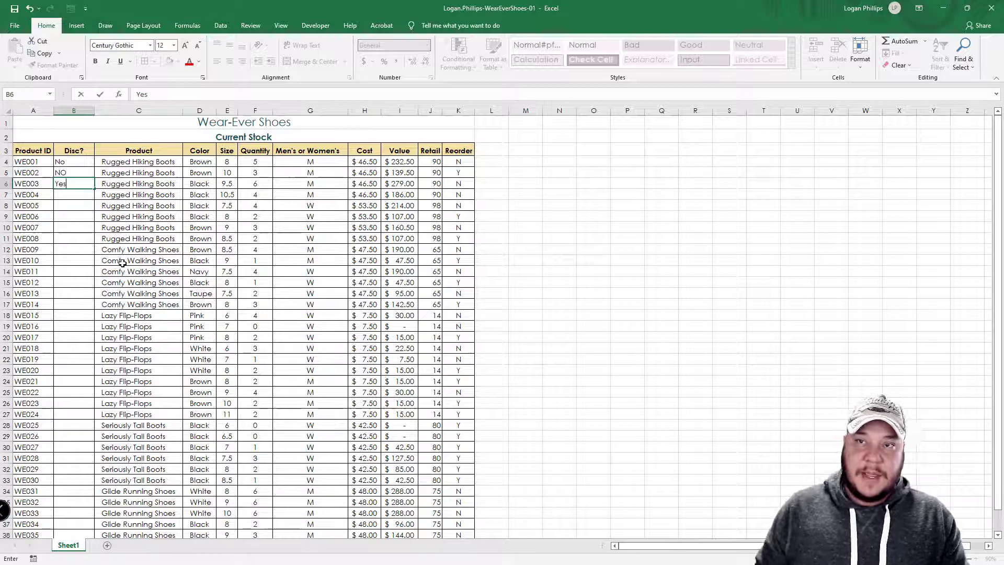
key(Up)
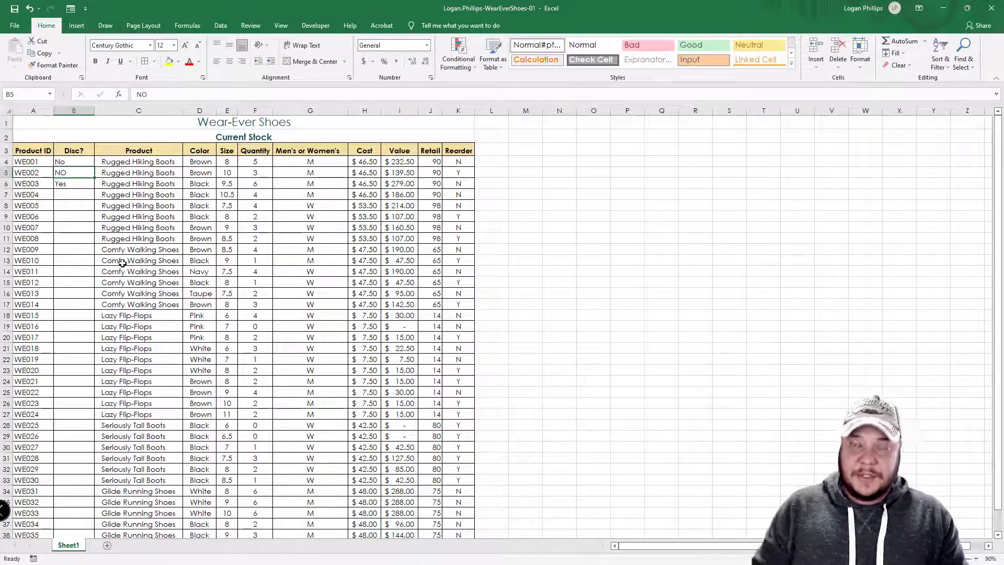
text(No)
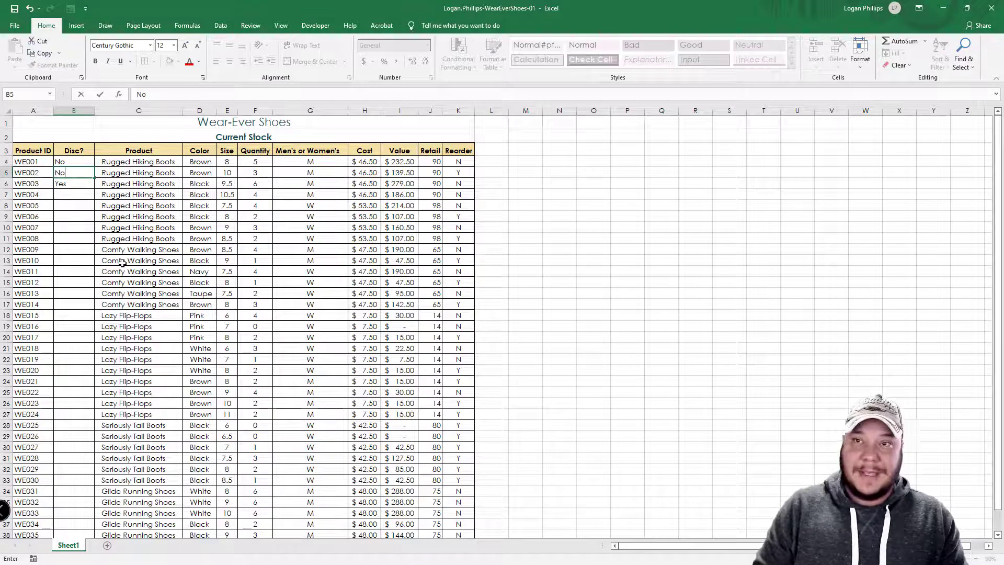
key(Return)
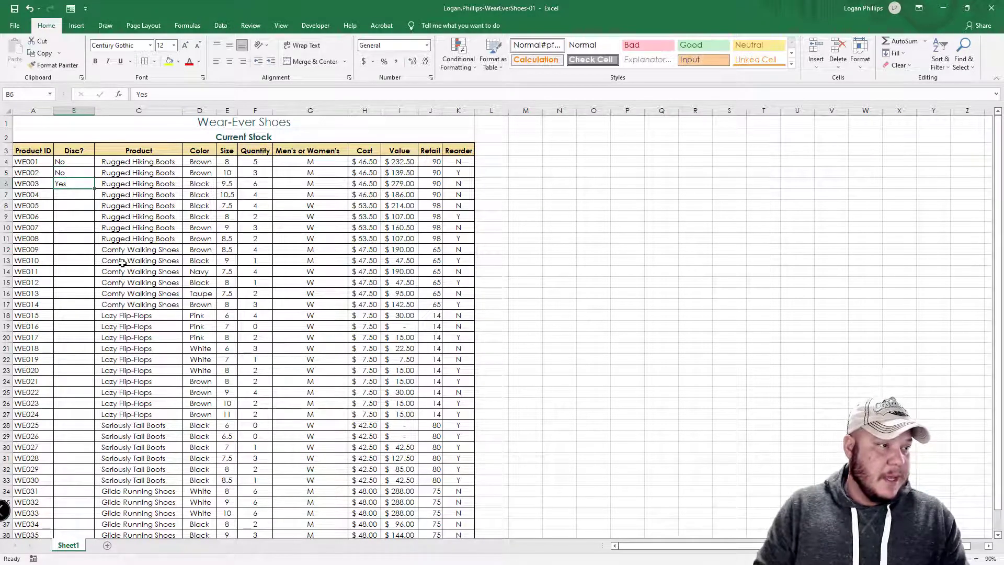
key(Return)
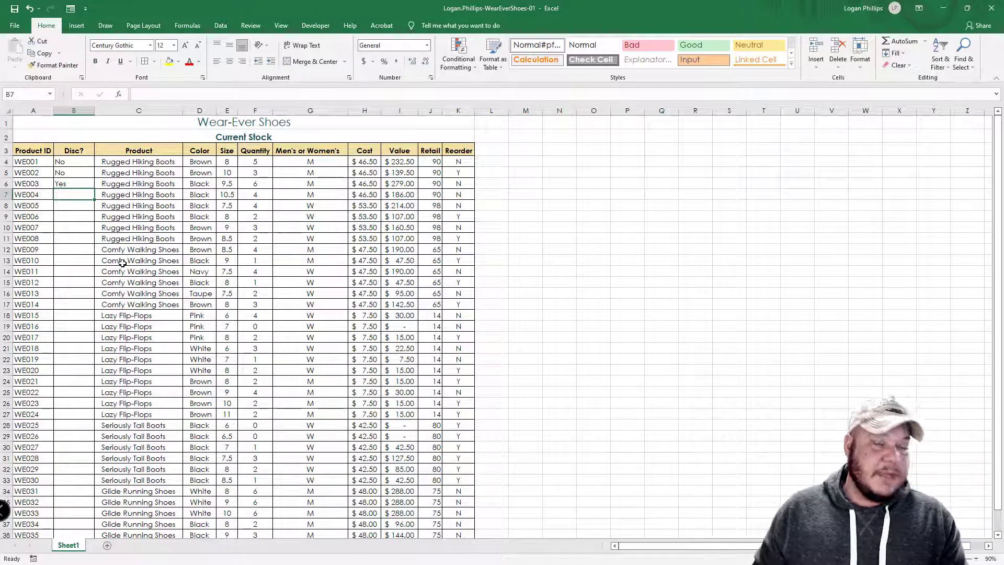
key(Up)
key(Up)
key(Up)
key(shift+Down)
key(shift+Down)
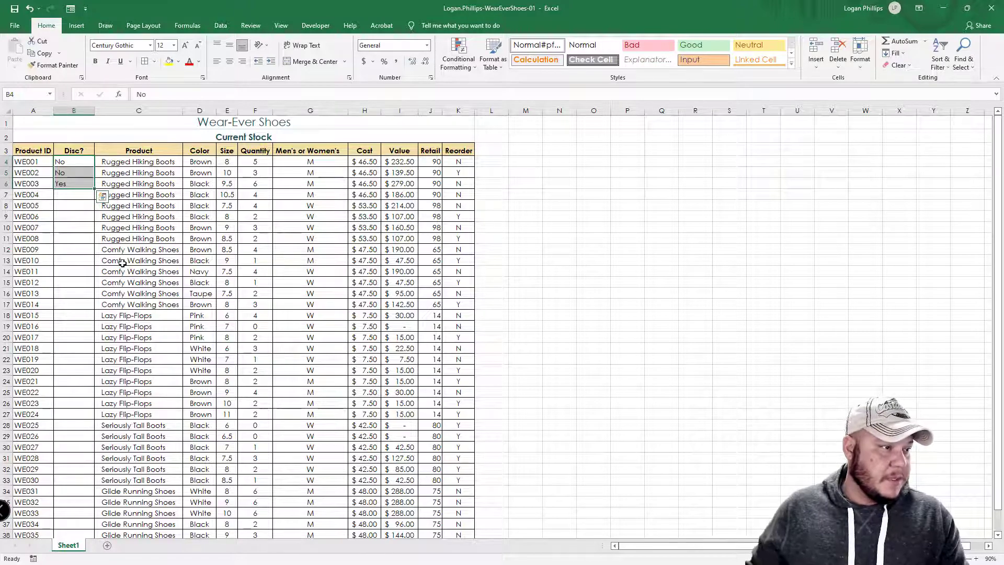
click(102, 197)
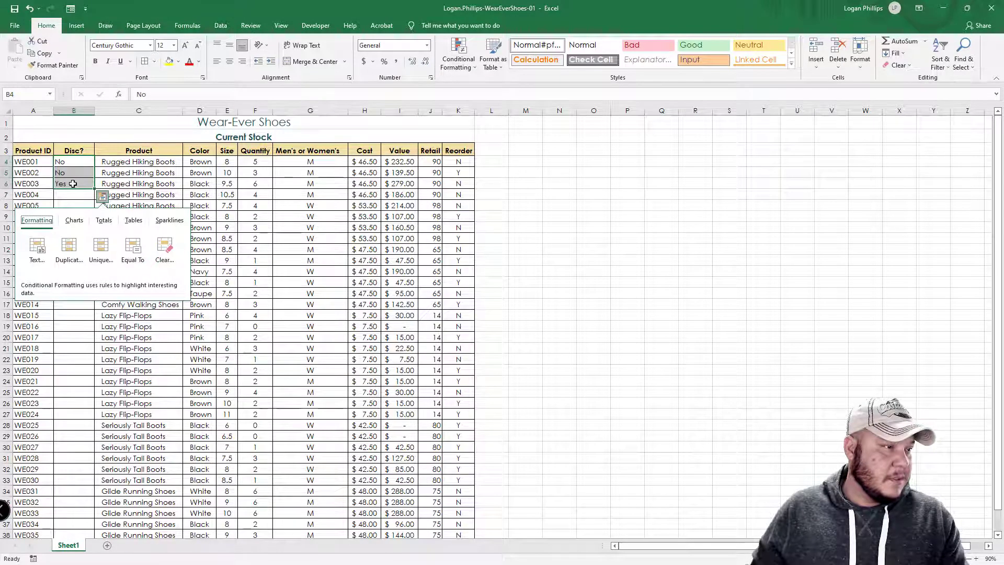
key(Escape)
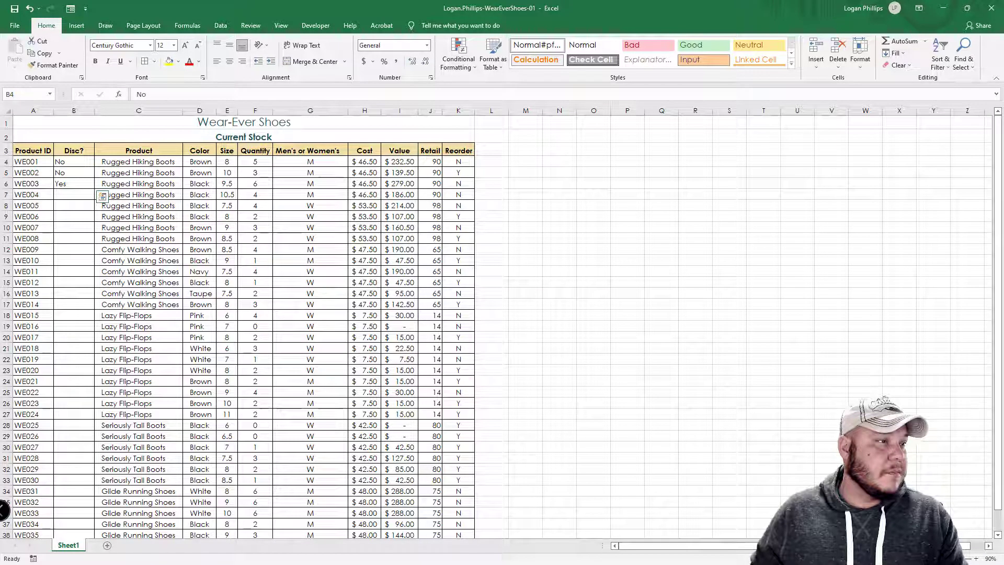
- Indent the Disc? entries in cells B4:B6 by two levels and fill their pattern down the column to the table's last row
click(63, 164)
drag(67, 161, 71, 186)
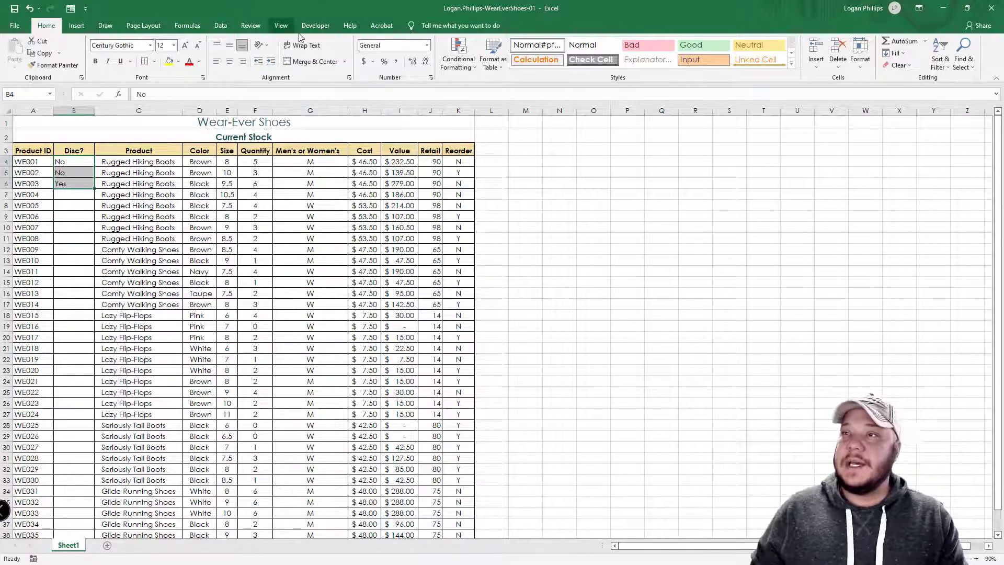
click(271, 62)
click(271, 62)
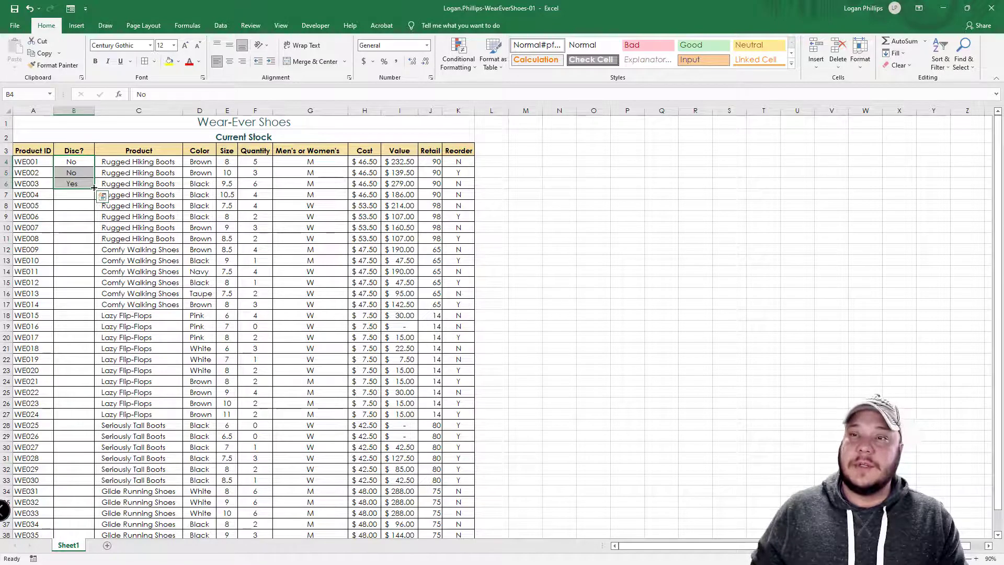
double_click(93, 187)
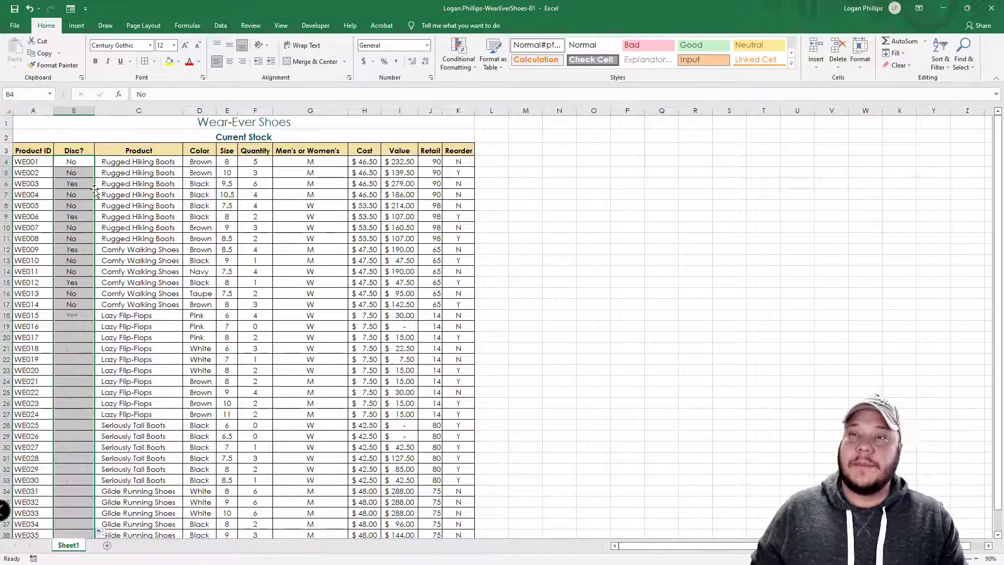
scroll(78, 219, down, 6)
scroll(78, 221, up, 6)
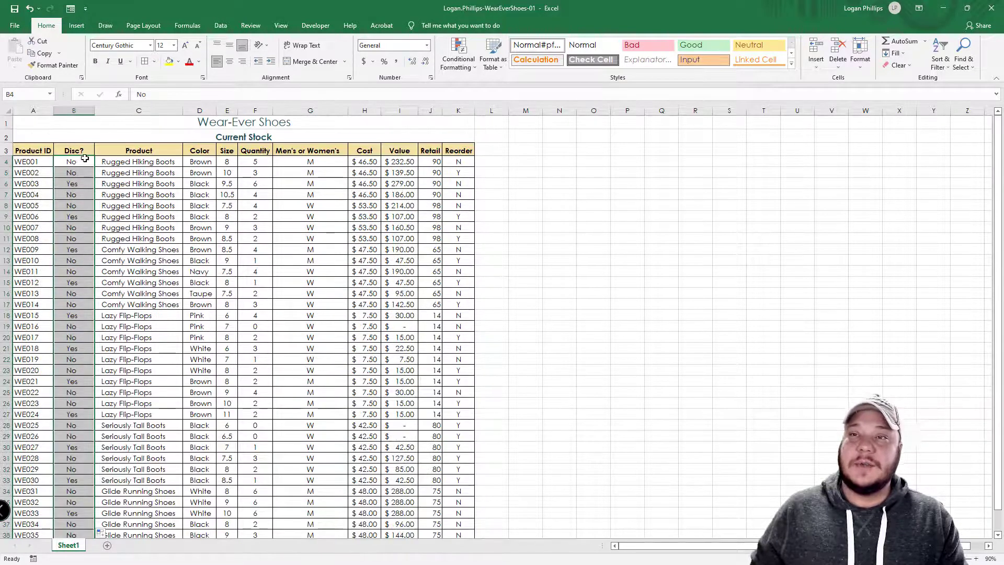
click(2, 510)
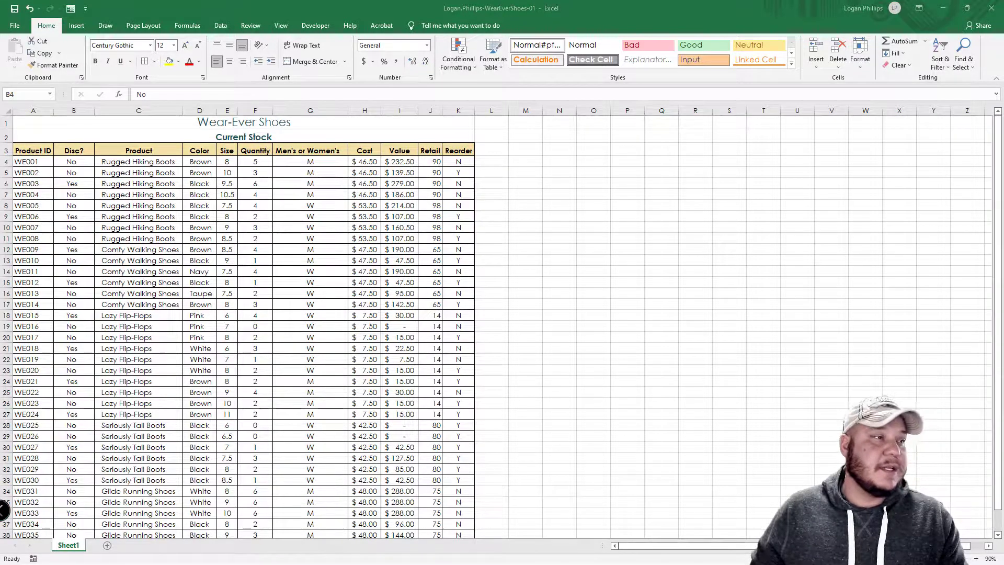
- Center the product IDs in cells A4:A39 horizontally
click(29, 162)
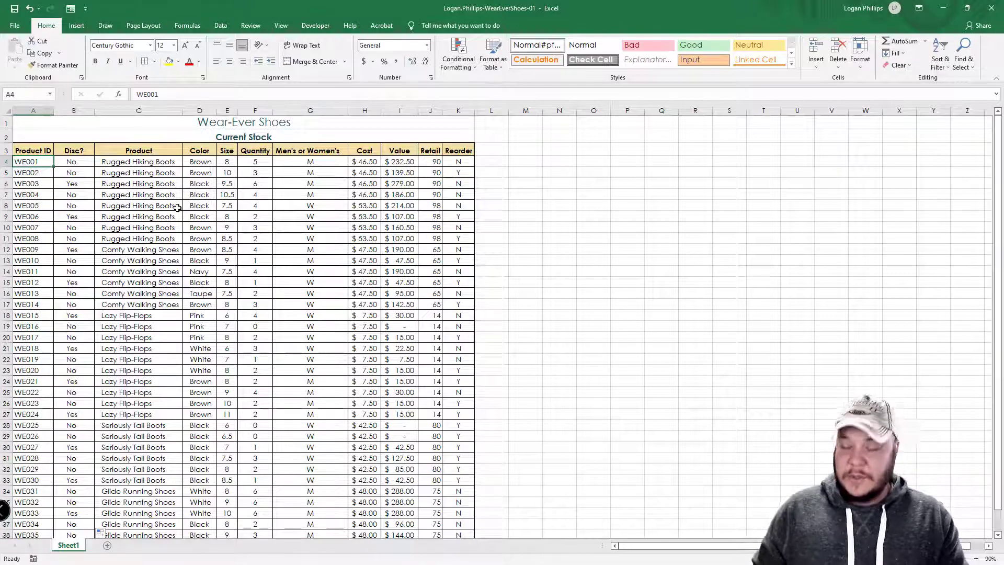
key(shift+Down)
key(shift+Down)
key(shift+Down)
key(shift+Down)
key(shift+Down)
key(shift+Down)
key(shift+Down)
key(shift+Down)
key(shift+Down)
key(shift+Down)
key(shift+Down)
key(shift+Down)
key(shift+Down)
key(shift+Down)
key(shift+Down)
key(shift+Down)
key(shift+Down)
key(shift+Down)
key(shift+Down)
key(shift+Down)
key(shift+Down)
key(shift+Down)
key(shift+Down)
key(shift+Down)
key(shift+Down)
key(shift+Down)
key(shift+Down)
key(shift+Down)
key(shift+Down)
key(shift+Down)
key(shift+Down)
key(shift+Down)
key(shift+Down)
key(shift+Down)
key(shift+Down)
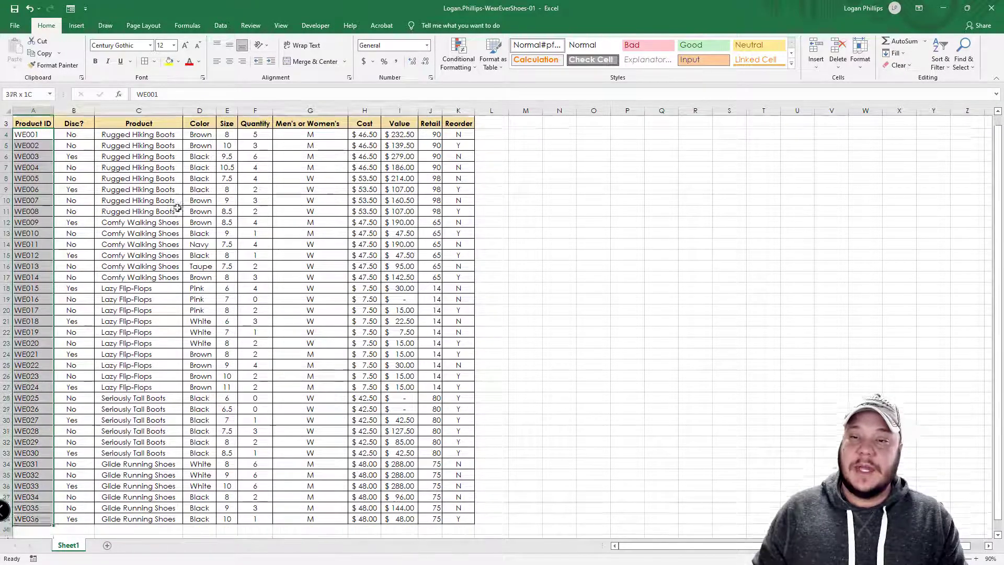
key(shift+Up)
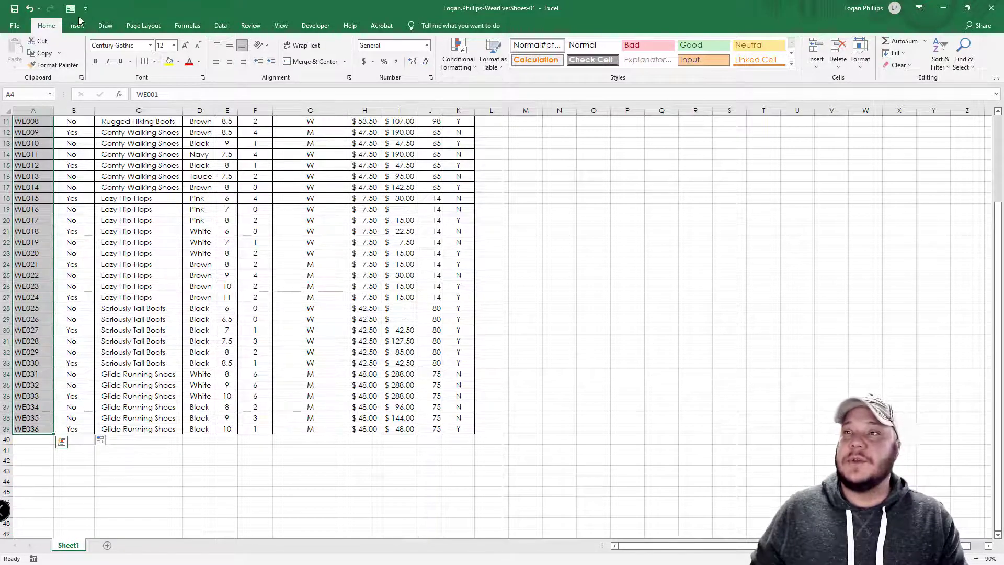
click(229, 62)
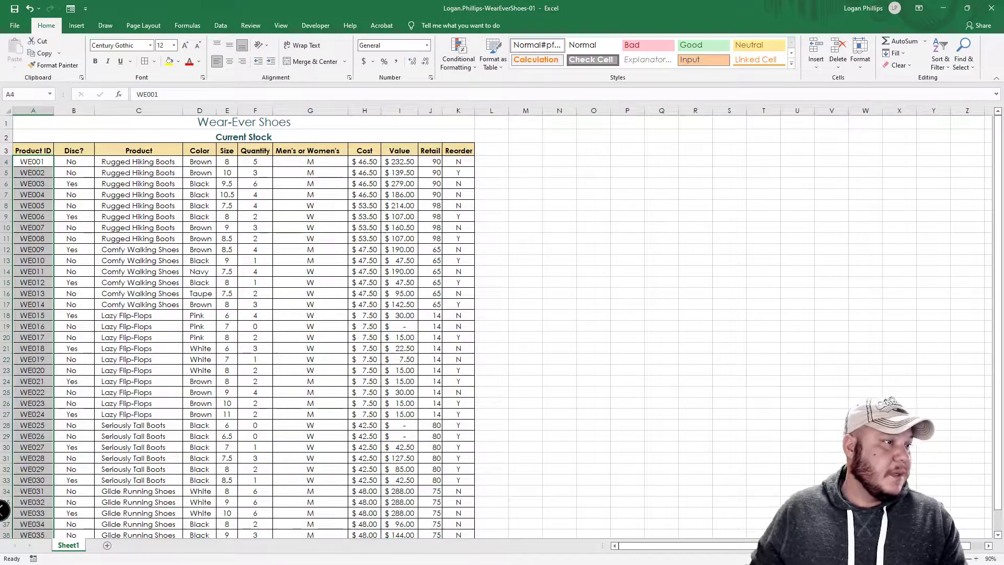
- Return to cell A1 and rename the Sheet1 worksheet as Inventory
click(33, 162)
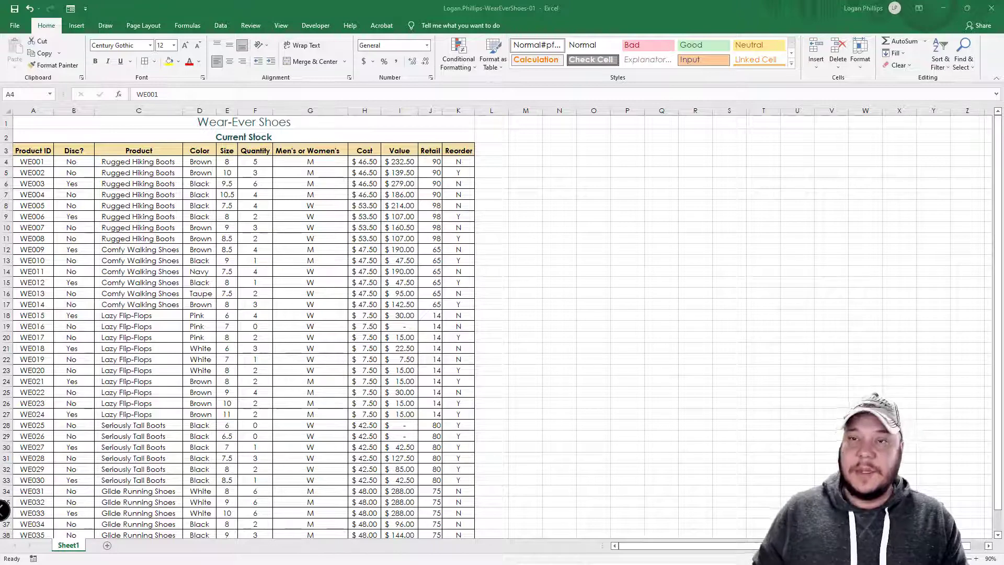
key(ctrl+shift+Down)
key(ctrl+Home)
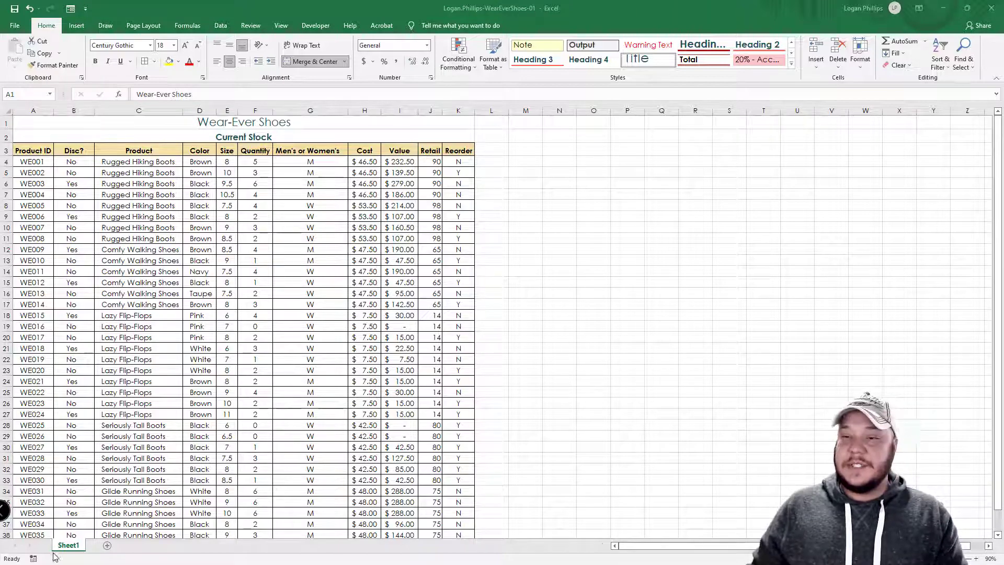
double_click(68, 546)
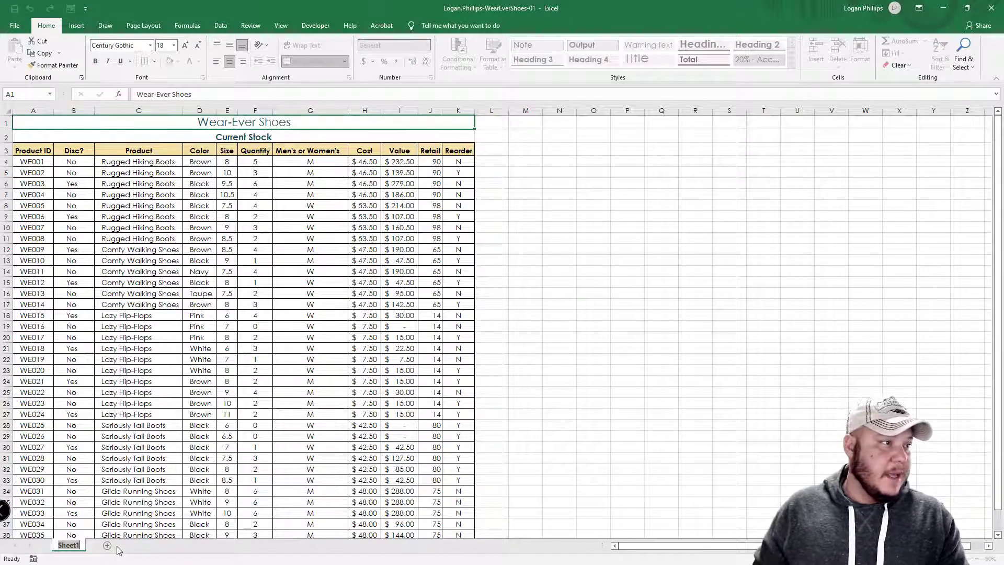
text(Inventory)
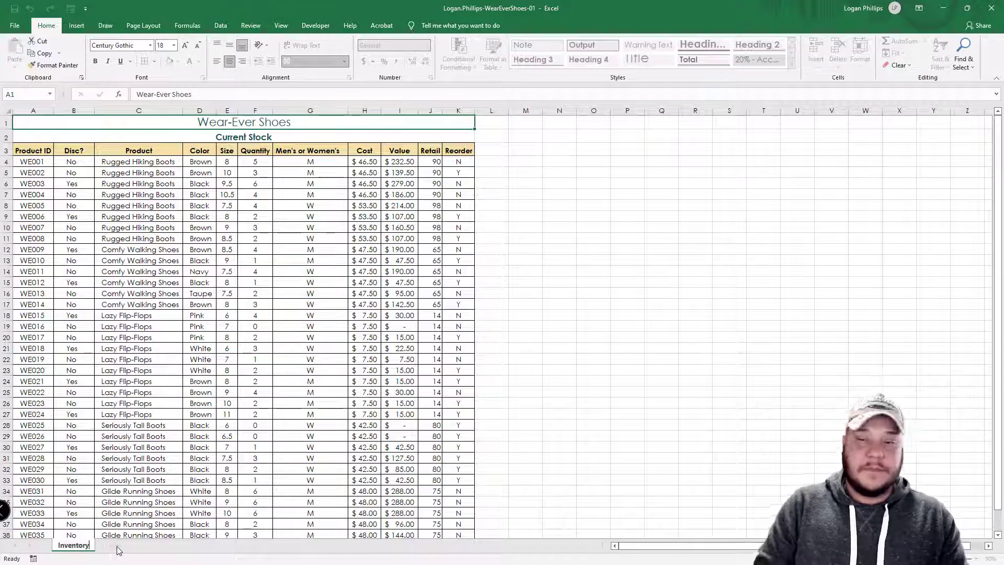
key(Return)
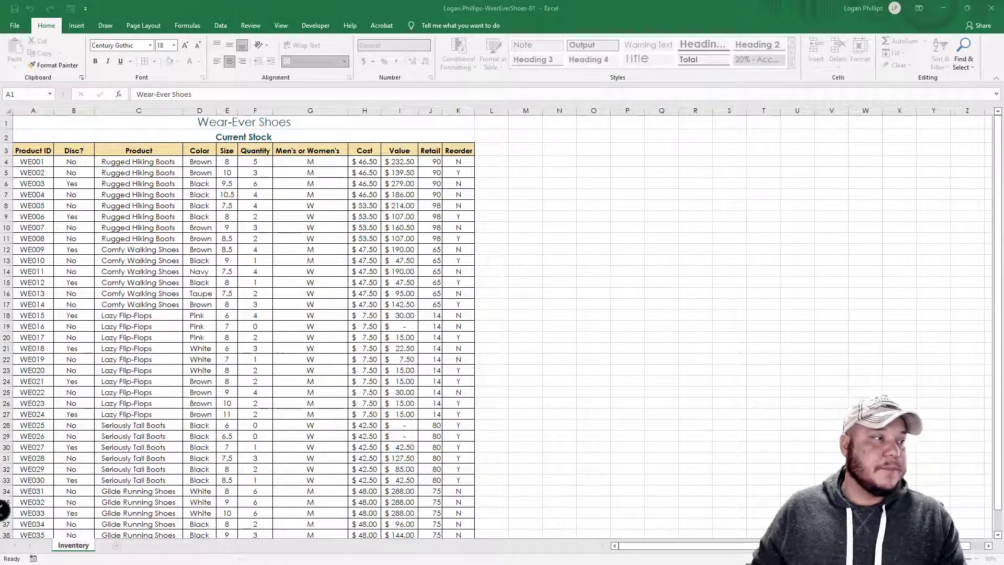
- Replace the title text in merged cell A1 with a period
text(.)
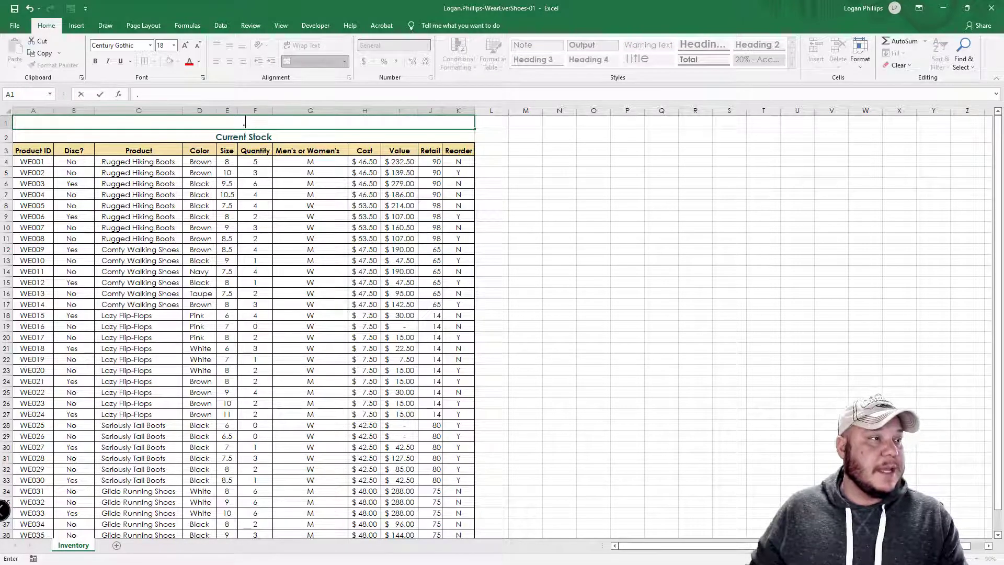
click(494, 381)
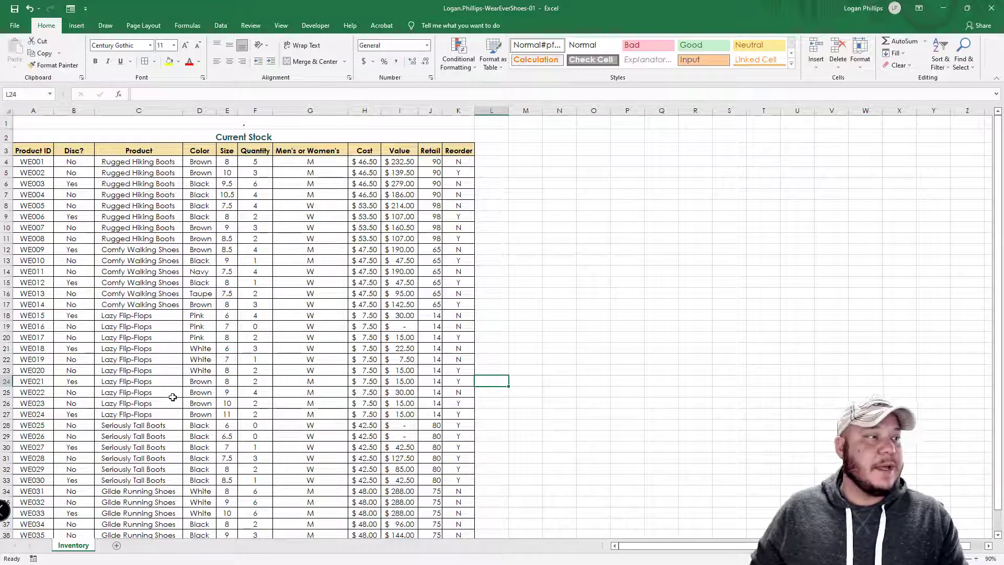
- Switch the worksheet to Page Layout view and look over the pages down to their footer area
click(144, 25)
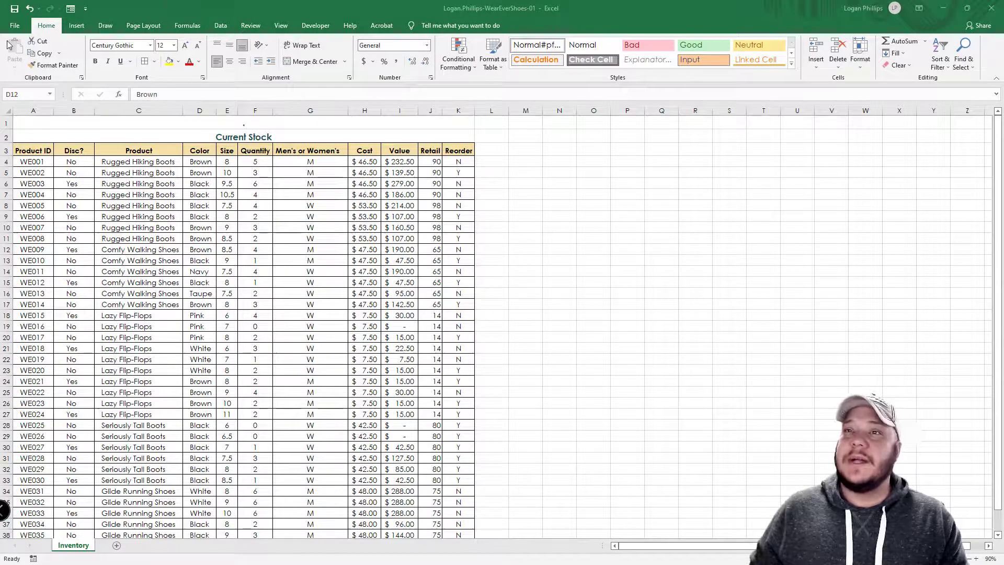
click(281, 25)
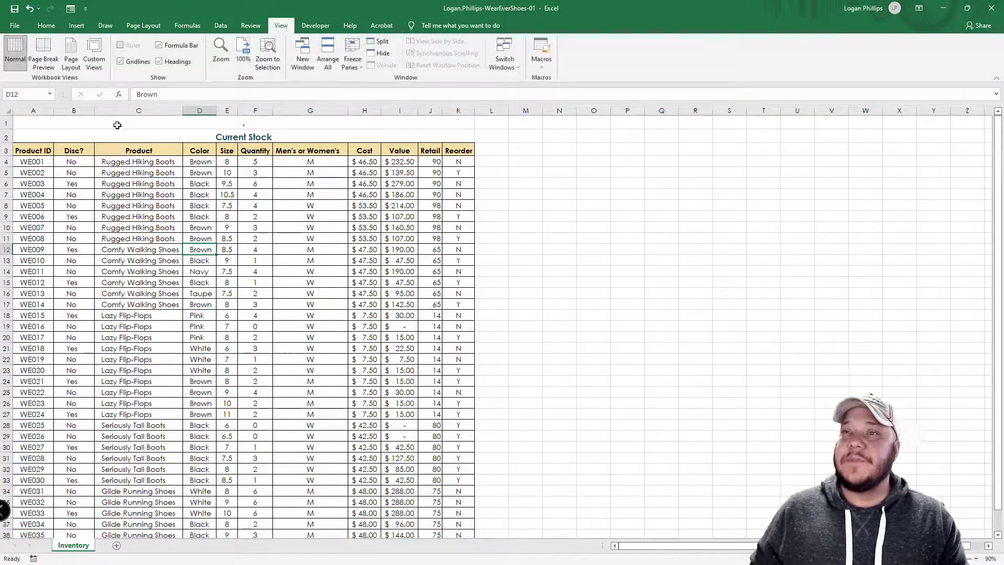
click(71, 53)
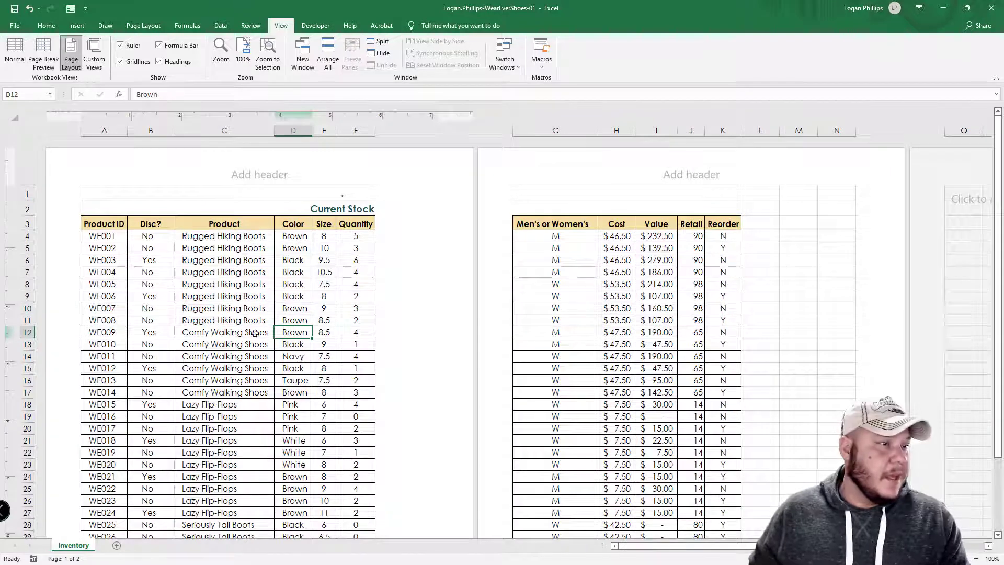
scroll(352, 388, down, 5)
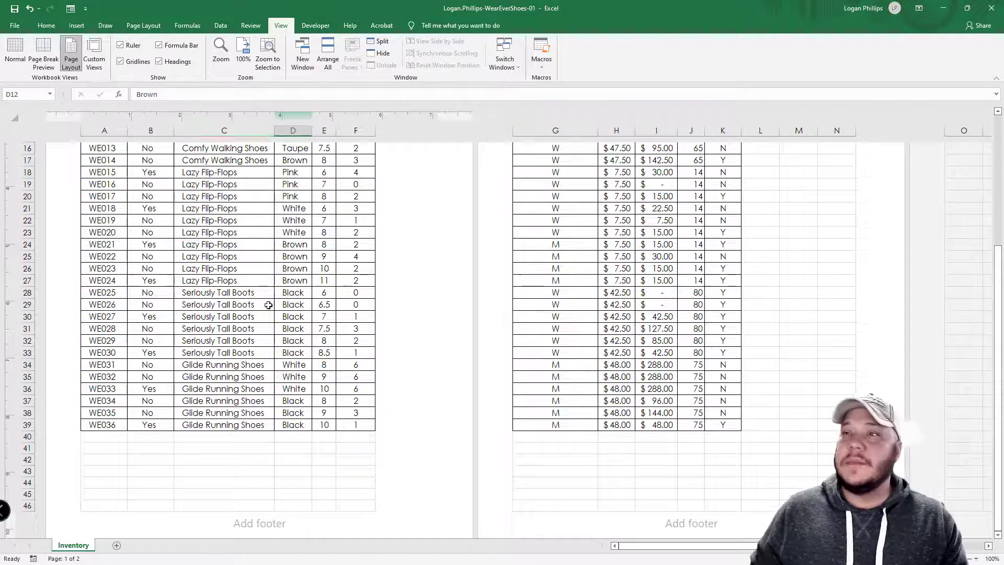
scroll(265, 307, up, 6)
click(247, 169)
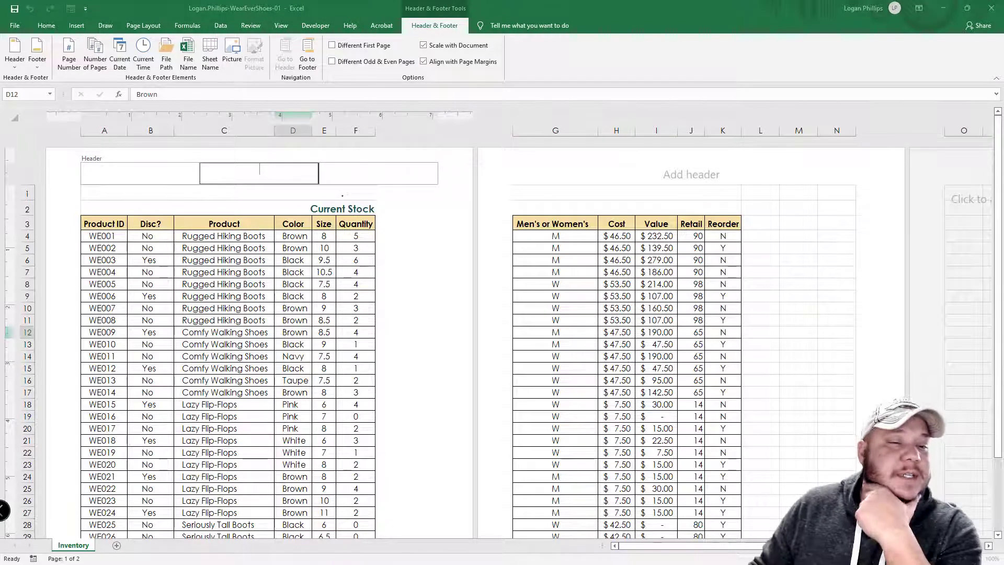
click(307, 59)
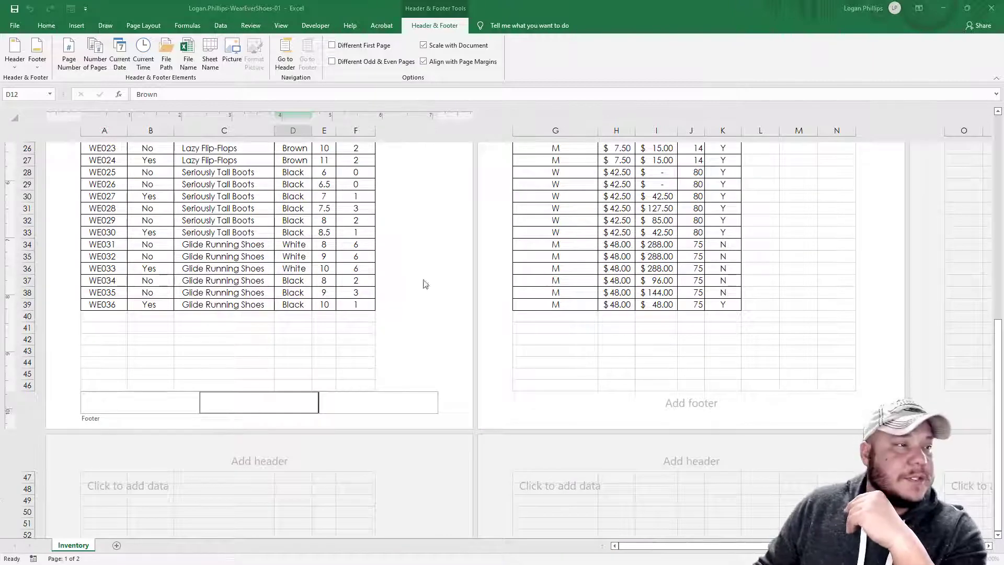
click(329, 352)
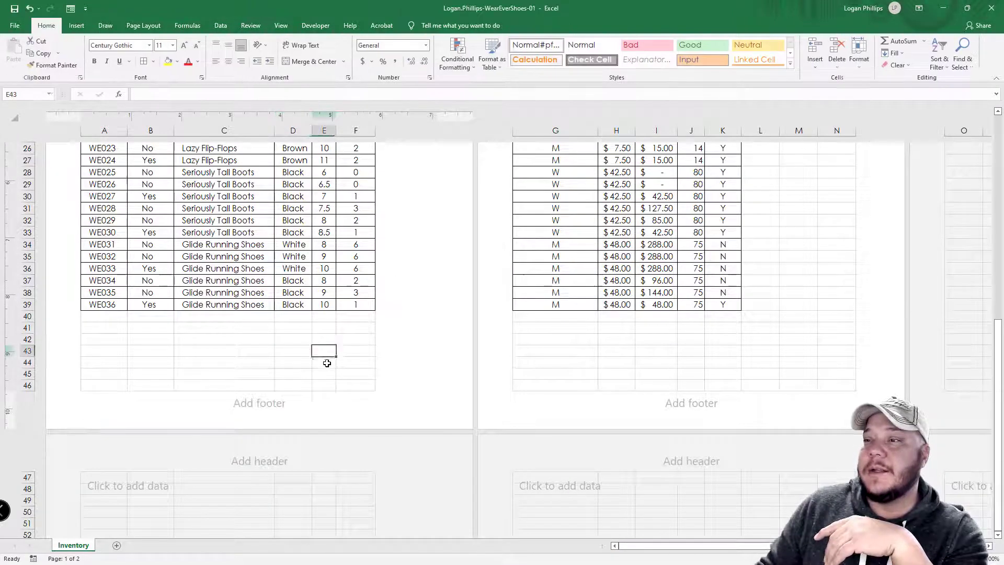
scroll(327, 360, up, 9)
click(274, 179)
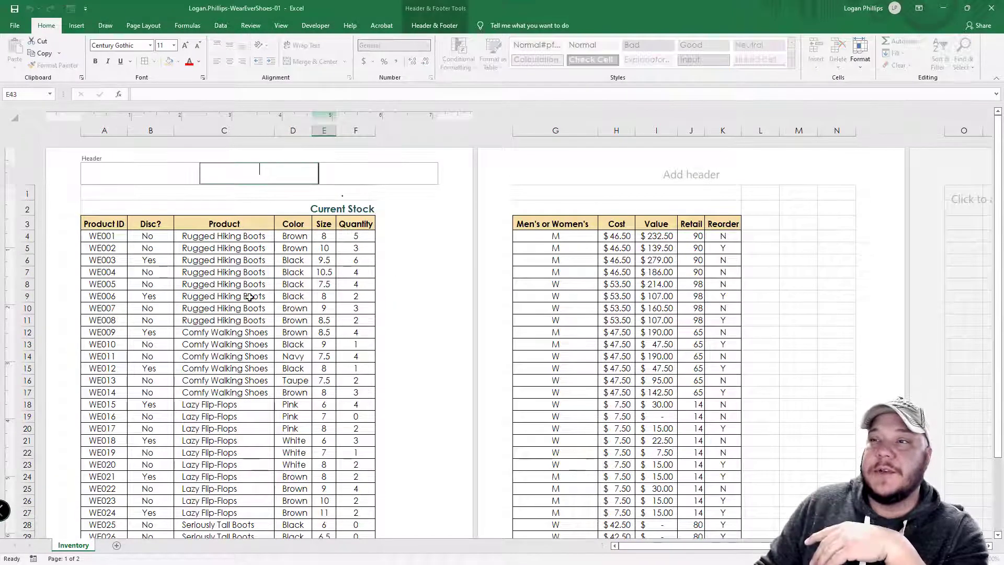
click(249, 291)
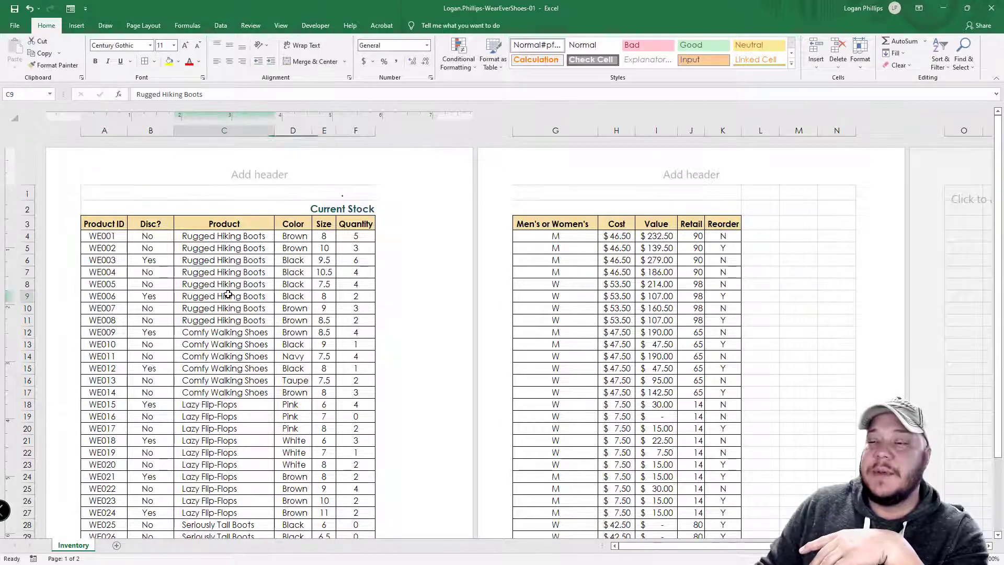
- Insert the preset file name footer in the center section of the page footer
scroll(246, 293, down, 7)
click(260, 455)
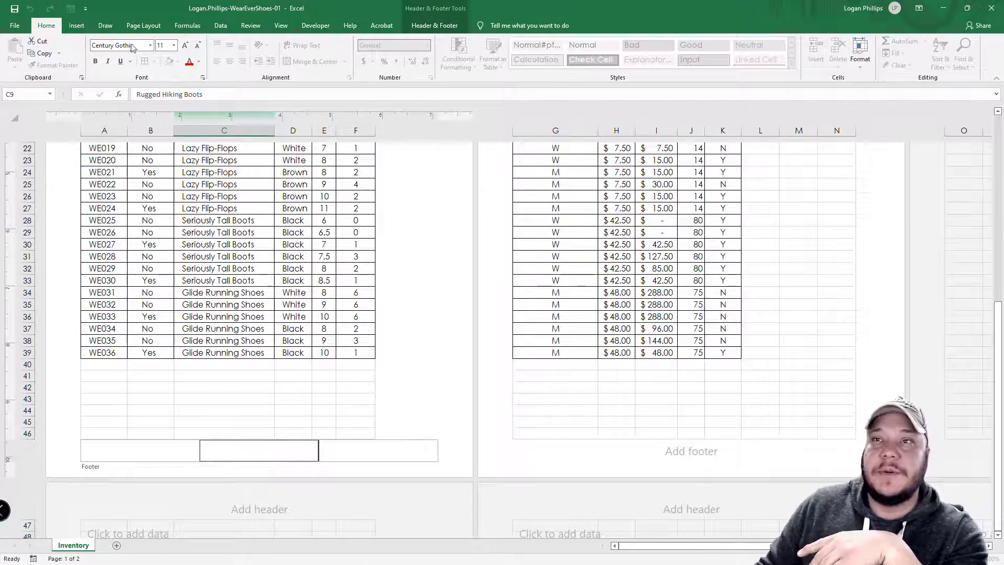
click(428, 10)
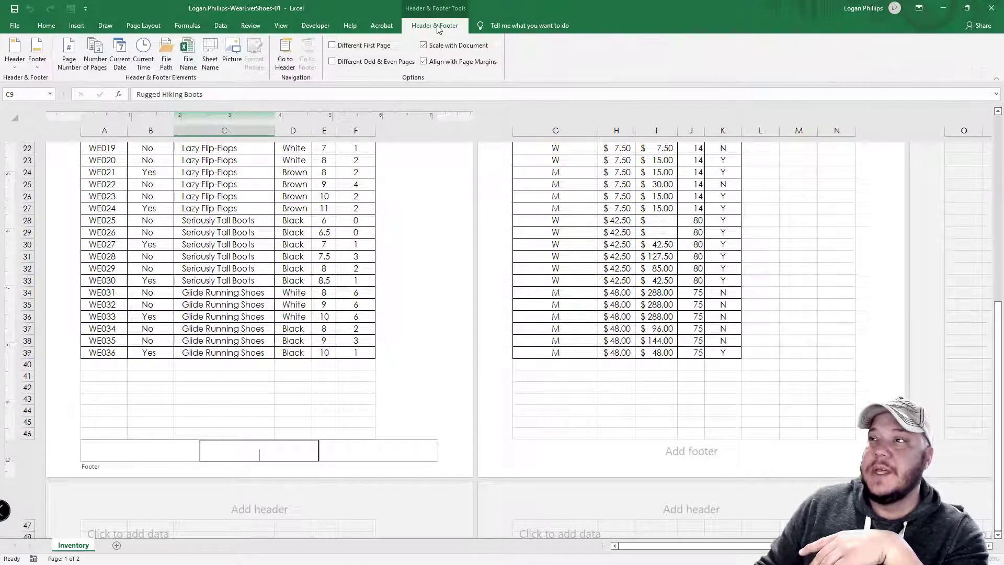
click(38, 67)
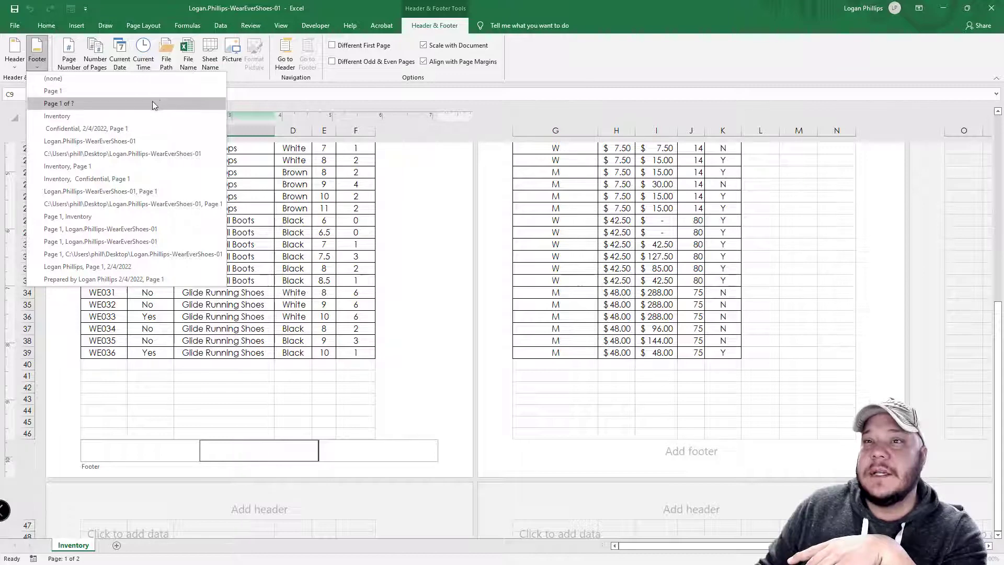
click(166, 55)
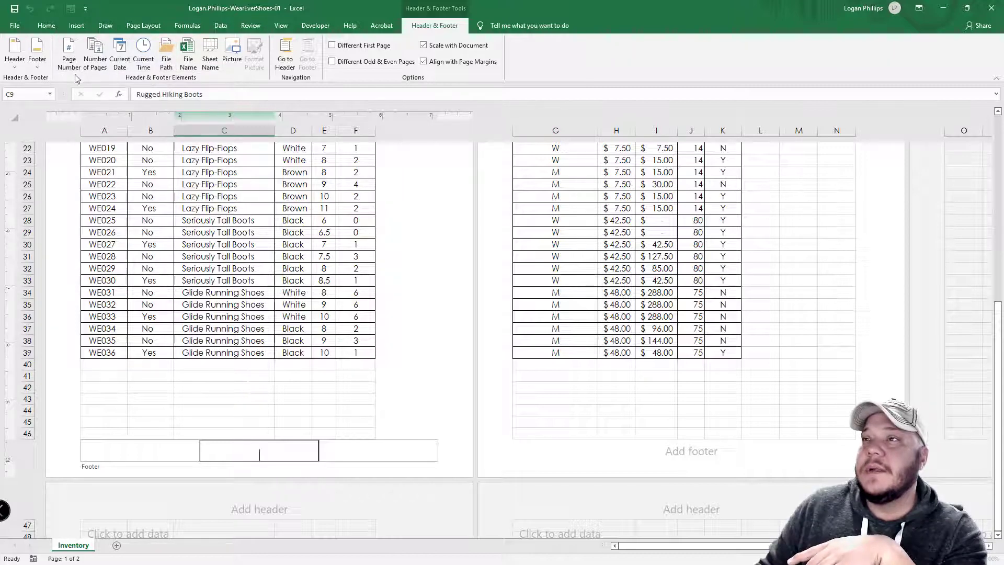
click(37, 67)
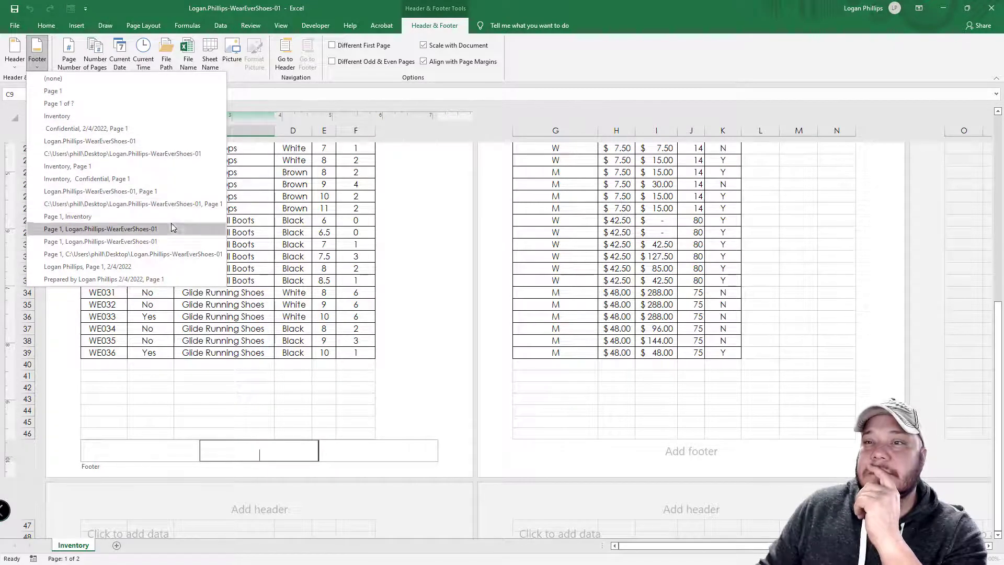
click(101, 142)
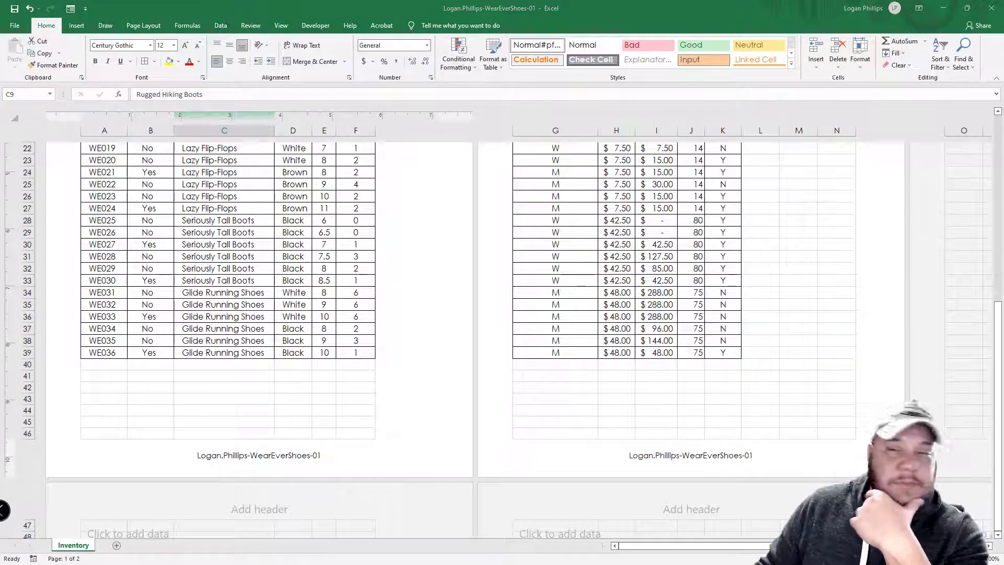
- Leave footer editing, return the worksheet to Normal view and select cell A1
click(290, 463)
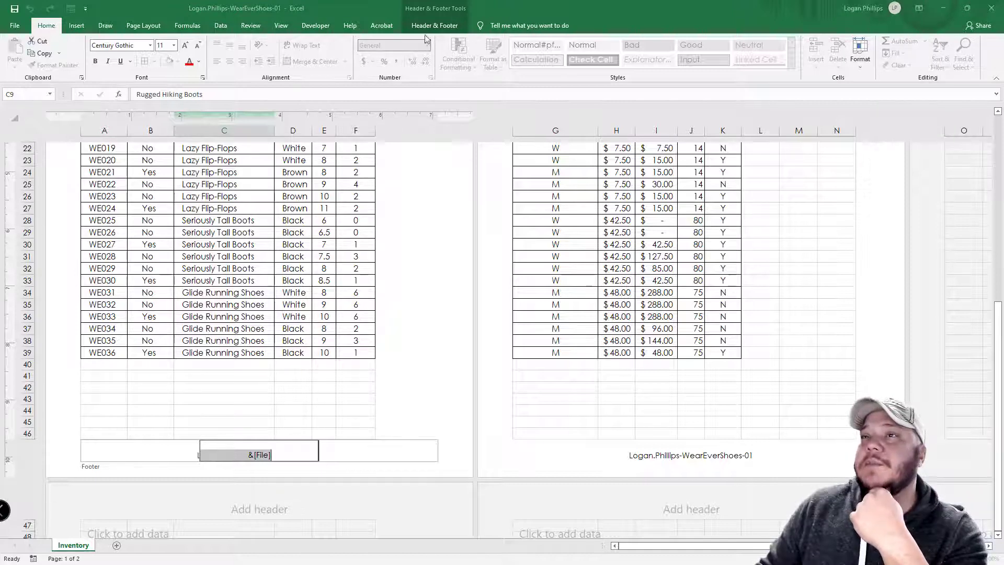
click(281, 26)
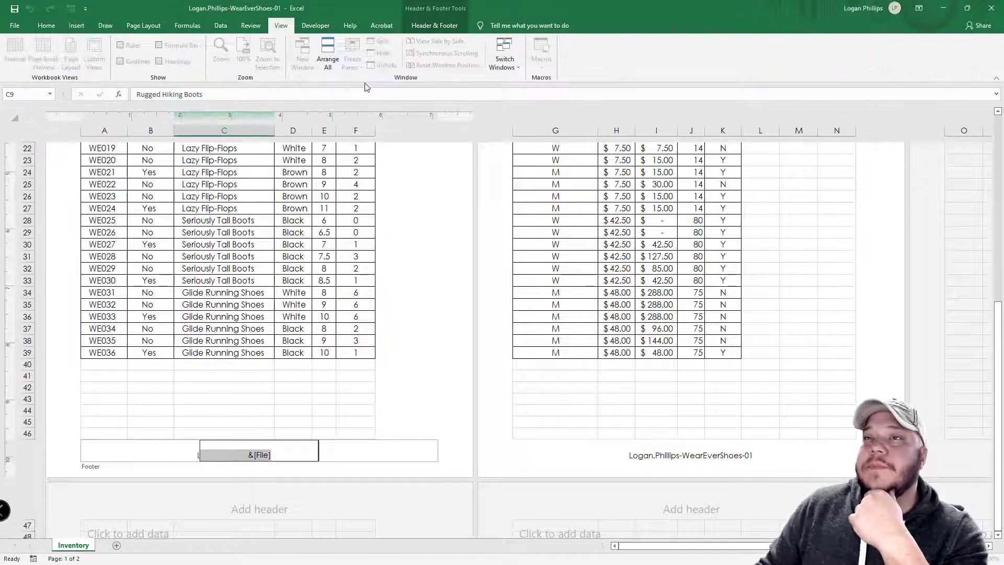
click(232, 387)
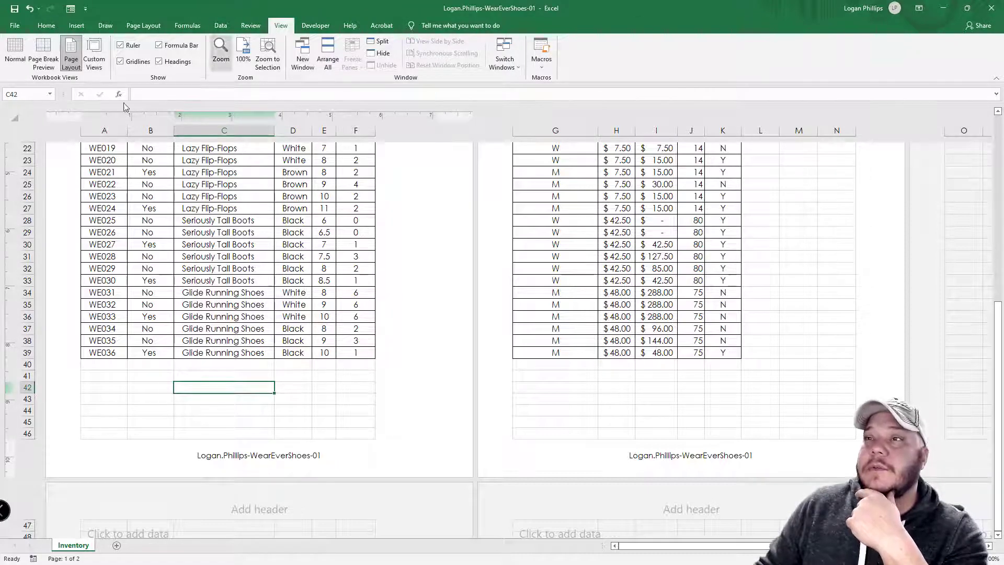
click(15, 51)
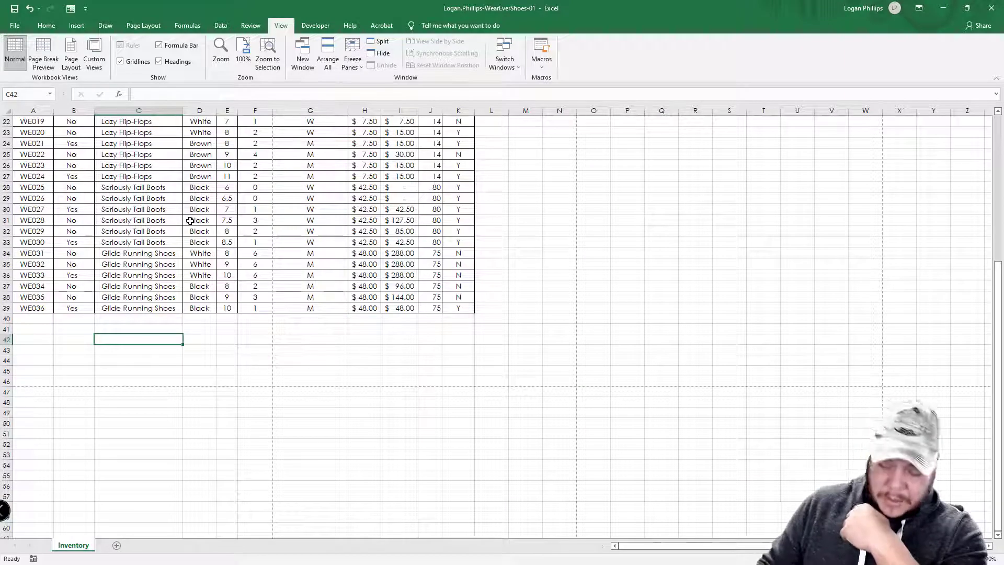
key(ctrl+Home)
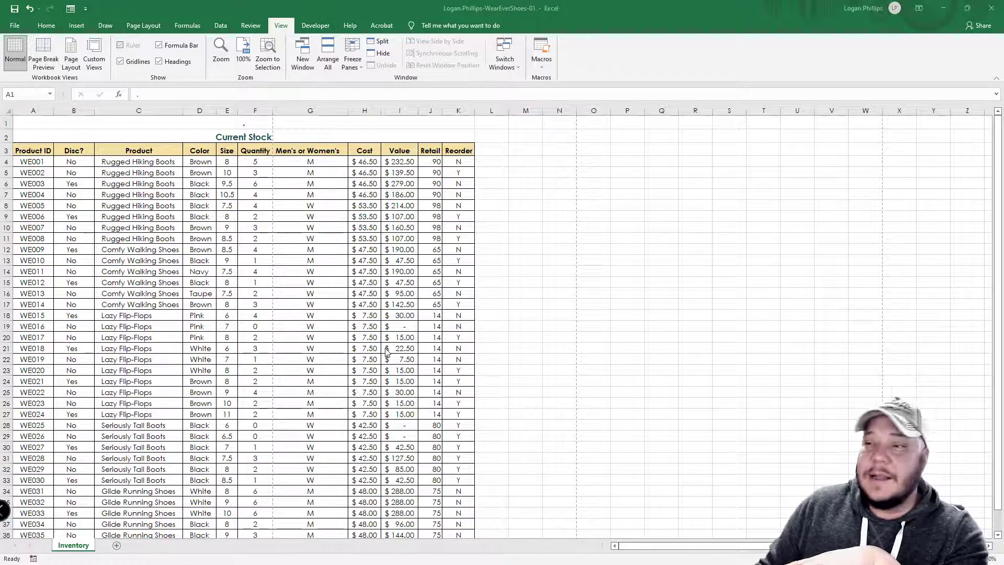
- Preview how the Inventory sheet prints with its footer, and return to the worksheet
scroll(256, 319, down, 2)
scroll(256, 319, up, 2)
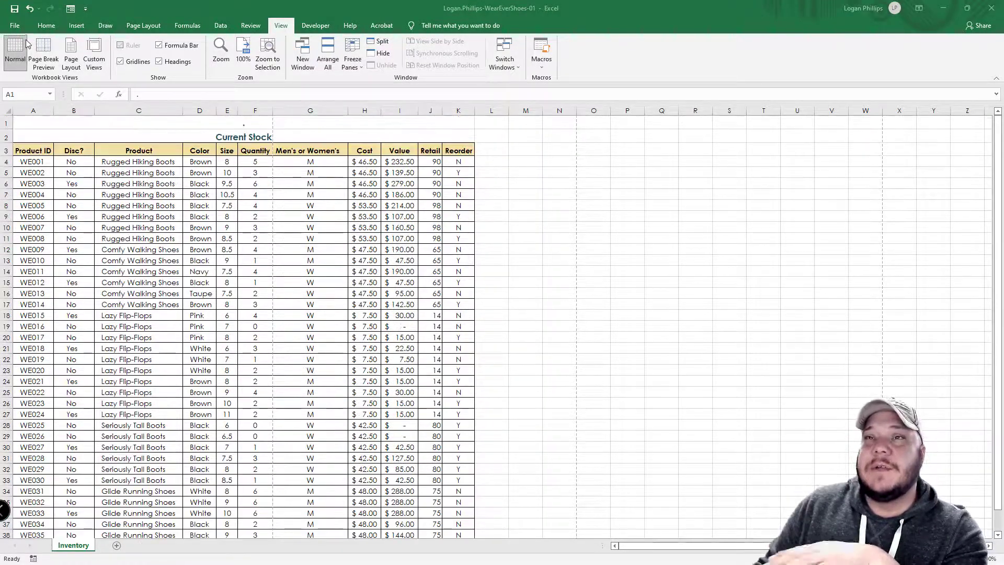
click(16, 25)
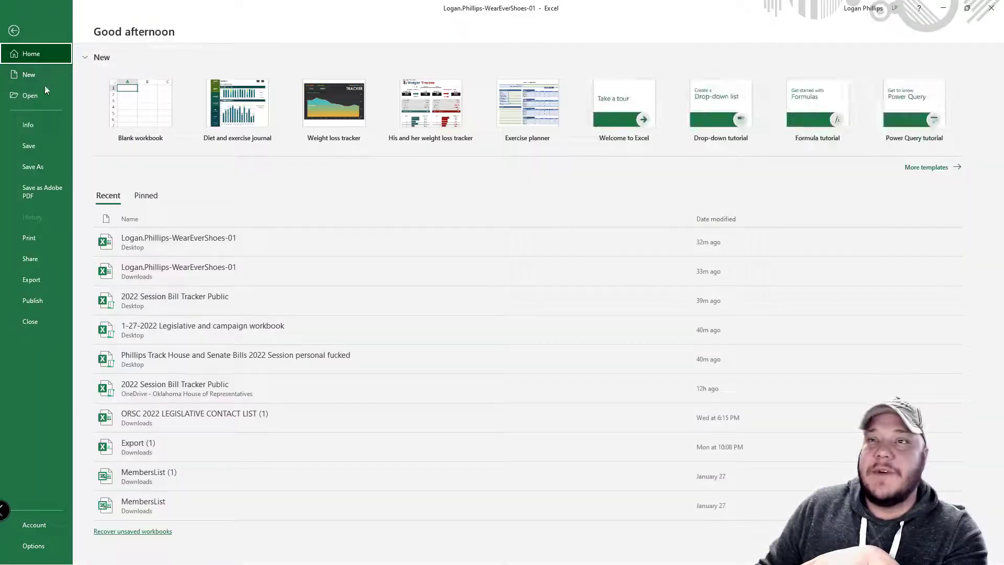
click(42, 241)
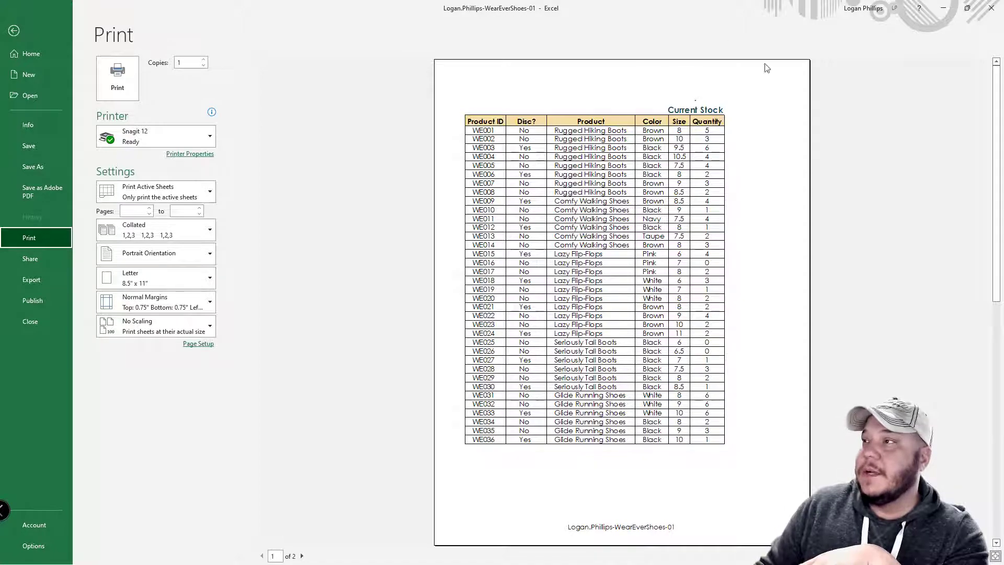
click(13, 29)
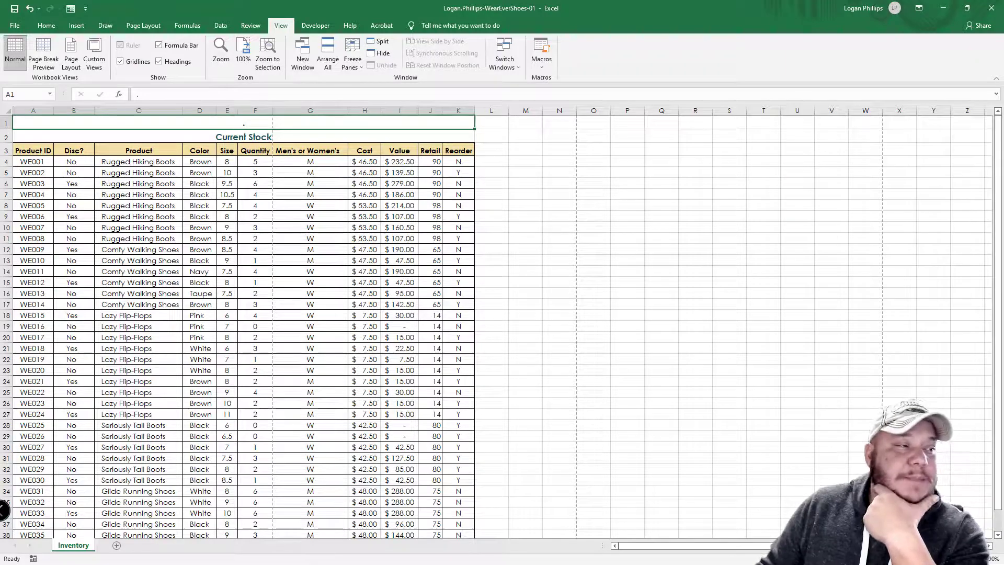
- Set the page orientation to Landscape and scale the sheet to fit 1 page wide by 1 tall
click(143, 25)
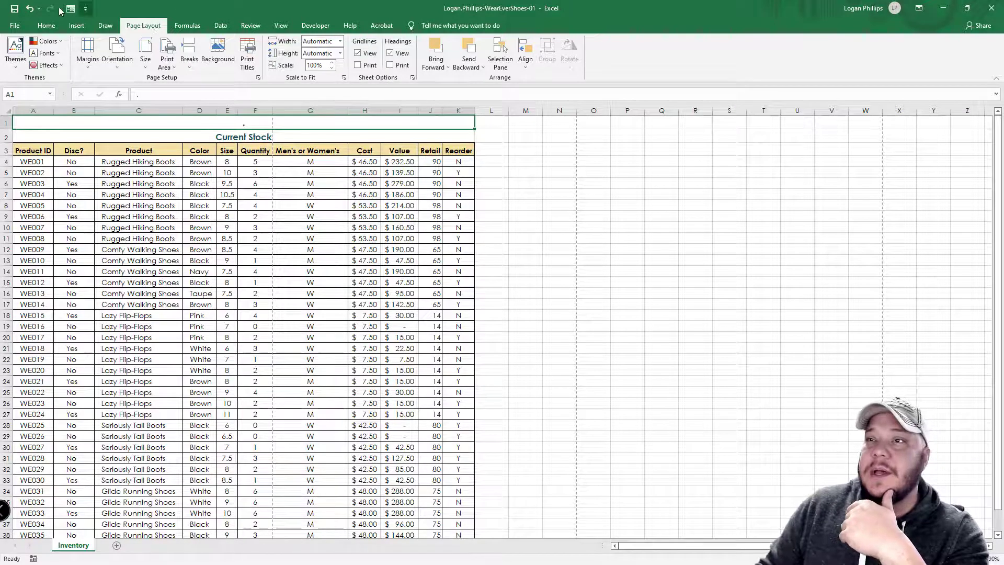
click(258, 78)
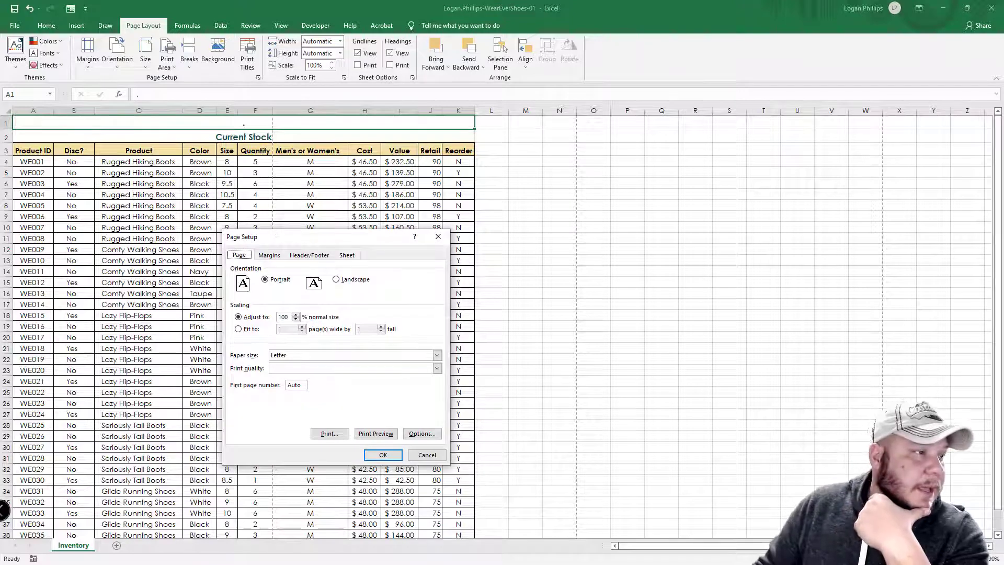
click(335, 279)
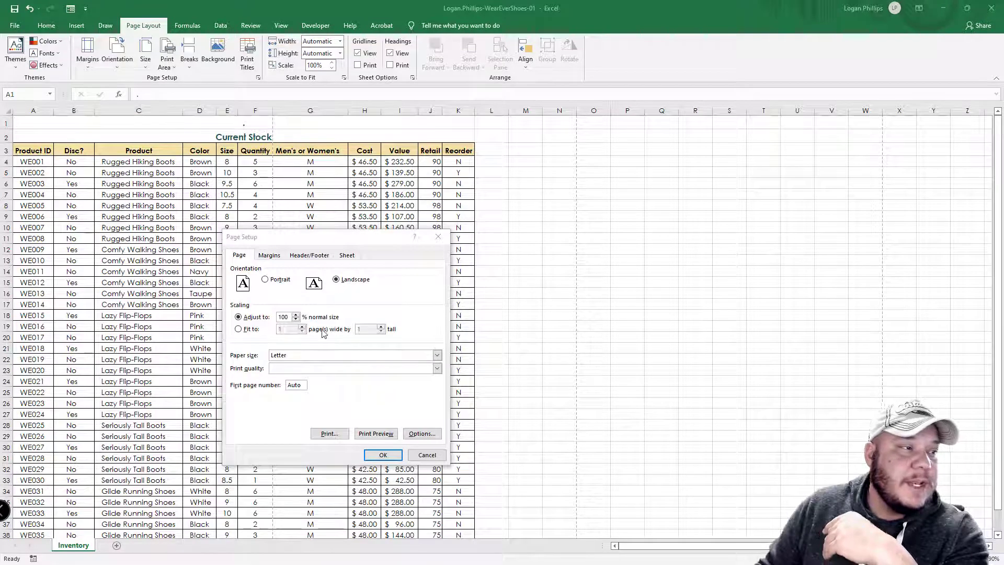
click(244, 331)
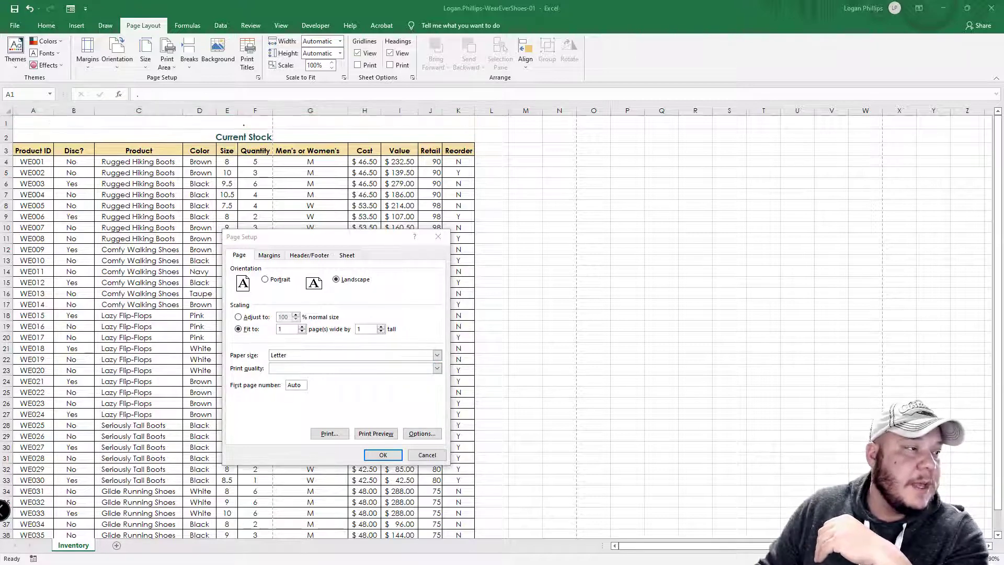
click(382, 454)
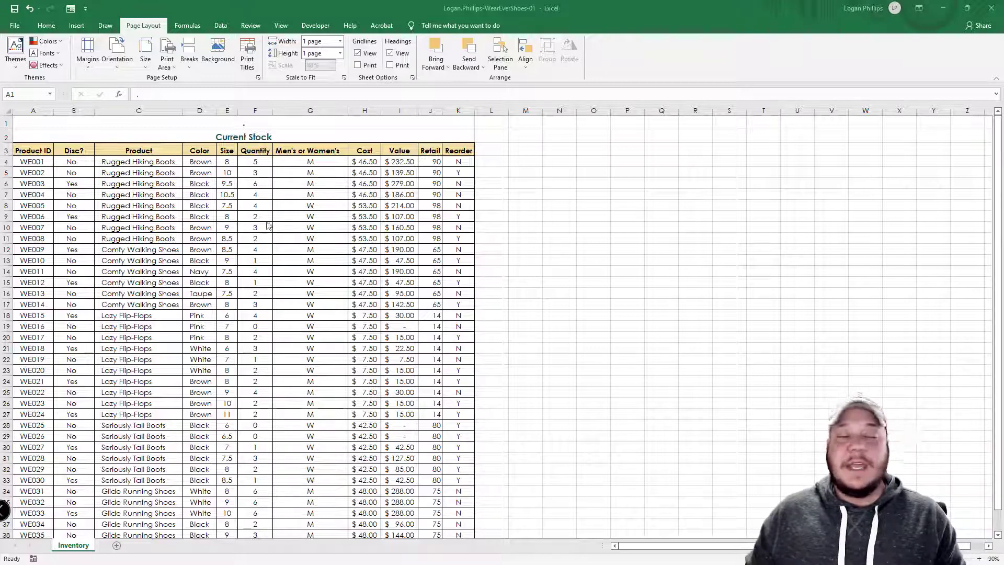
- Set the print area to cells A1:K11, covering the titles, headings and Rugged Hiking Boots rows, and return to cell A1
click(31, 123)
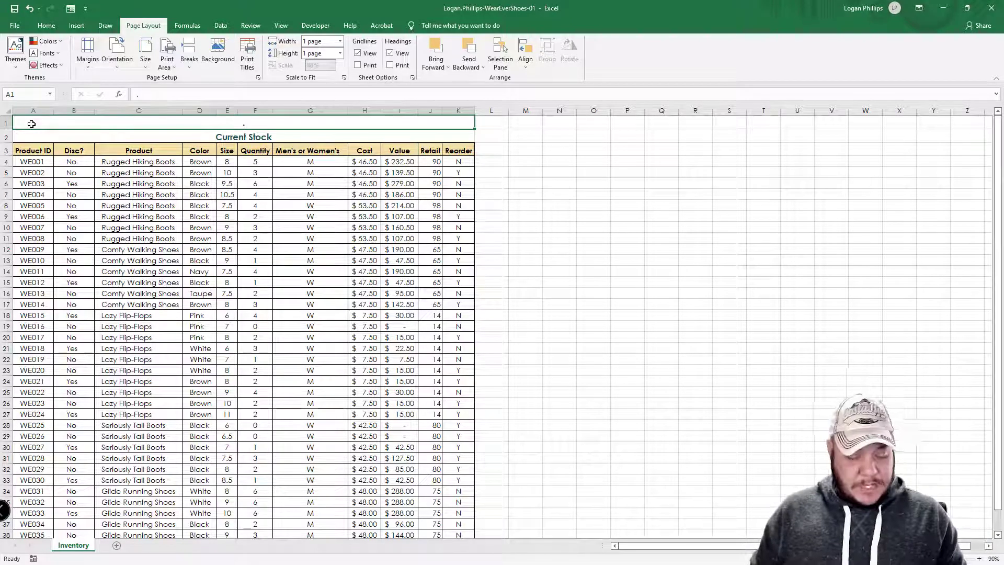
key(shift+Down)
key(shift+Down)
key(shift+Down)
key(shift+Down)
key(shift+Down)
key(shift+Down)
key(shift+Down)
key(shift+Down)
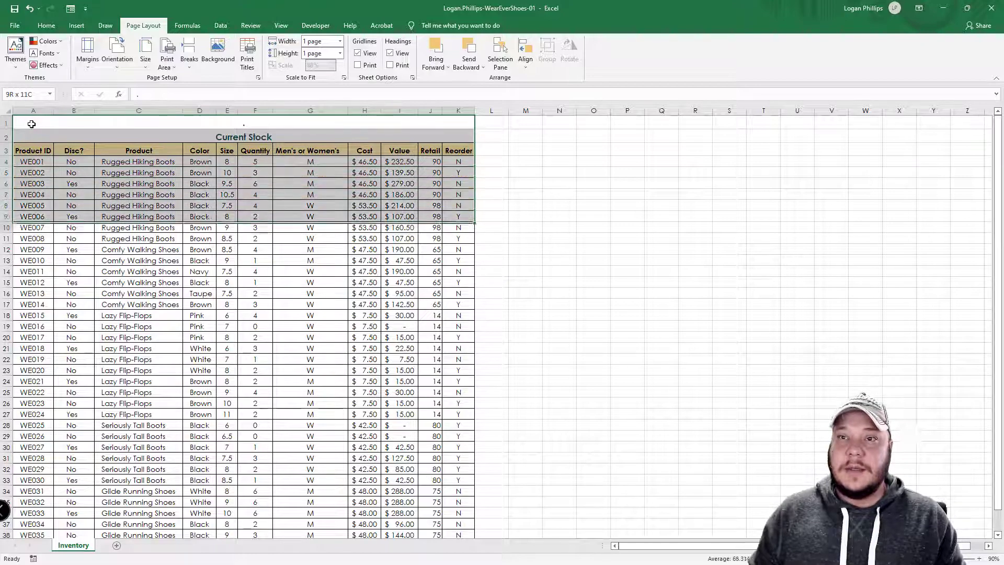
key(shift+Down)
key(shift+Down)
key(shift+Down)
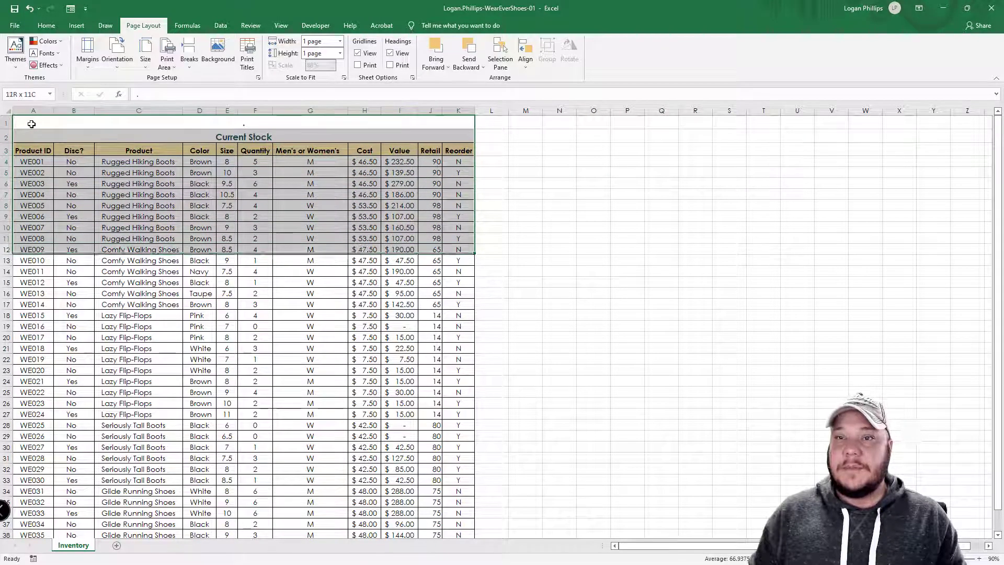
key(shift+Up)
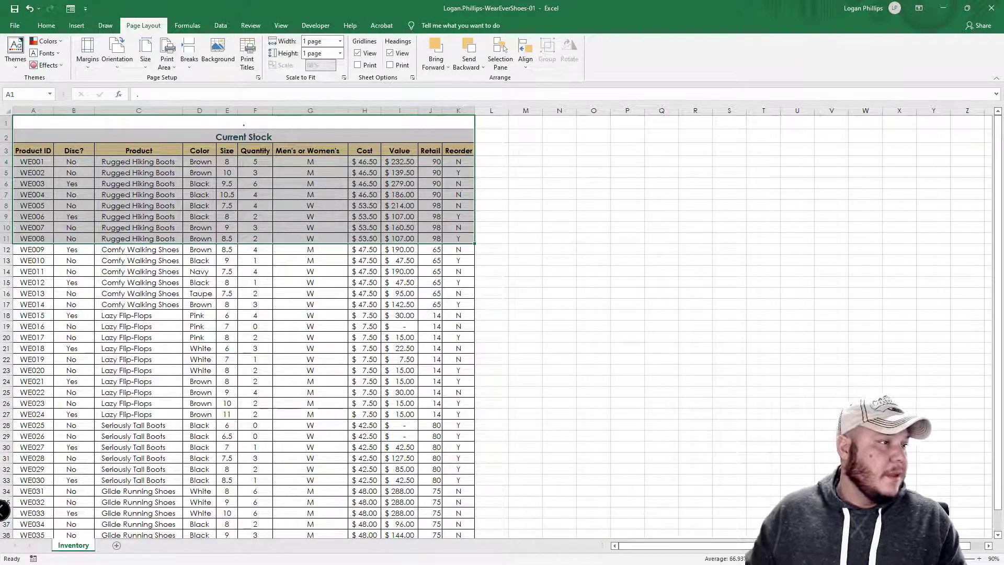
click(244, 124)
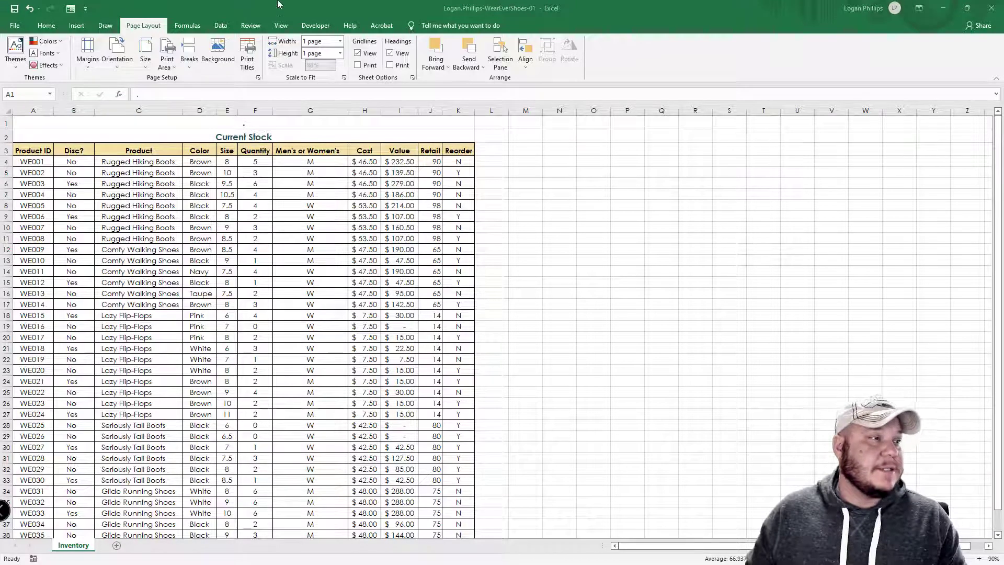
click(148, 28)
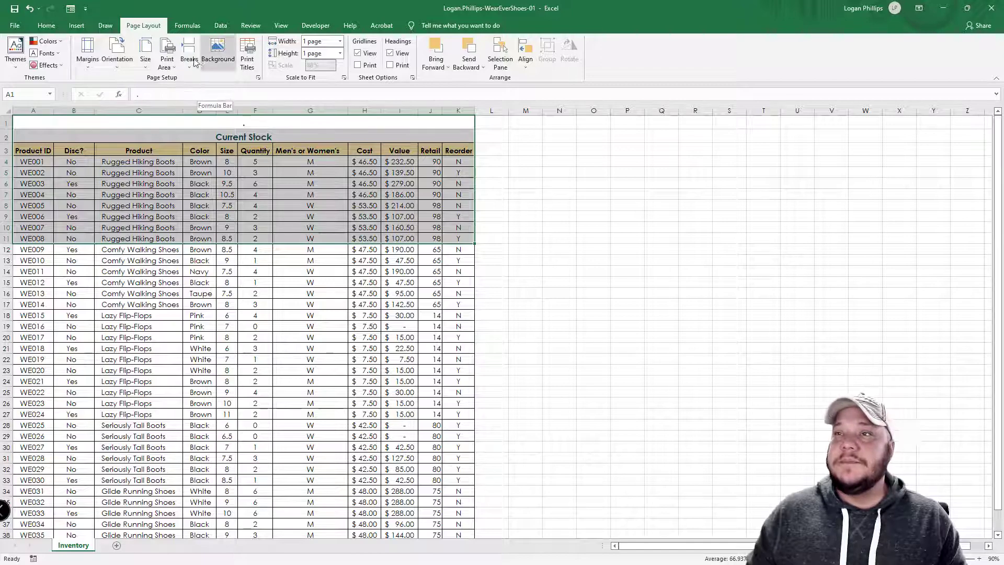
click(168, 67)
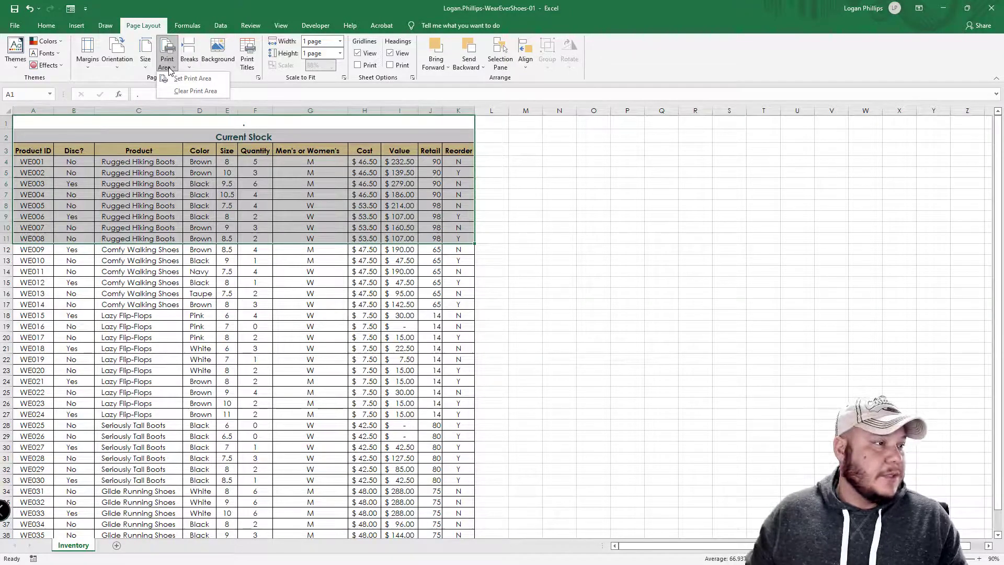
click(176, 77)
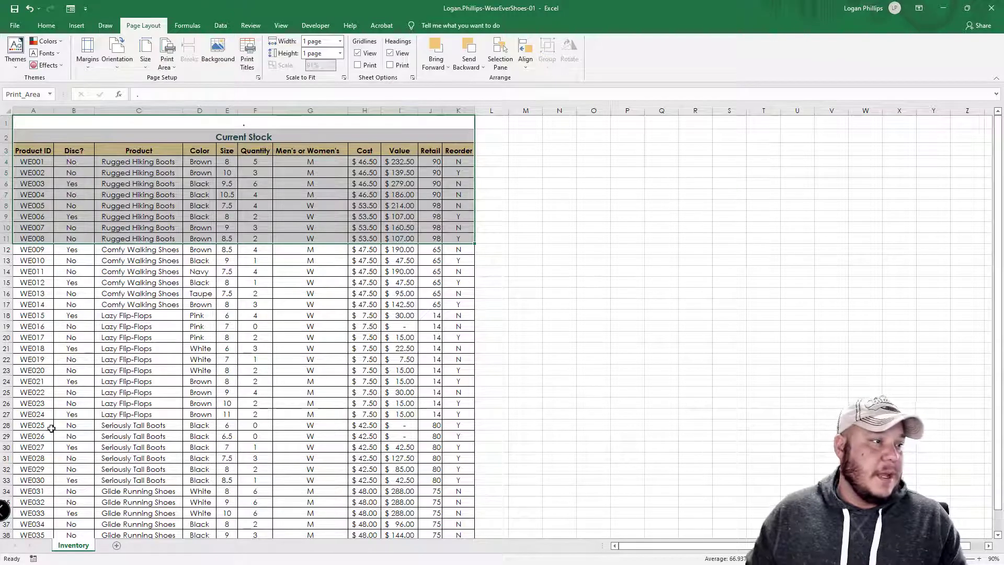
key(ctrl+Home)
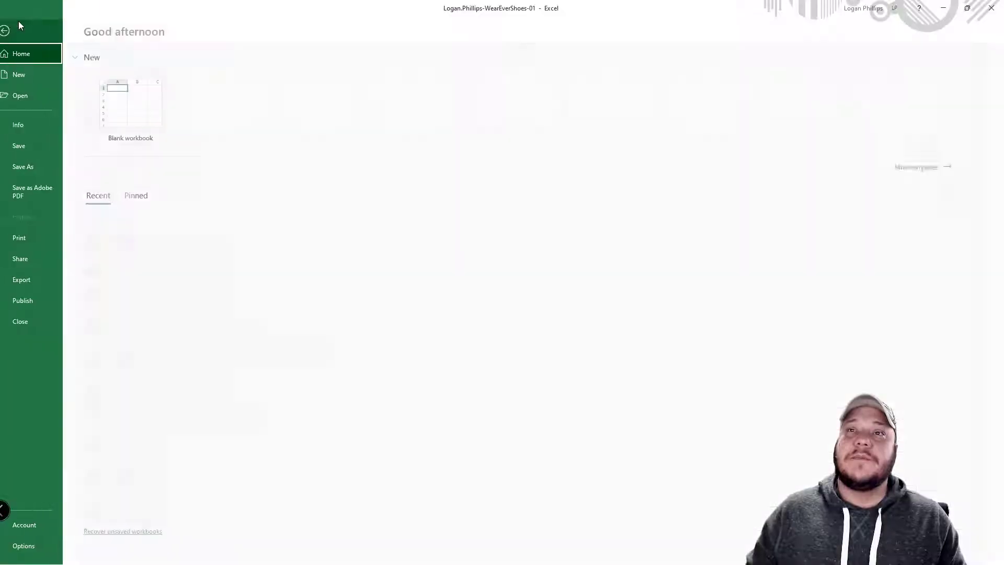
- Check the print preview of the defined print area, return to the worksheet and save the workbook
click(17, 25)
click(50, 239)
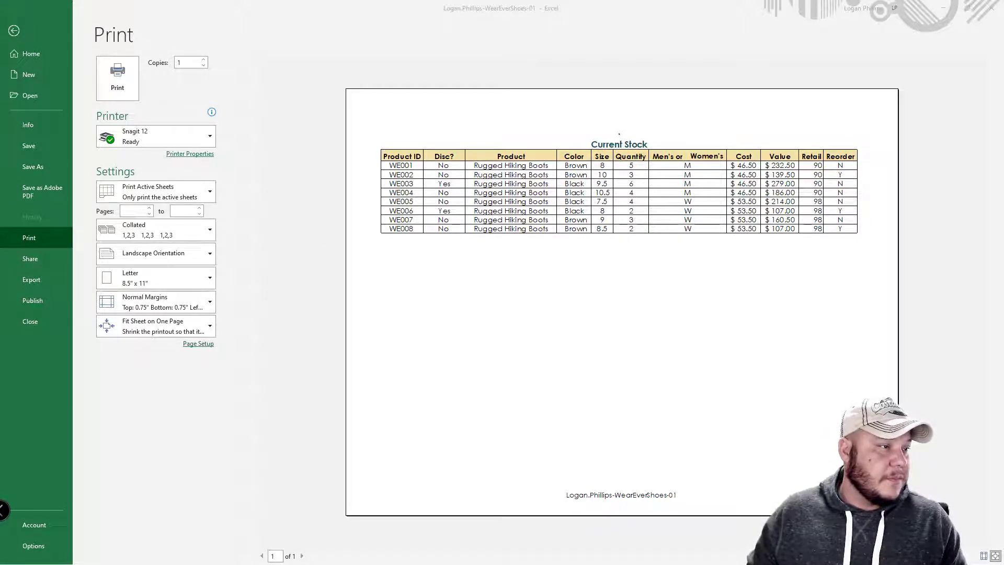
click(19, 32)
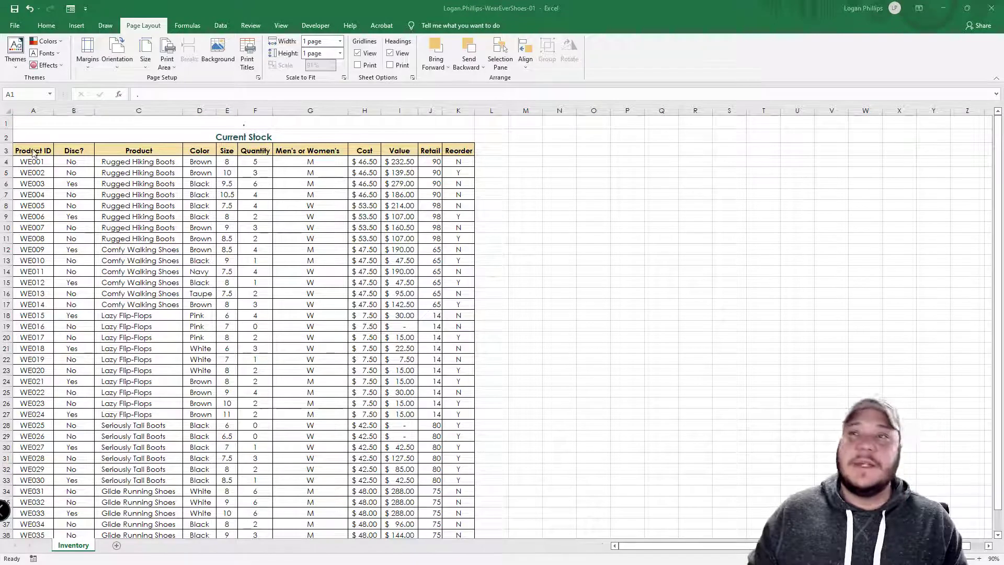
click(14, 10)
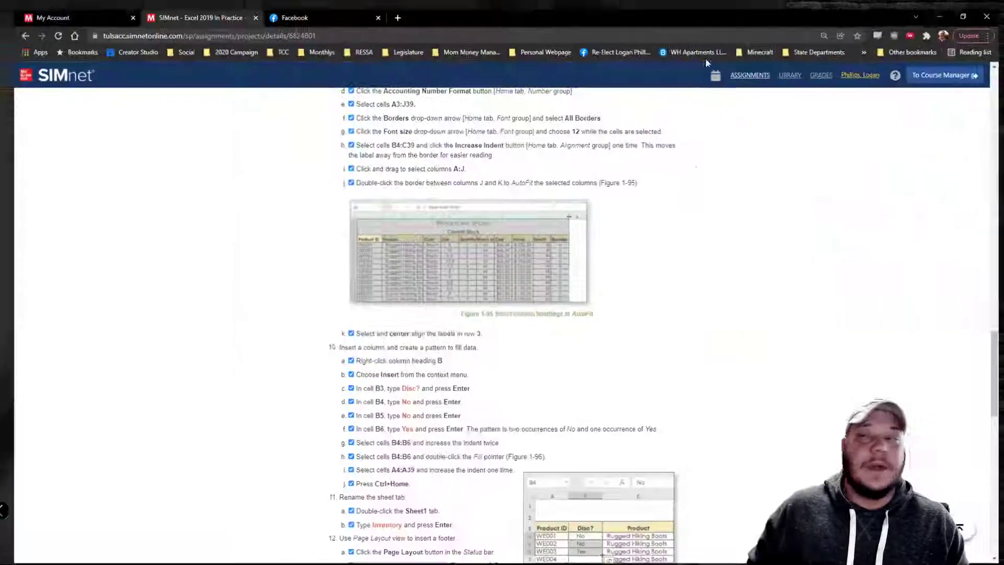
- Switch to the SIMnet project page in the browser, upload the completed WearEverShoes-01 workbook from the Desktop and submit it for grading
scroll(667, 360, up, 15)
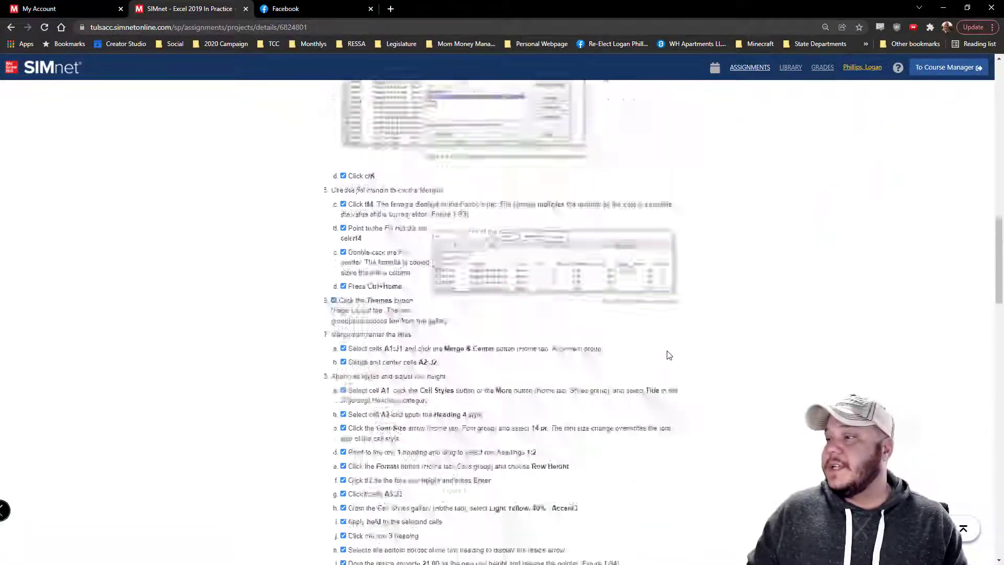
scroll(668, 356, up, 5)
click(630, 203)
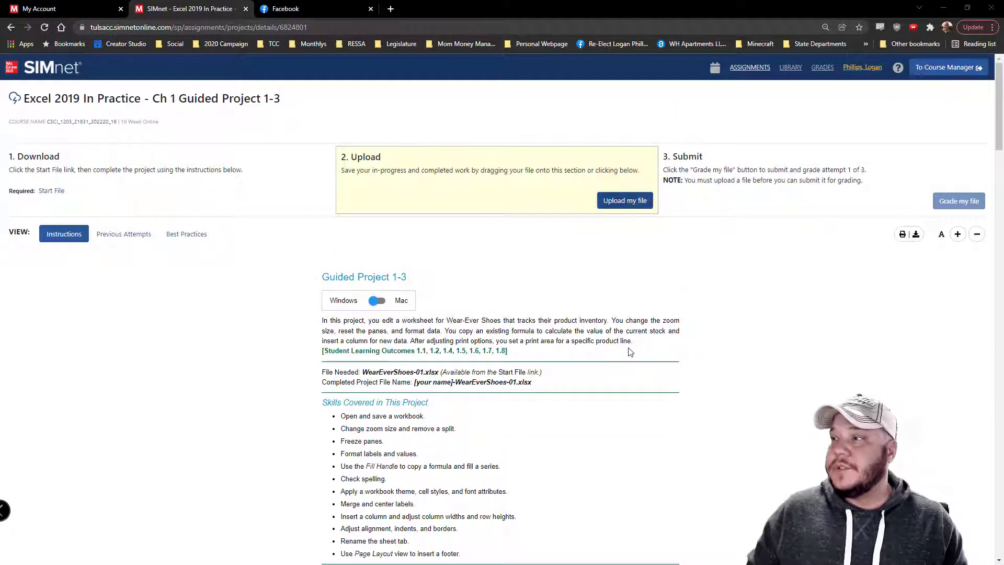
scroll(207, 298, down, 15)
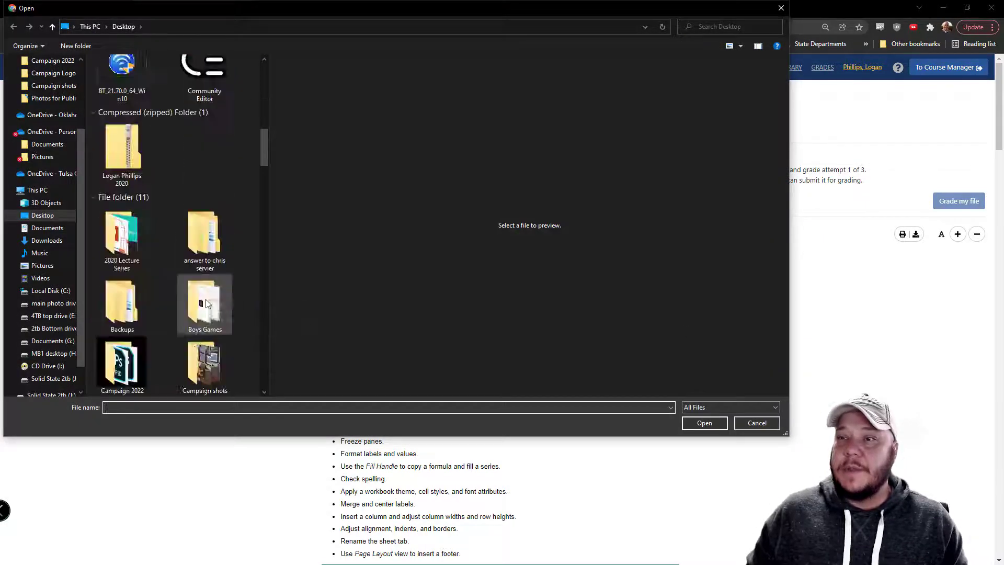
scroll(207, 303, up, 5)
scroll(206, 303, down, 10)
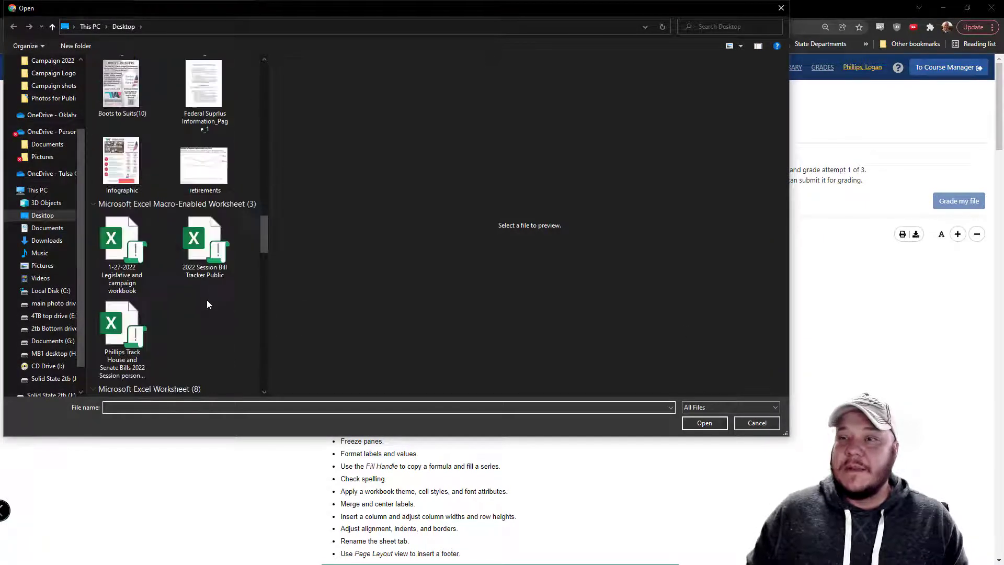
scroll(206, 302, up, 3)
scroll(206, 299, down, 5)
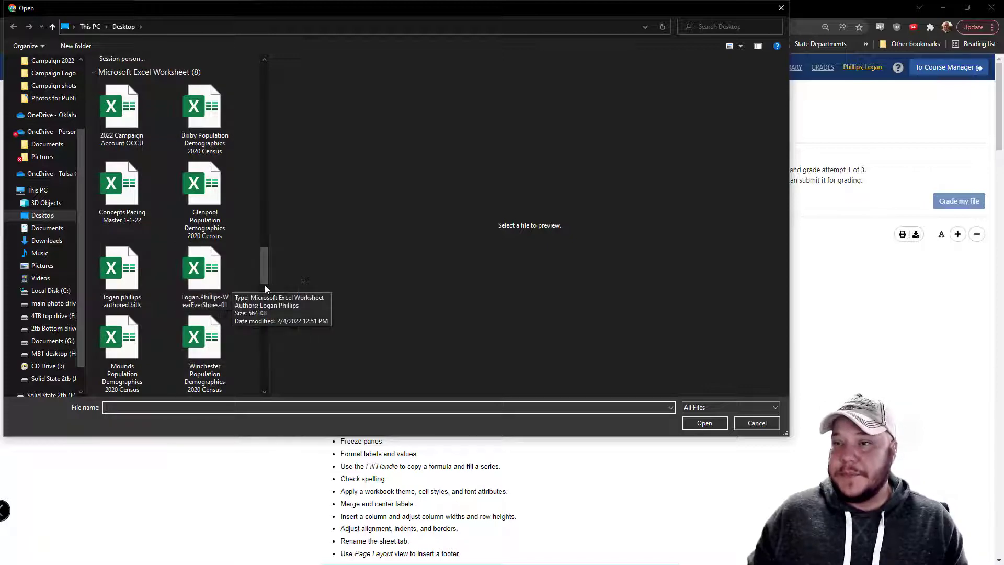
click(220, 293)
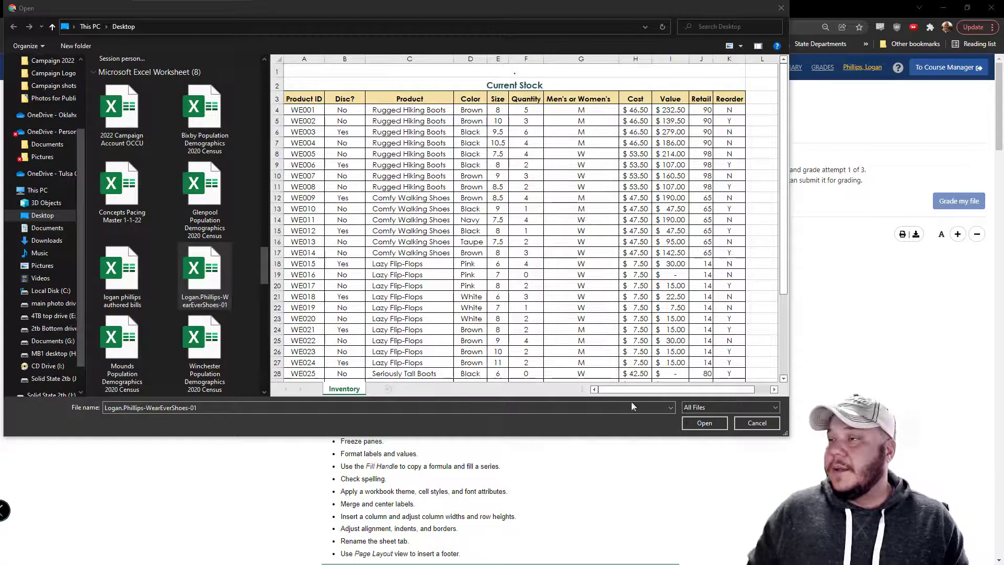
click(705, 423)
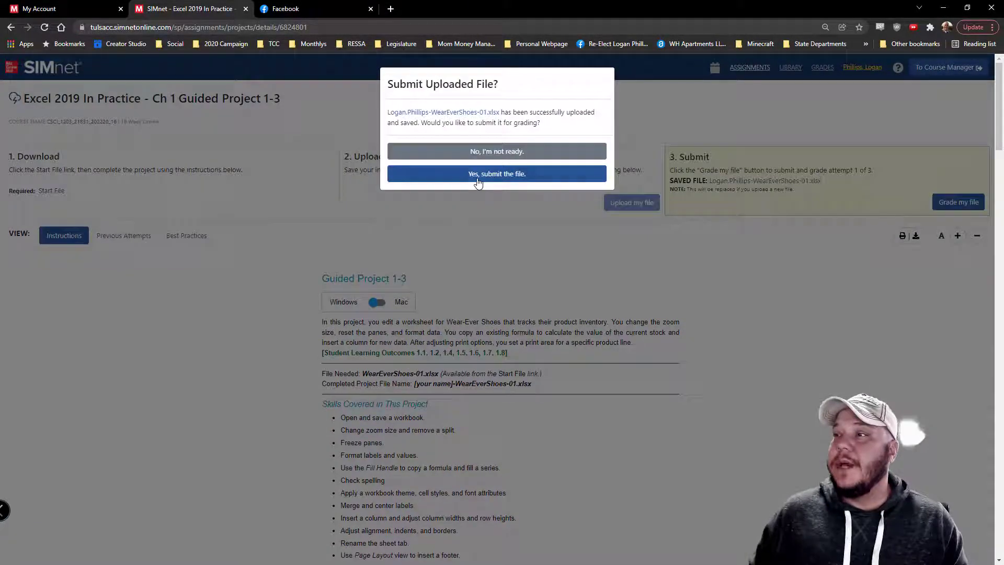
click(476, 168)
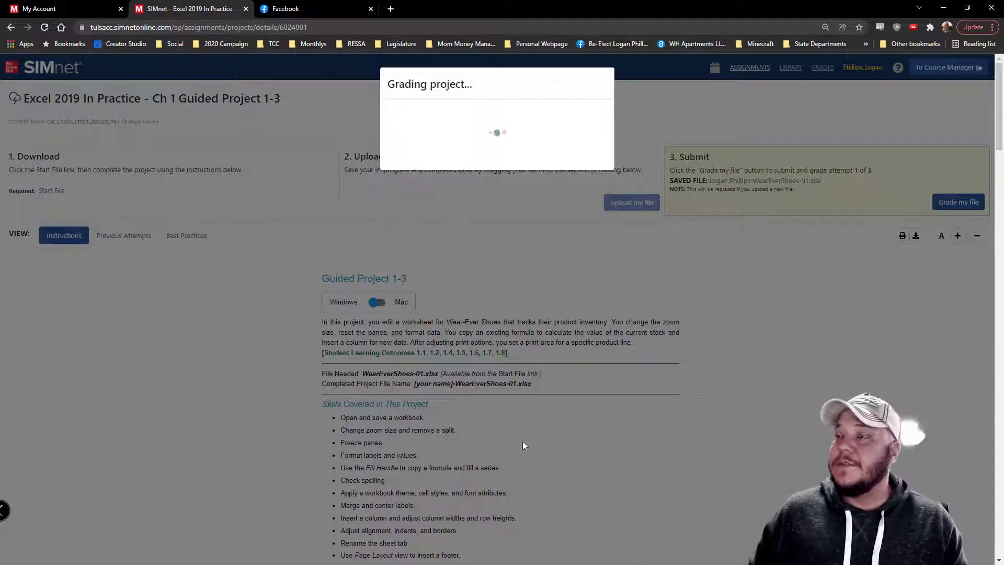